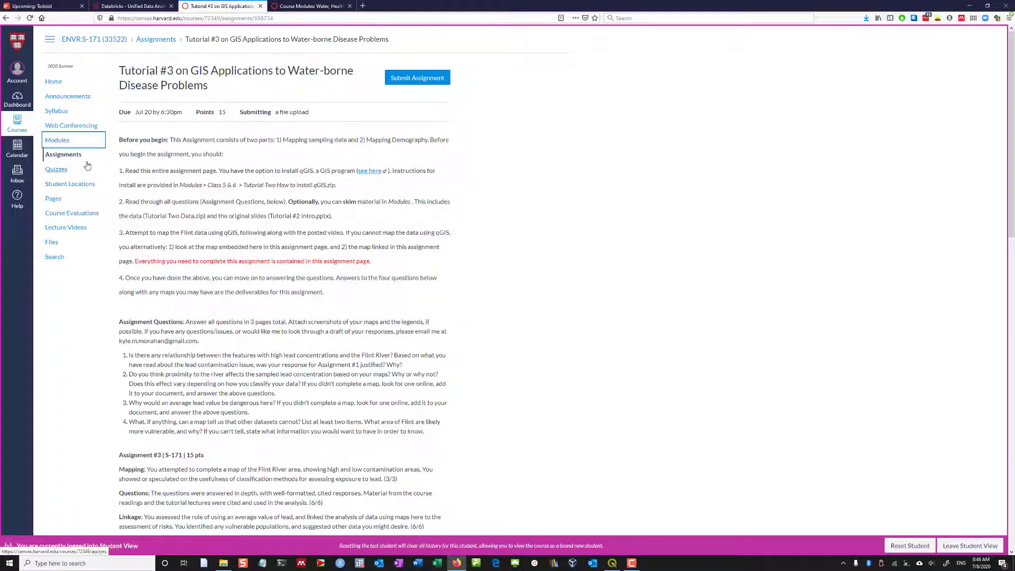
Step: Open the "Tutorial #3 on GIS Applications to Water-borne Disease Problems" assignment and follow its link to the QGIS download page
left_click(68, 155)
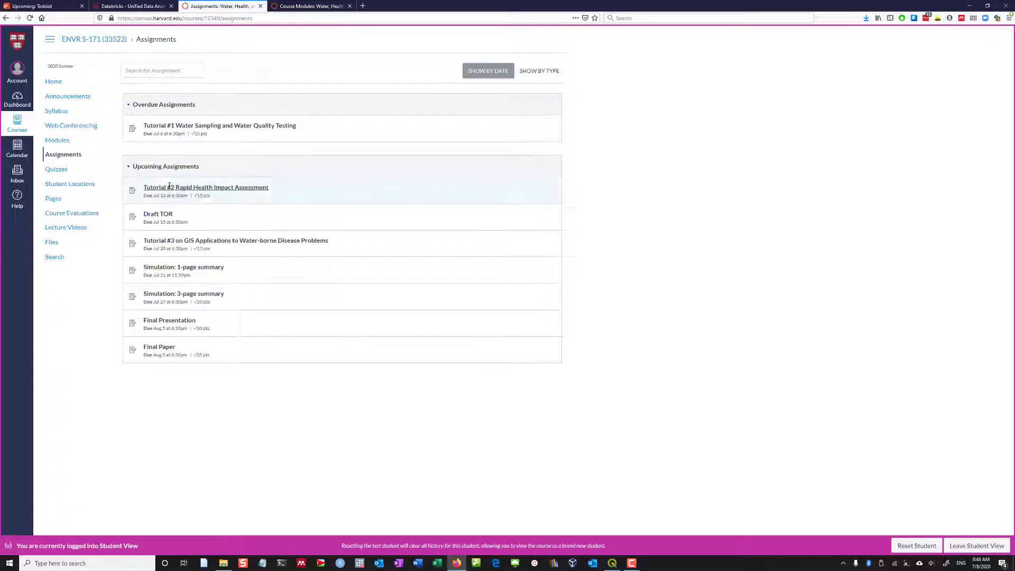
left_click(206, 245)
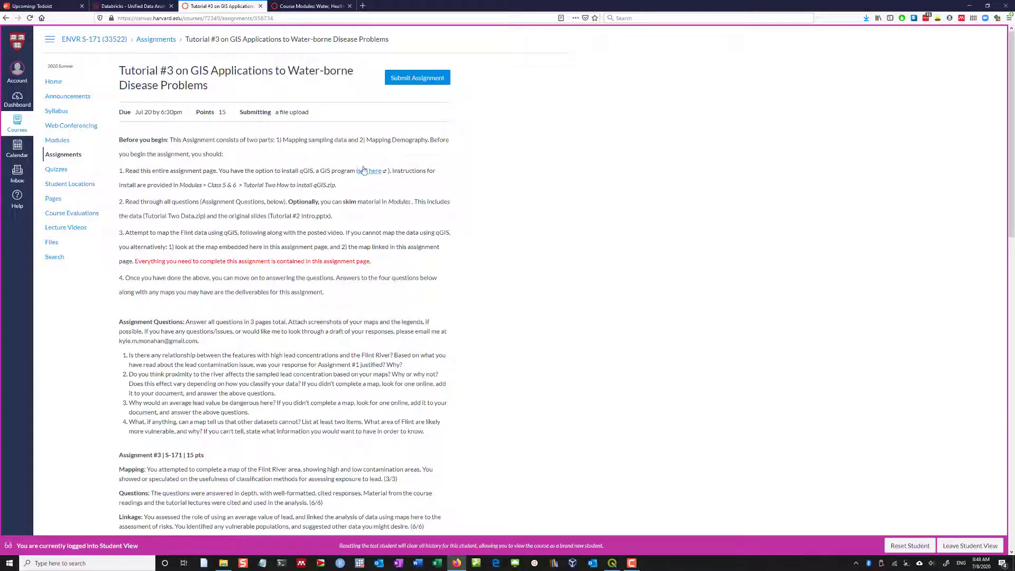
left_click(371, 173)
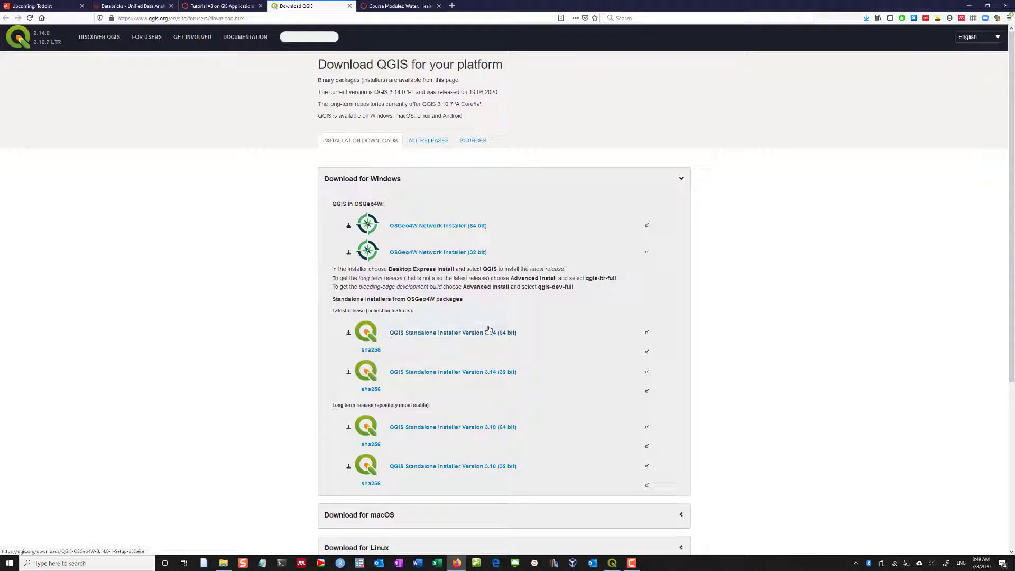
Step: Examine the QGIS download options for macOS, Linux, and mobile and tablet devices
scroll(463, 365, "down", 3)
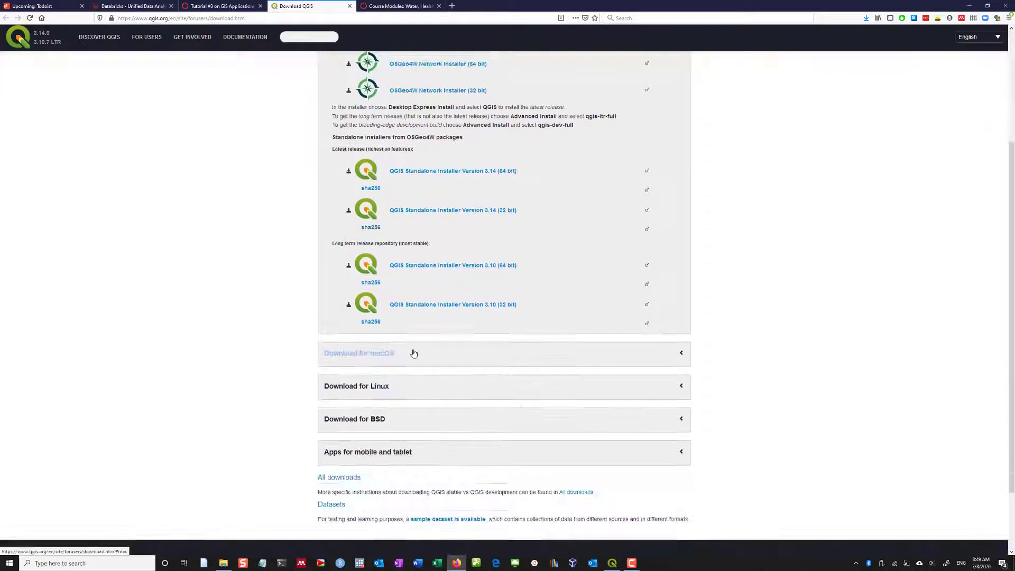
left_click(414, 351)
scroll(486, 196, "up", 2)
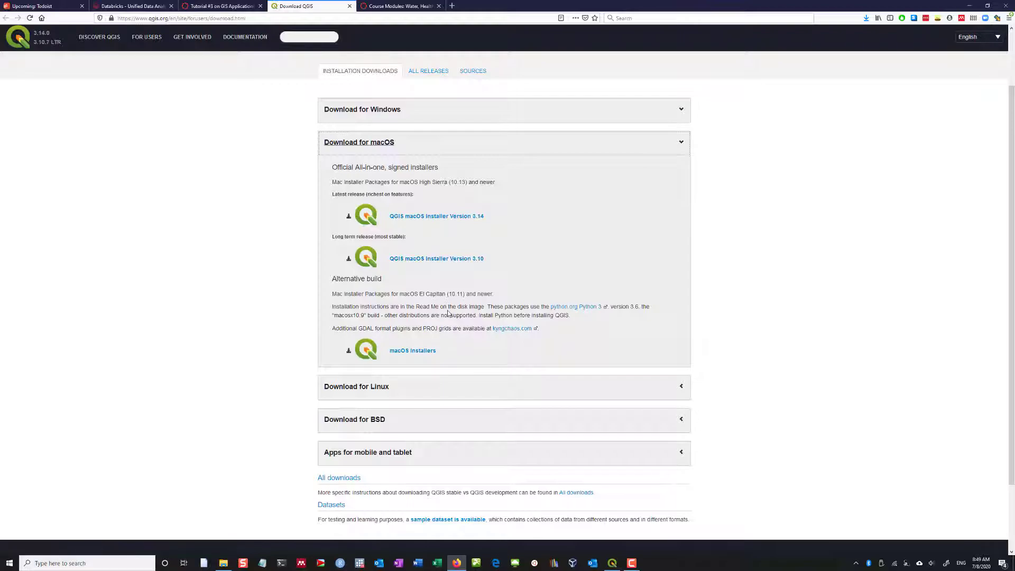
scroll(400, 308, "down", 2)
left_click(400, 308)
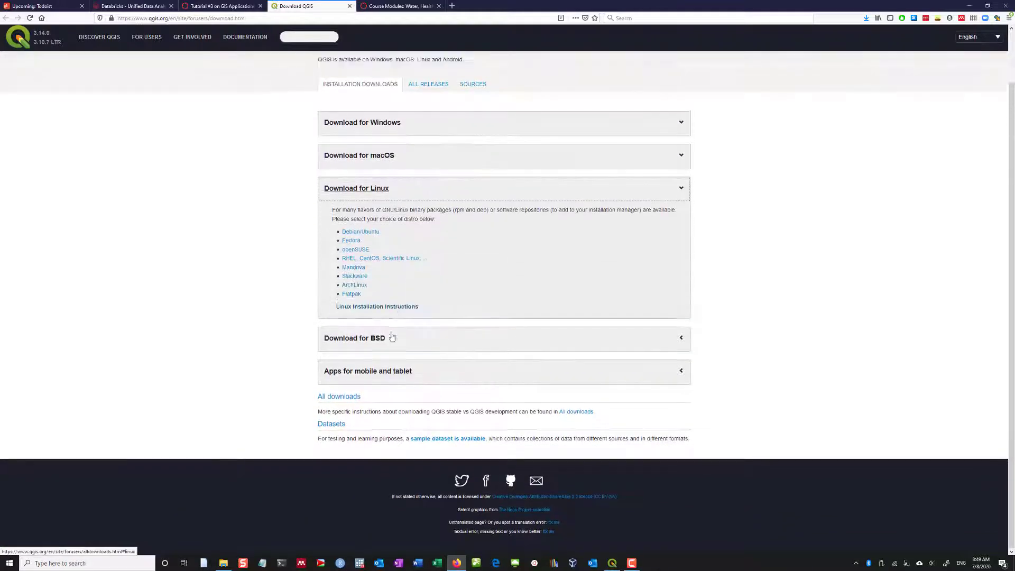
left_click(399, 384)
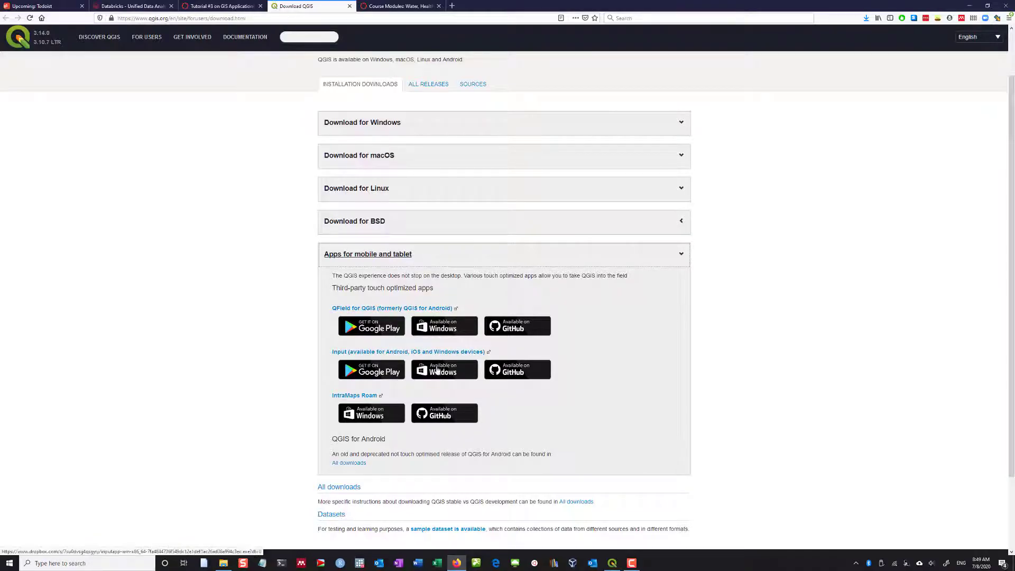
scroll(432, 274, "up", 1)
scroll(433, 274, "up", 2)
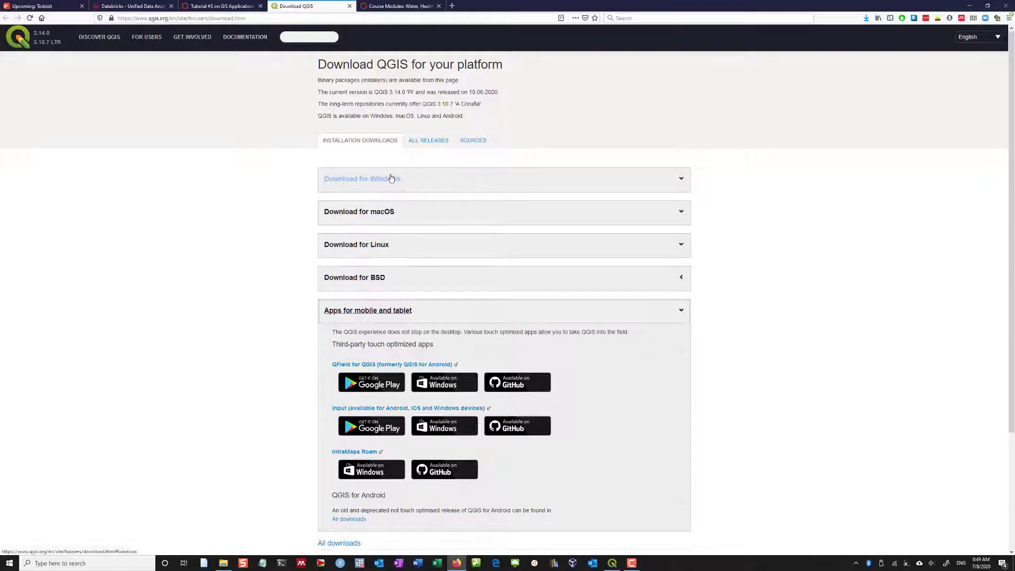
left_click(394, 310)
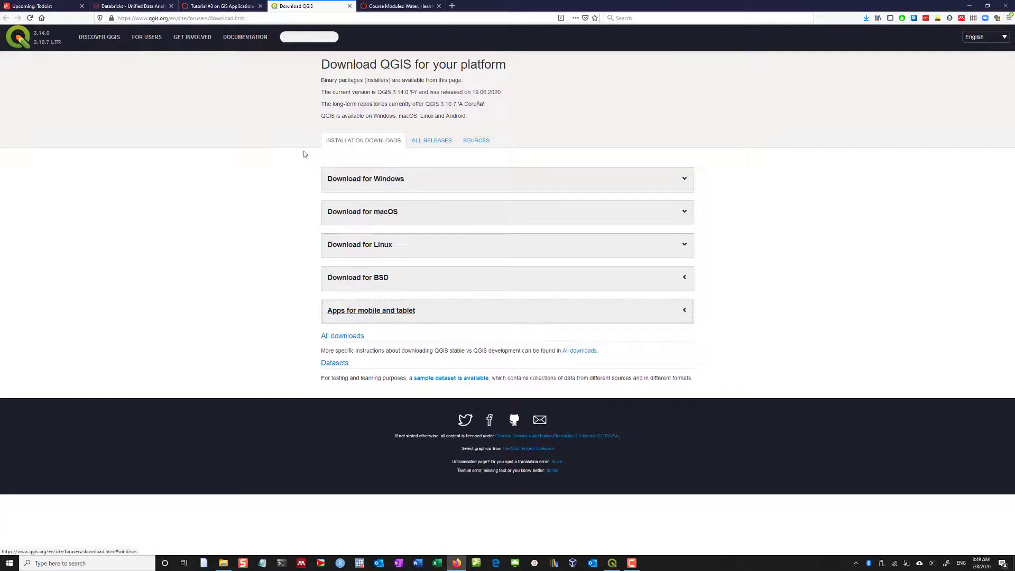
Step: Download the Windows QGIS Standalone Installer Version 3.14 (64 bit), save the file, and close the download page
left_click(386, 180)
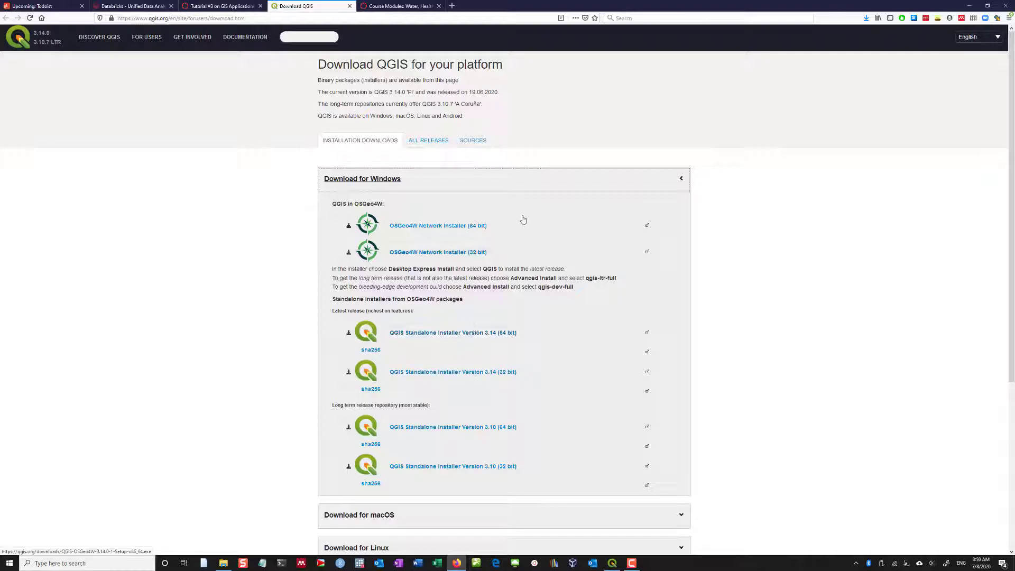
left_click(390, 178)
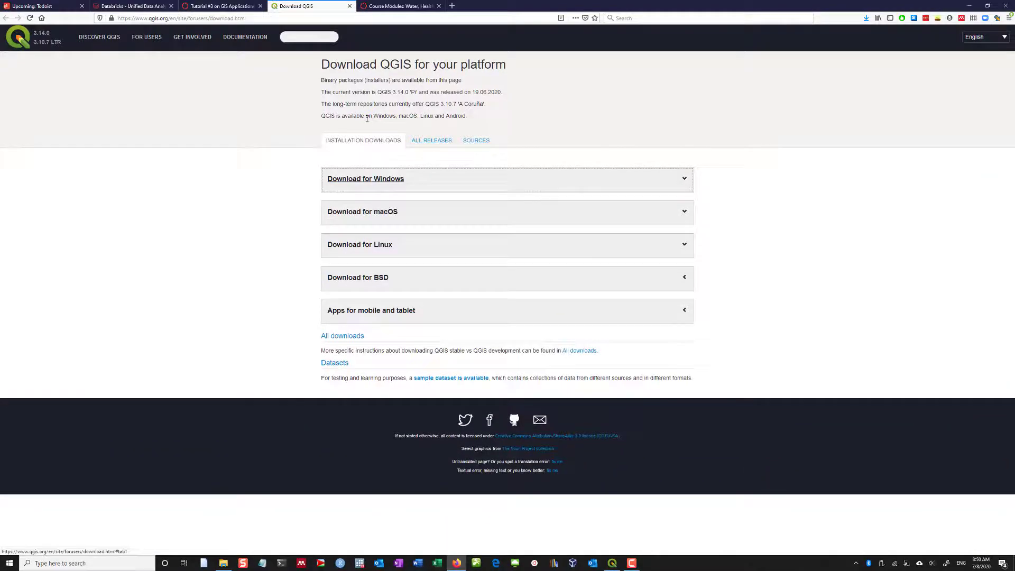
left_click(395, 178)
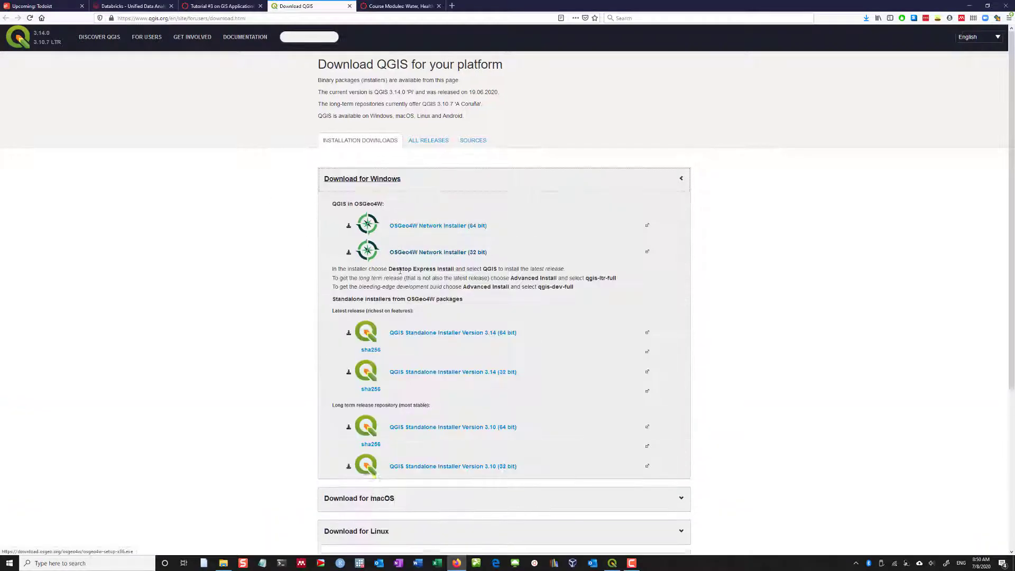
left_click(458, 334)
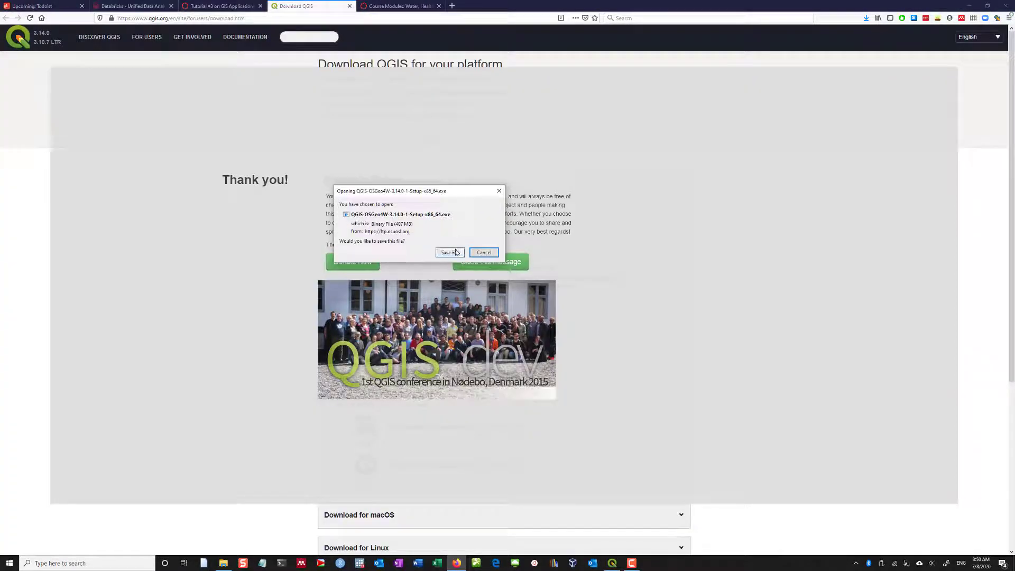
left_click(456, 252)
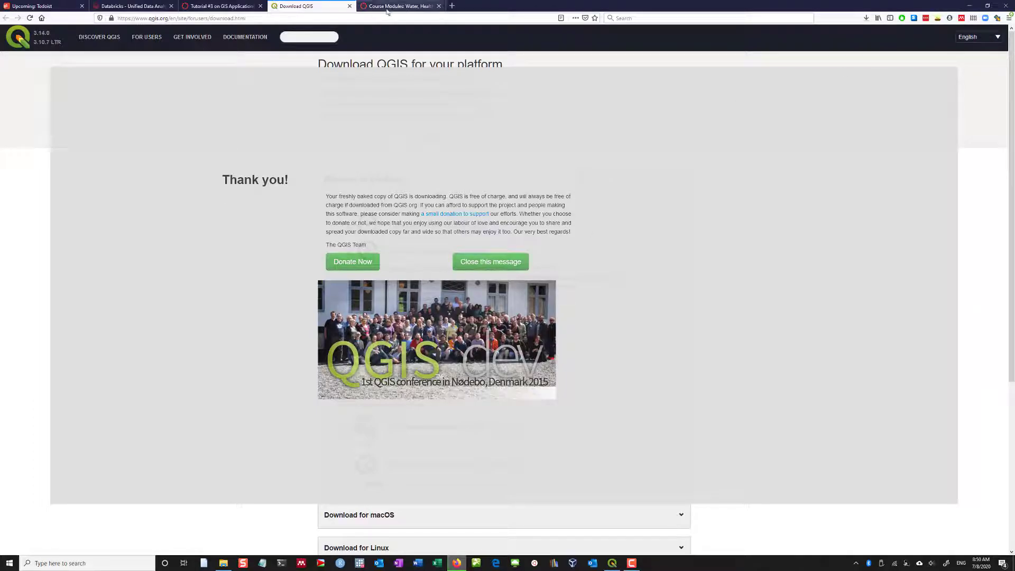
left_click(350, 6)
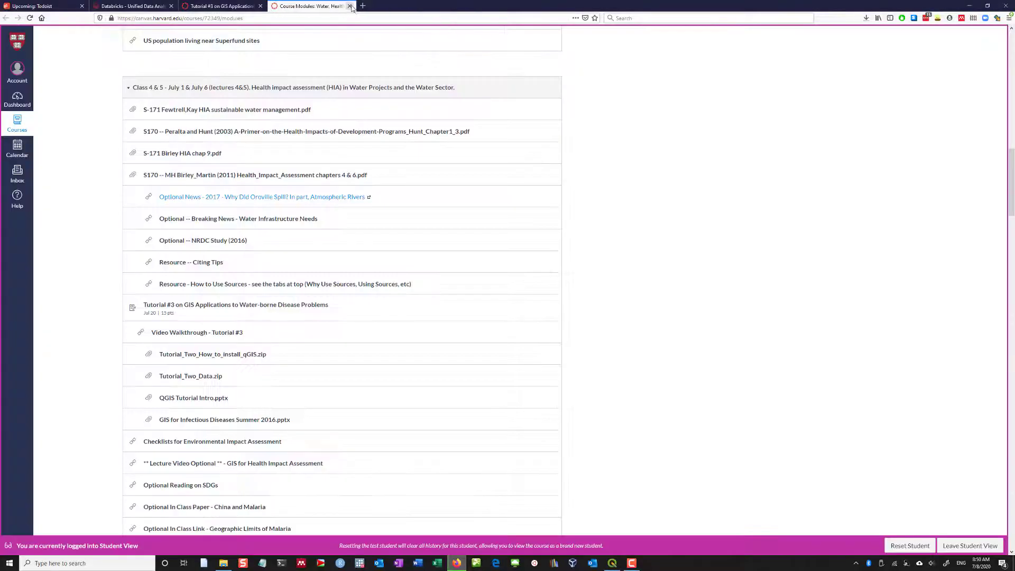
Step: Return to the Tutorial #3 assignment page and open the course Modules in a separate tab
left_click(224, 6)
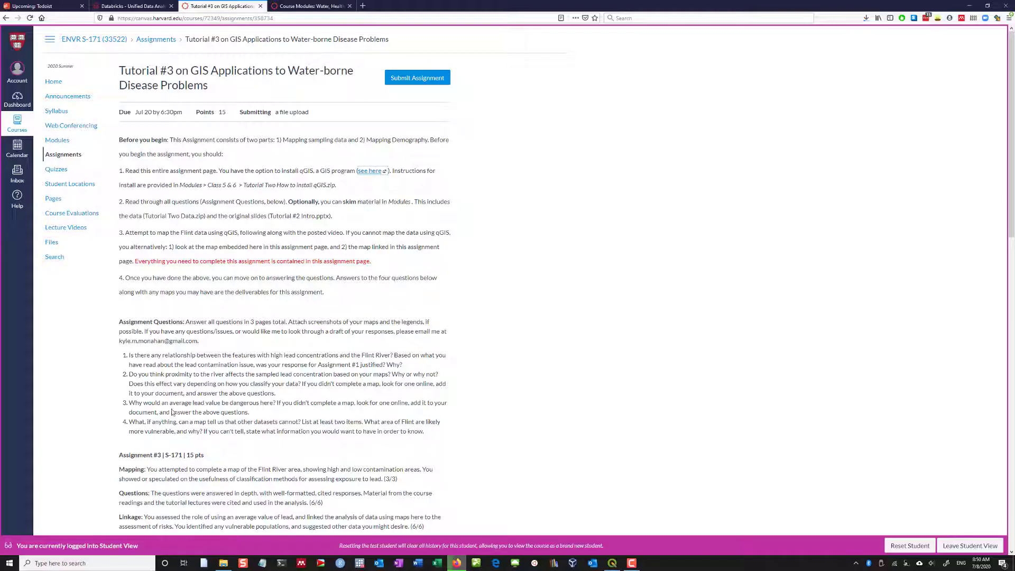
left_click(69, 145, "ctrl")
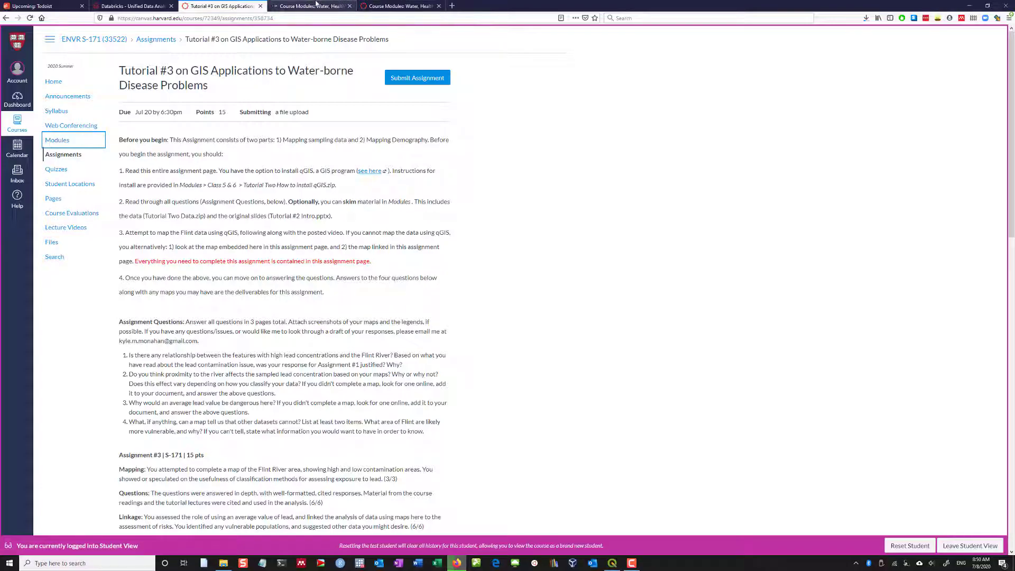
left_click(315, 5)
Step: Download and save Tutorial_Two_How_to_install_qGIS.zip from the Tutorial #3 materials in the Class 4 & 5 module
scroll(338, 281, "down", 7)
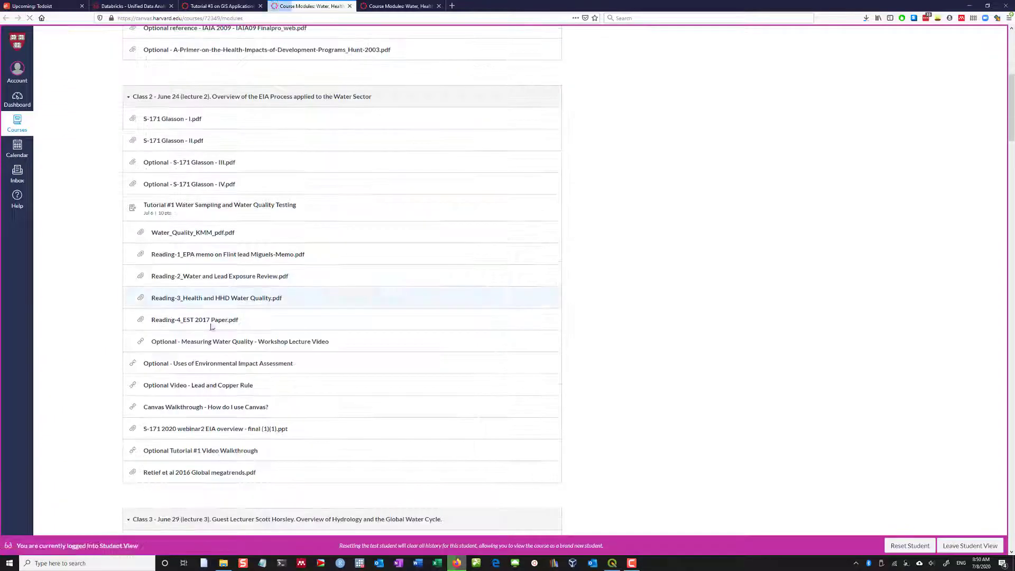
scroll(201, 322, "down", 6)
scroll(174, 322, "down", 7)
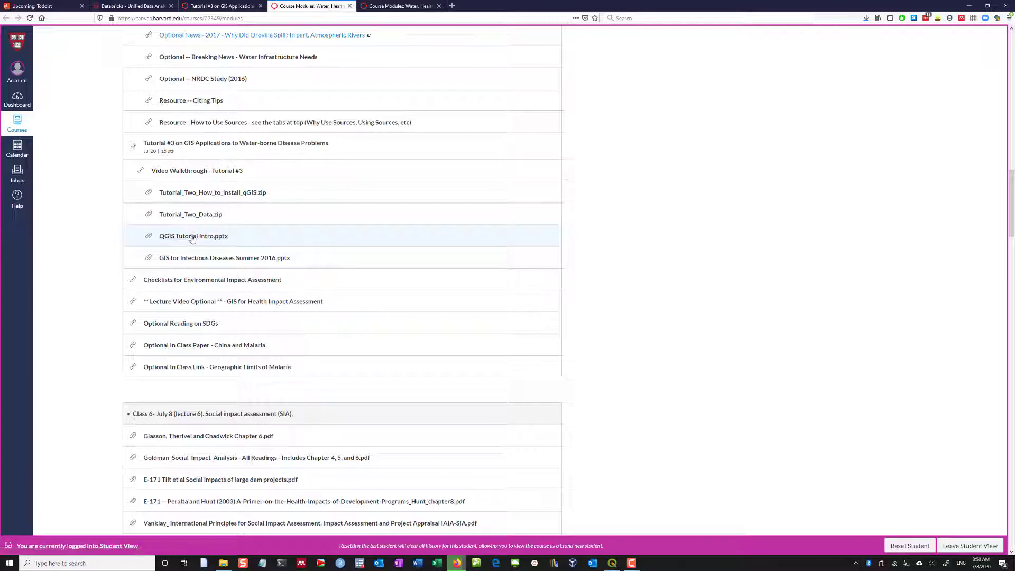
left_click(210, 193)
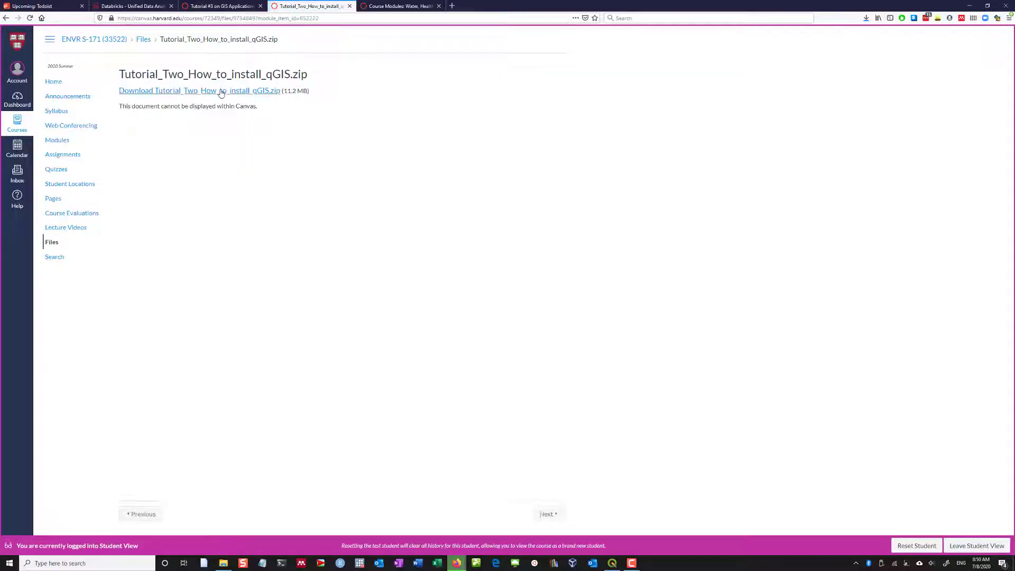
left_click(221, 91)
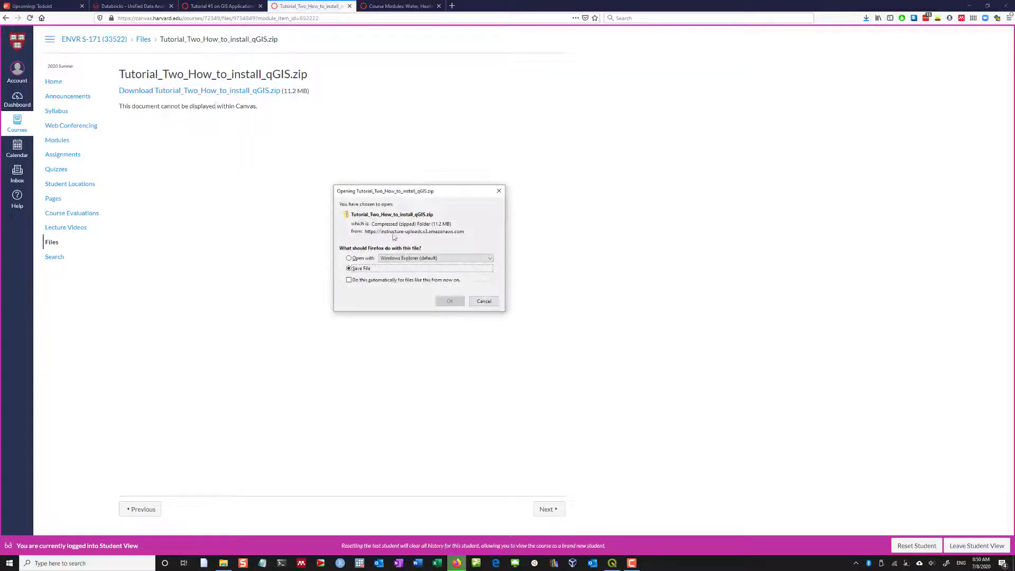
left_click(449, 299)
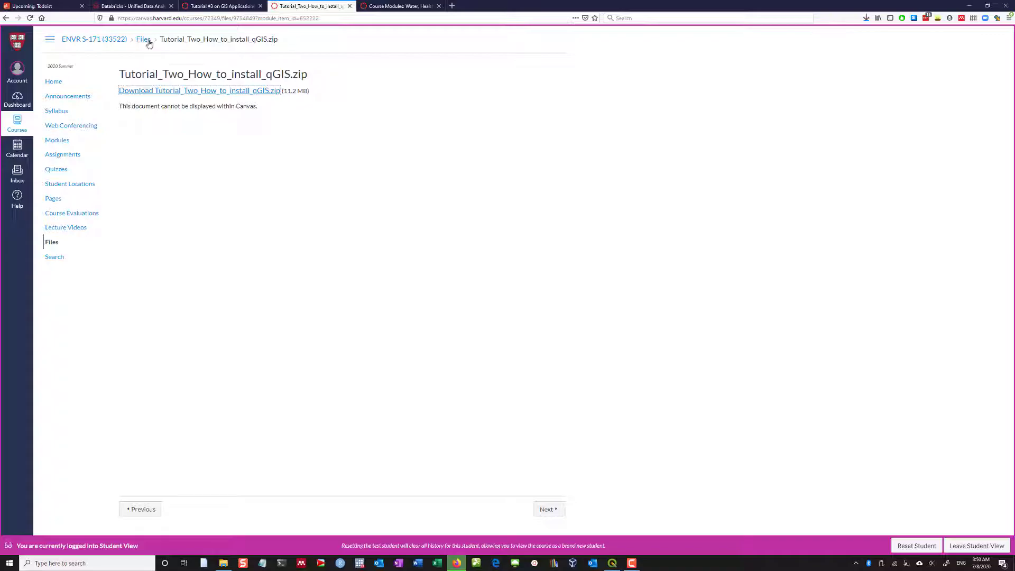
Step: Go back to the course Modules, then download and save Tutorial_Two_Data.zip from the Tutorial #3 materials
left_click(65, 139)
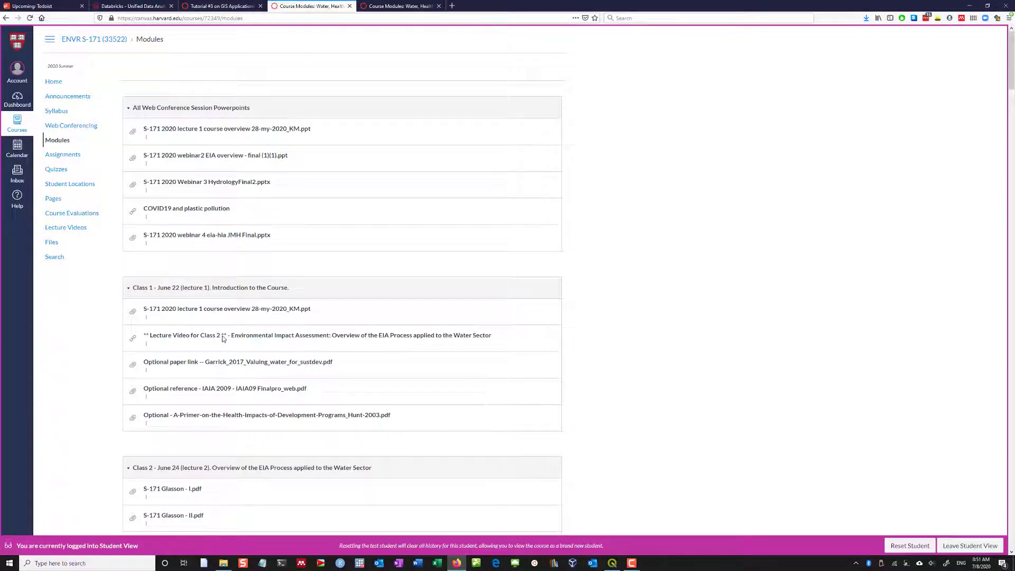
scroll(223, 338, "down", 20)
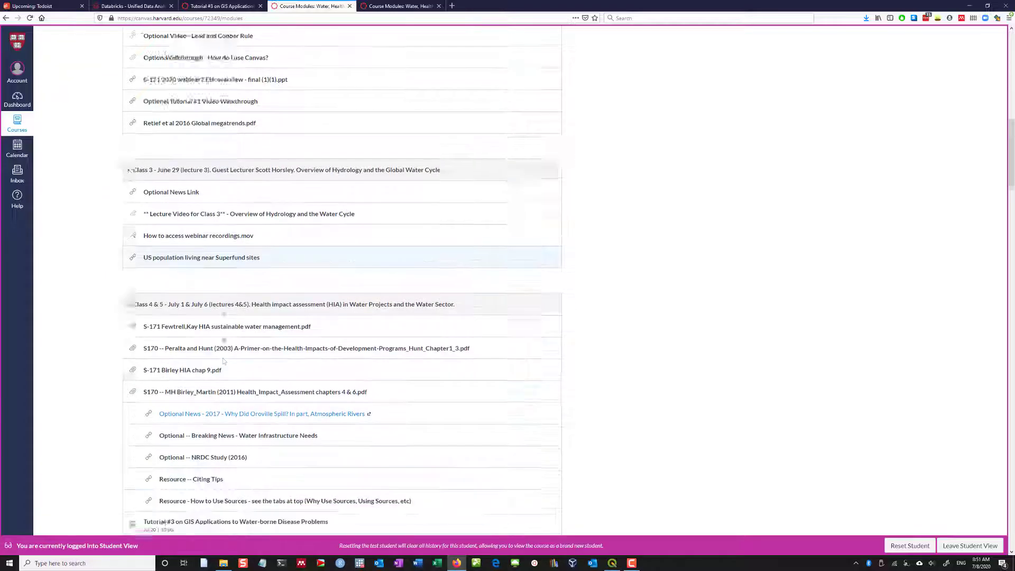
scroll(223, 338, "down", 10)
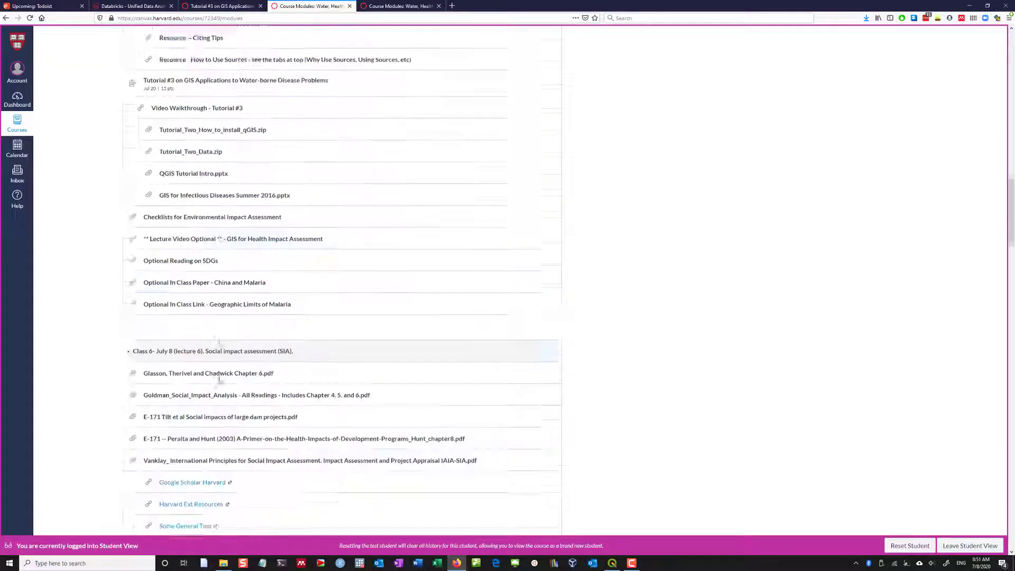
scroll(220, 297, "down", 6)
scroll(215, 321, "up", 8)
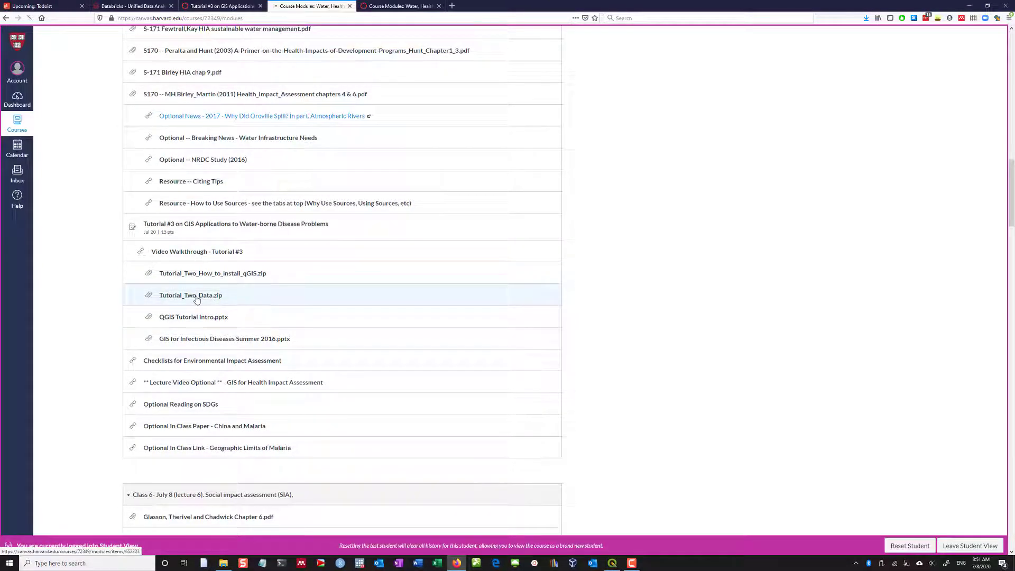
left_click(197, 296)
left_click(199, 94)
left_click(448, 301)
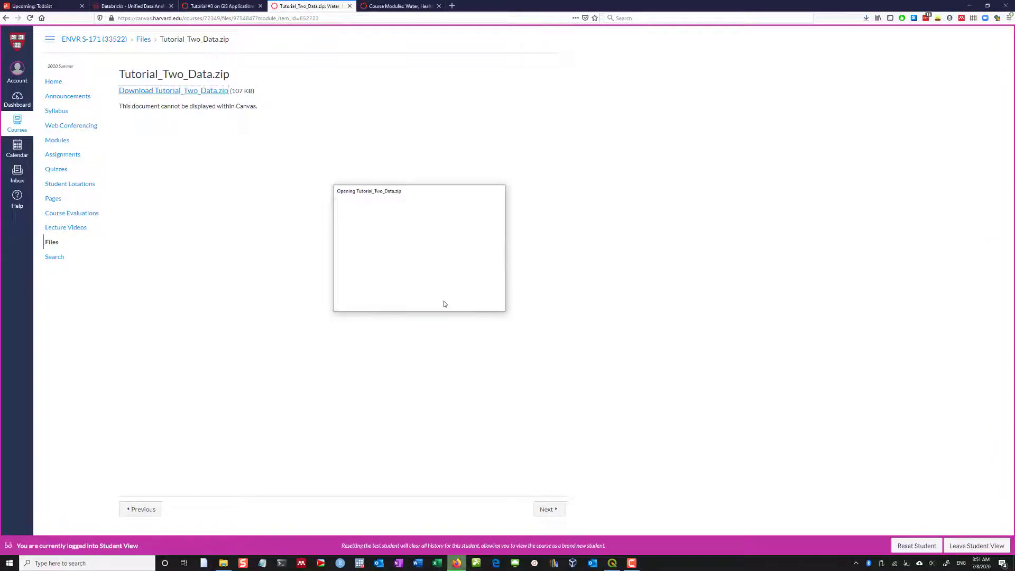
Step: Return to the course Modules list and look through the class materials from the Tutorial #3 files to Class 8
left_click(222, 6)
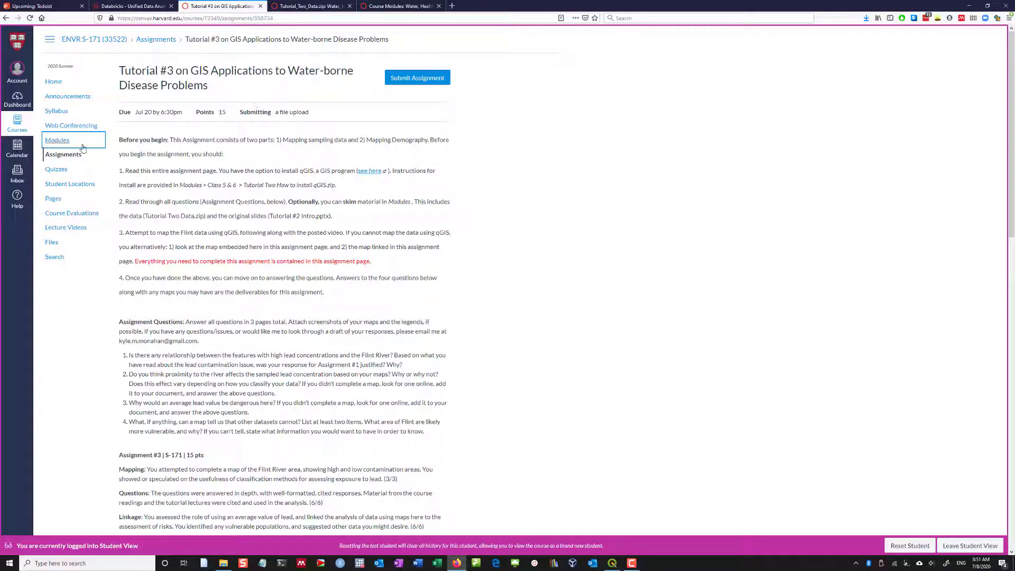
key("ctrl+Tab")
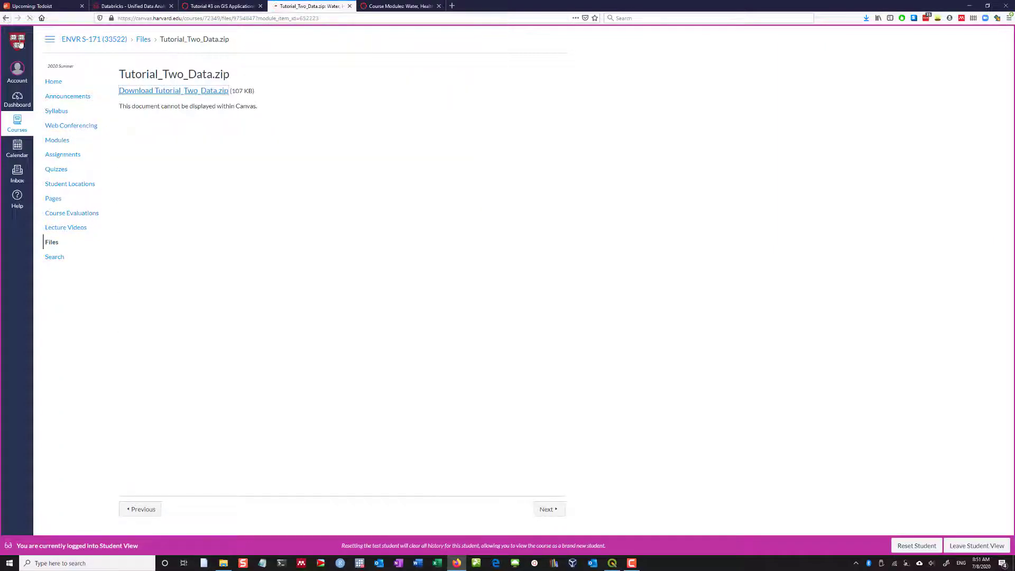
scroll(200, 310, "down", 6)
scroll(200, 309, "down", 8)
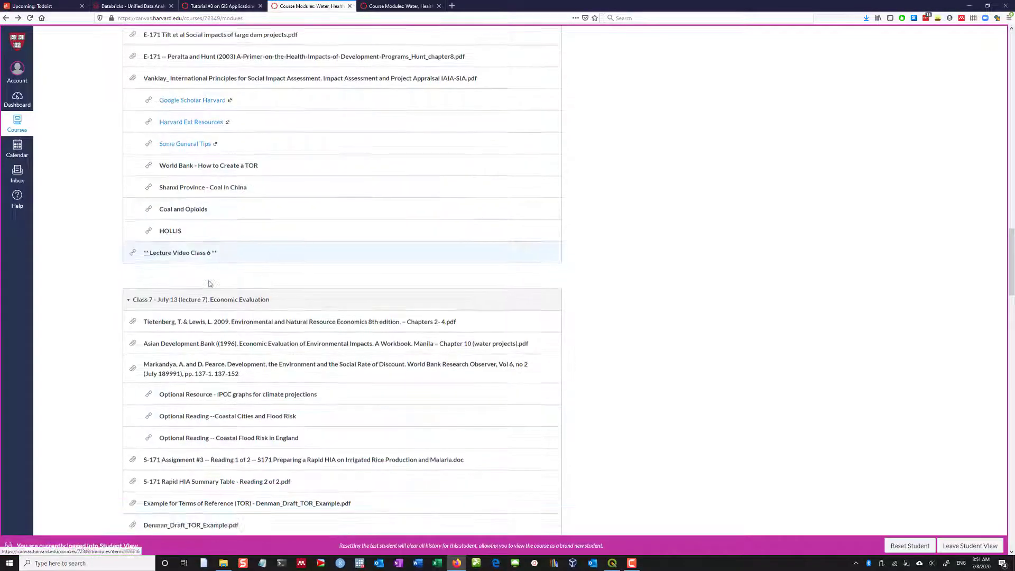
scroll(208, 289, "down", 3)
scroll(204, 312, "down", 3)
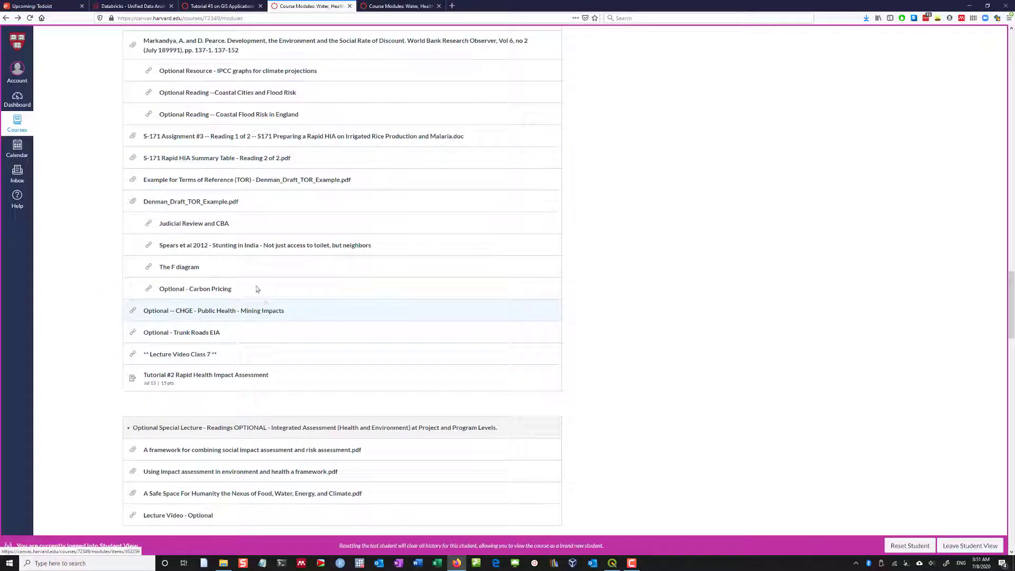
scroll(241, 230, "up", 10)
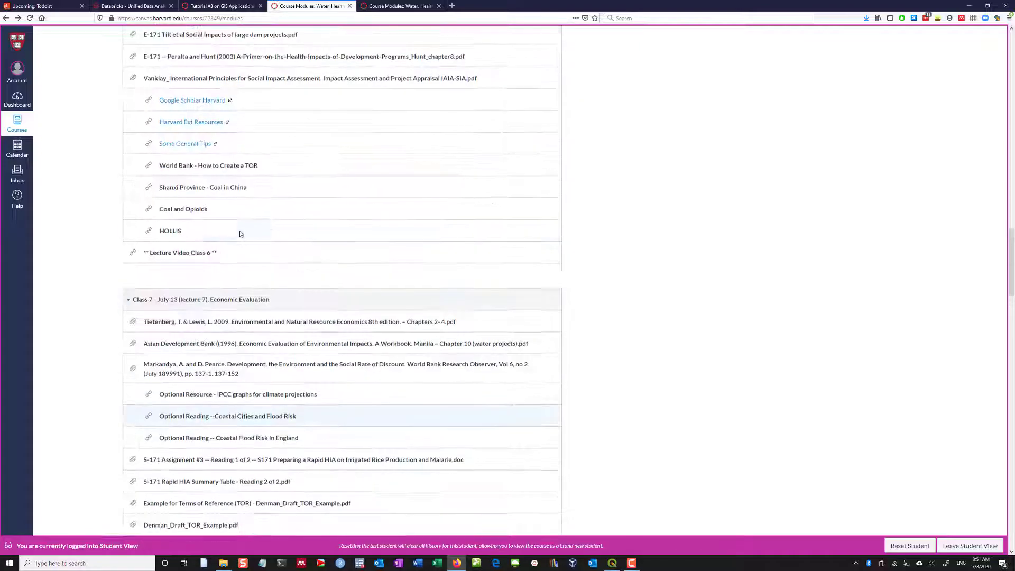
scroll(240, 234, "down", 10)
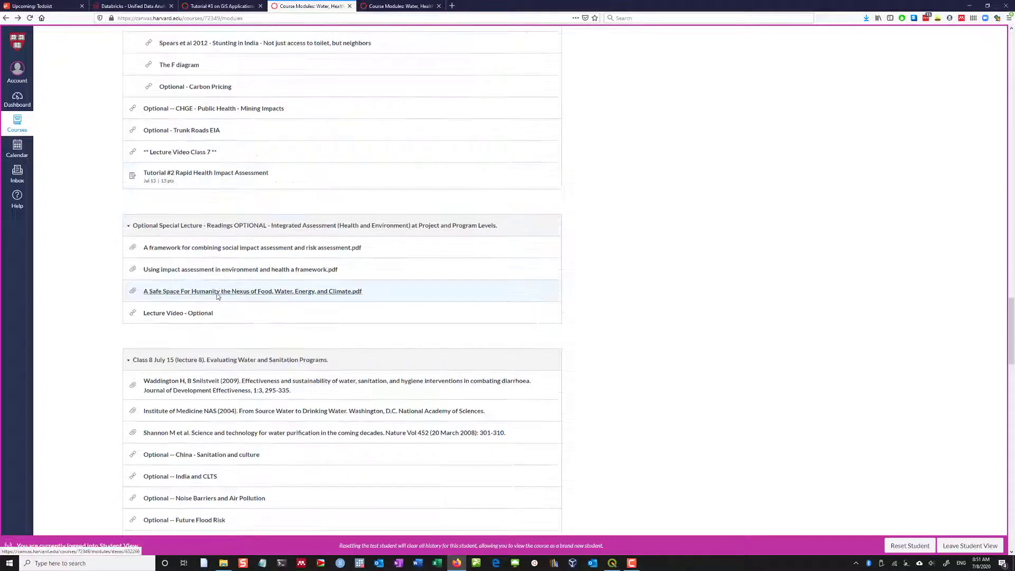
scroll(224, 276, "up", 15)
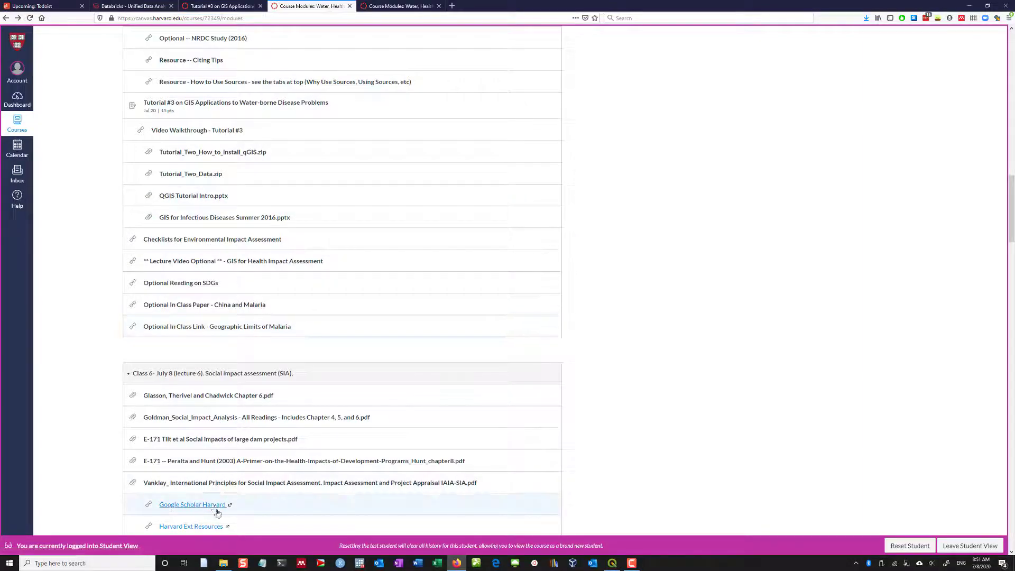
Step: Open the browser's download list and show the Downloads folder containing Tutorial_Two_Data.zip in File Explorer
key("ctrl+shift+y")
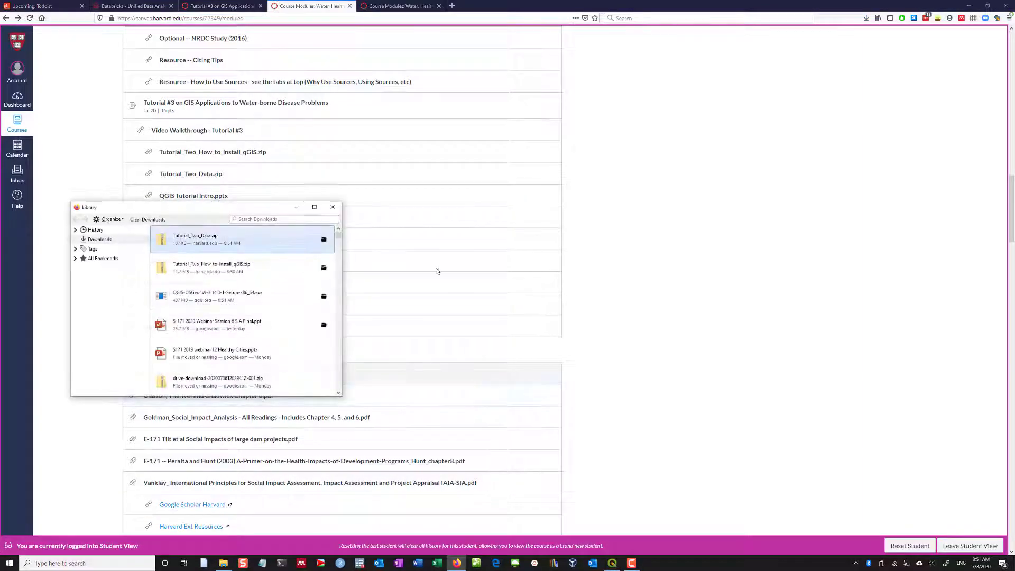
double_click(228, 243)
key("alt+Up")
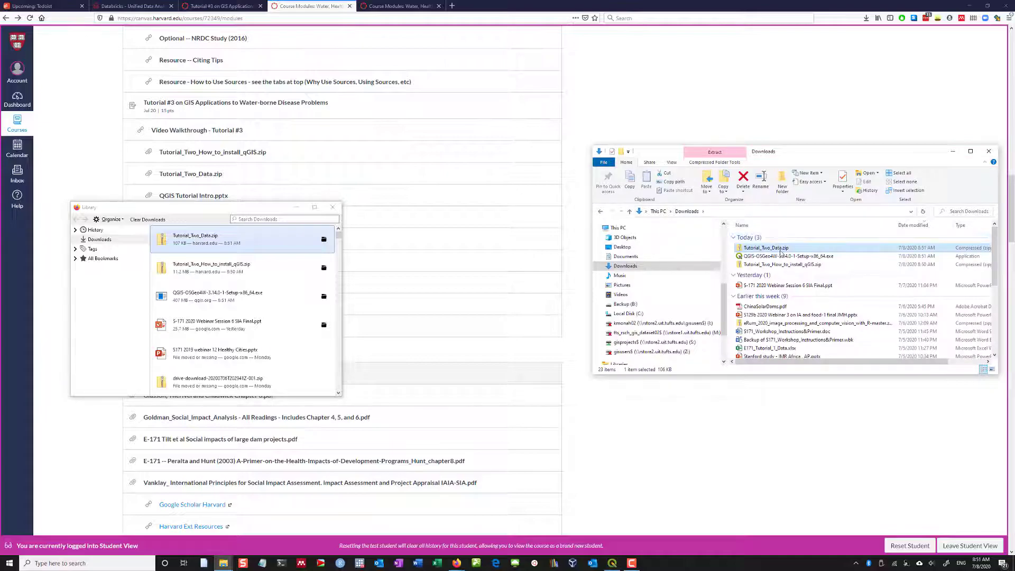
Step: Extract Tutorial_Two_Data.zip to a Tutorial_Two_Data folder in Downloads and close the window of extracted files
right_click(780, 252)
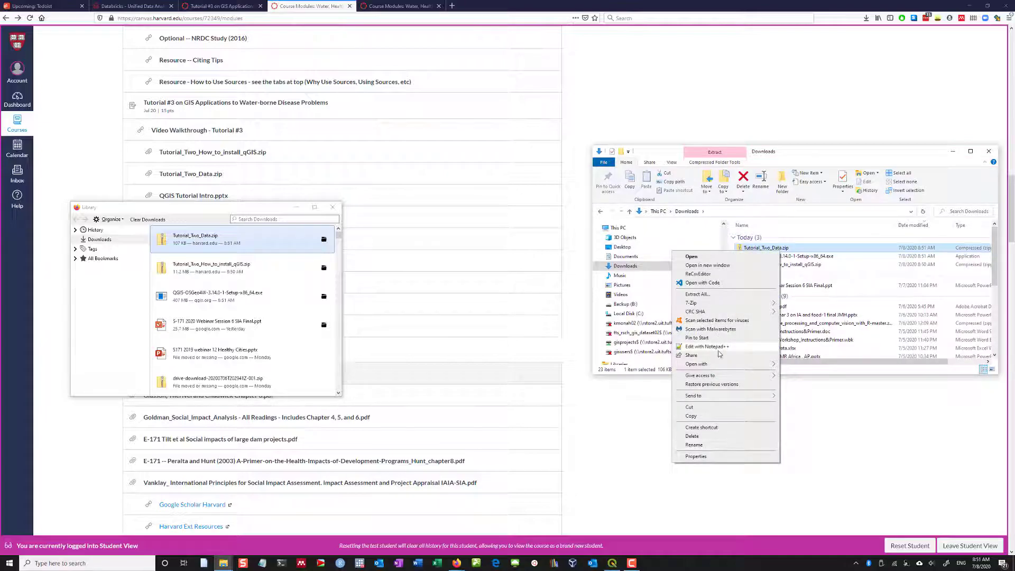
left_click(788, 248)
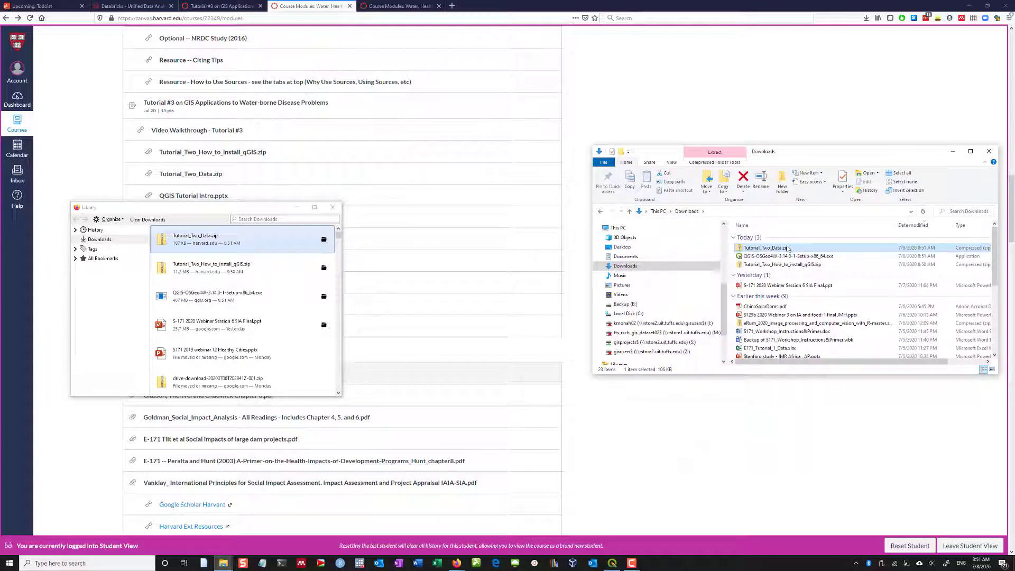
right_click(788, 249)
left_click(801, 249)
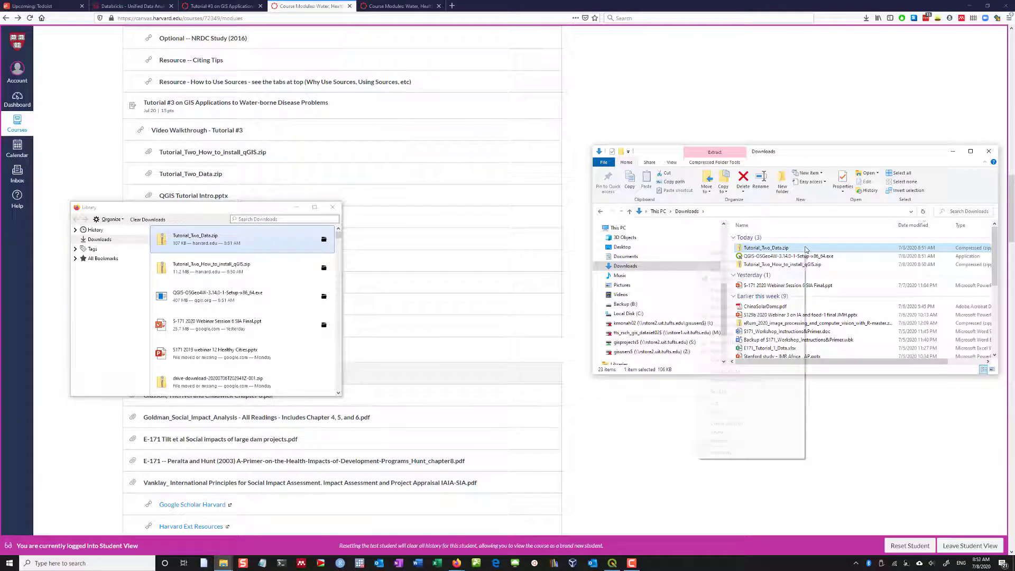
right_click(806, 249)
left_click(722, 290)
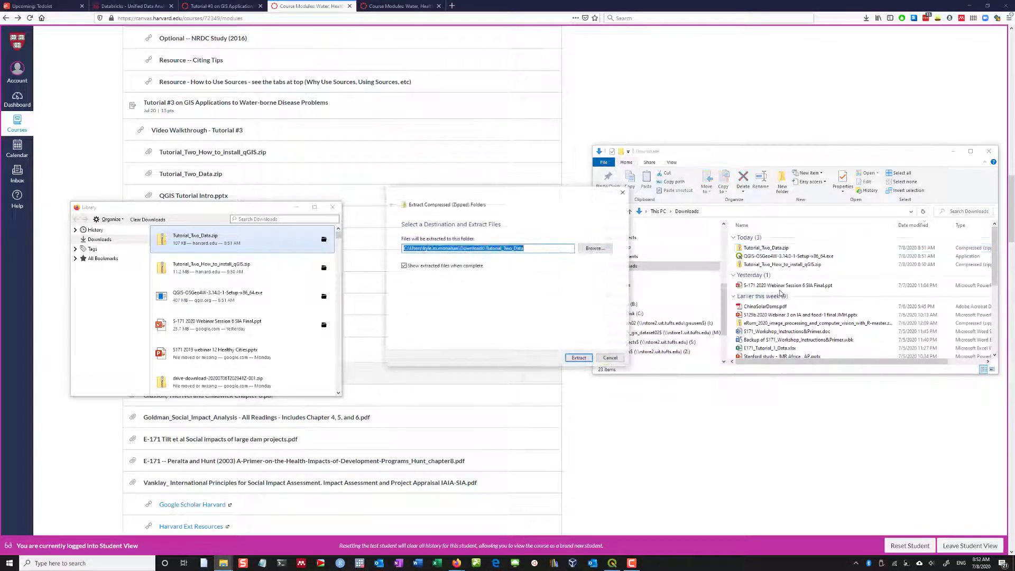
left_click(580, 358)
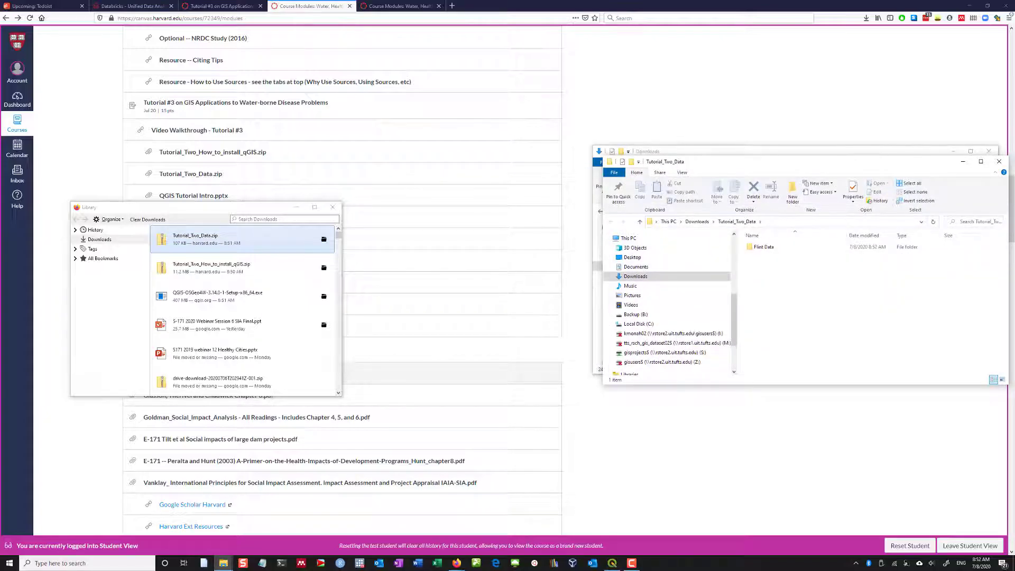
left_click(999, 162)
Step: Extract Tutorial_Two_How_to_install_qGIS.zip to a folder of the same name in Downloads
left_click(789, 265)
right_click(791, 266)
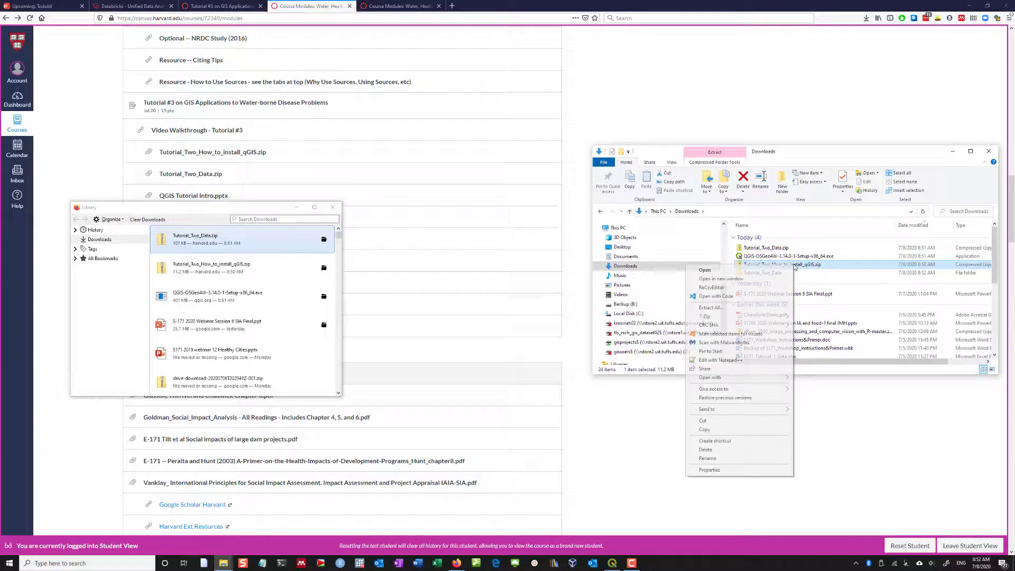
left_click(732, 163)
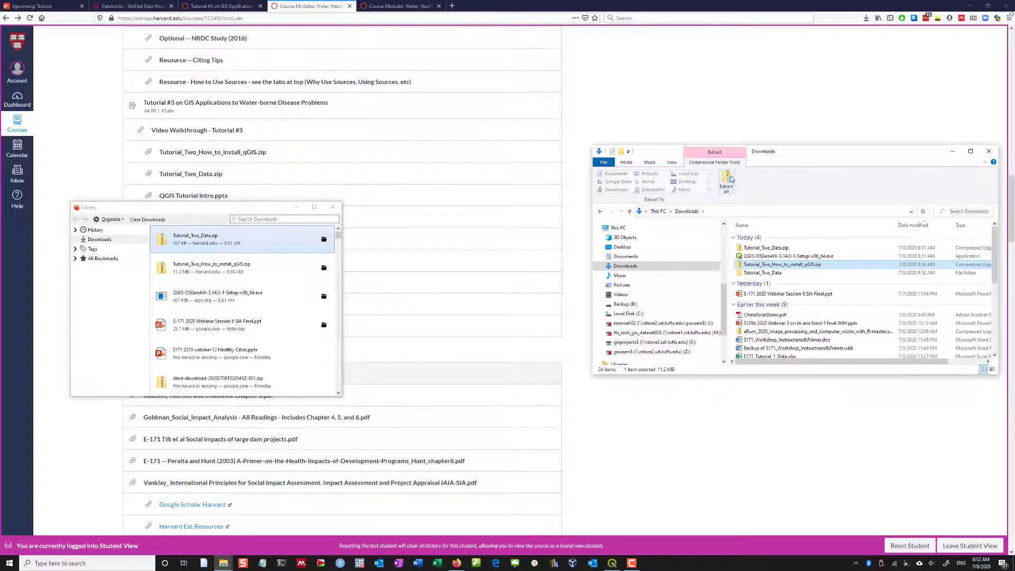
left_click(727, 180)
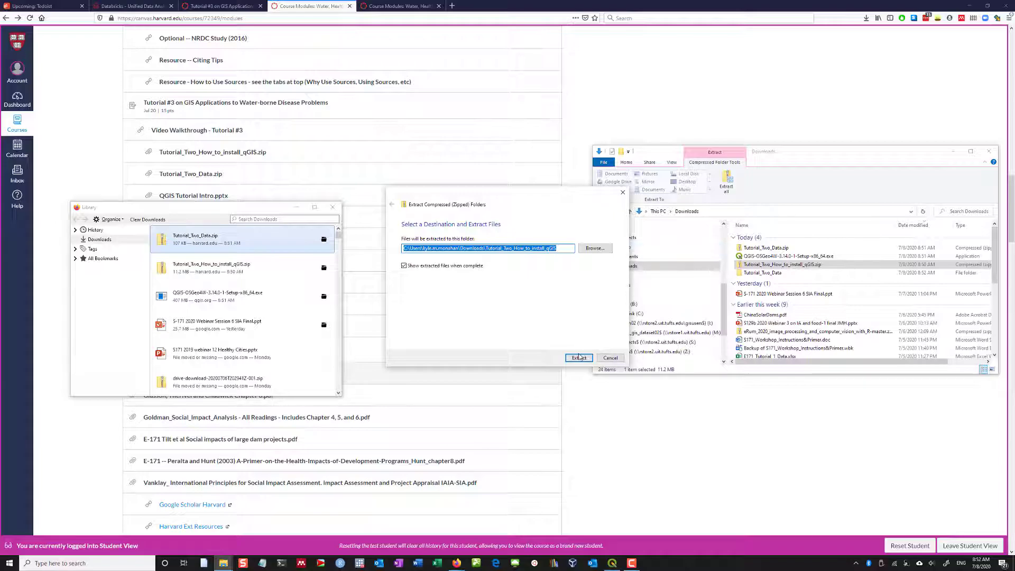
left_click(580, 359)
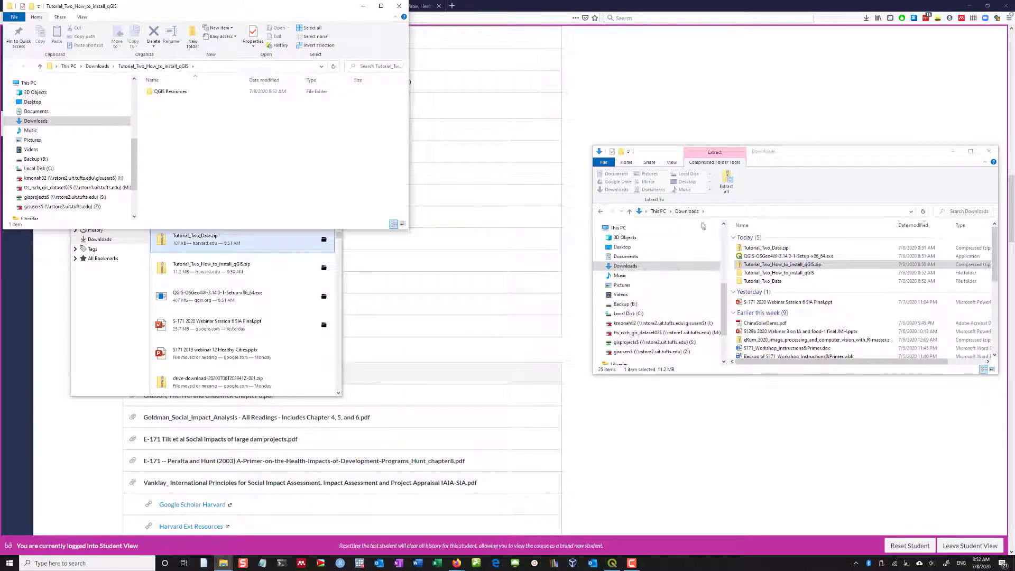
left_click(778, 273)
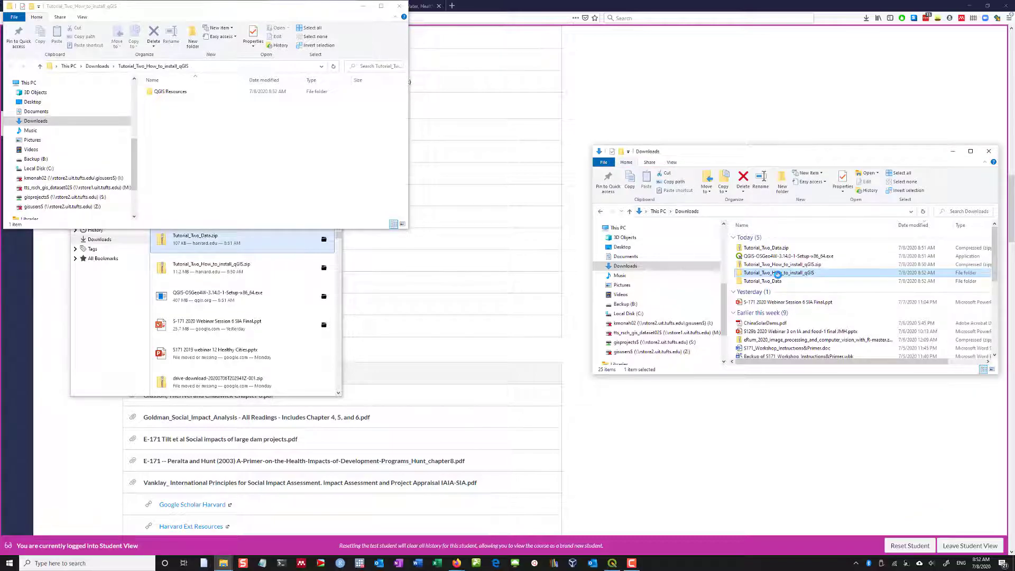
right_click(778, 273)
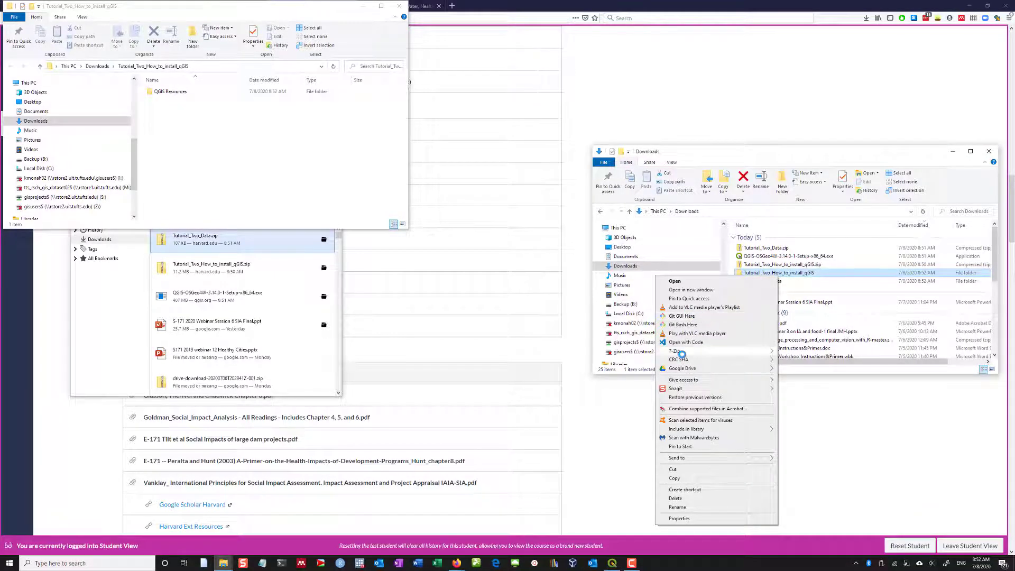
mouse_move(724, 351)
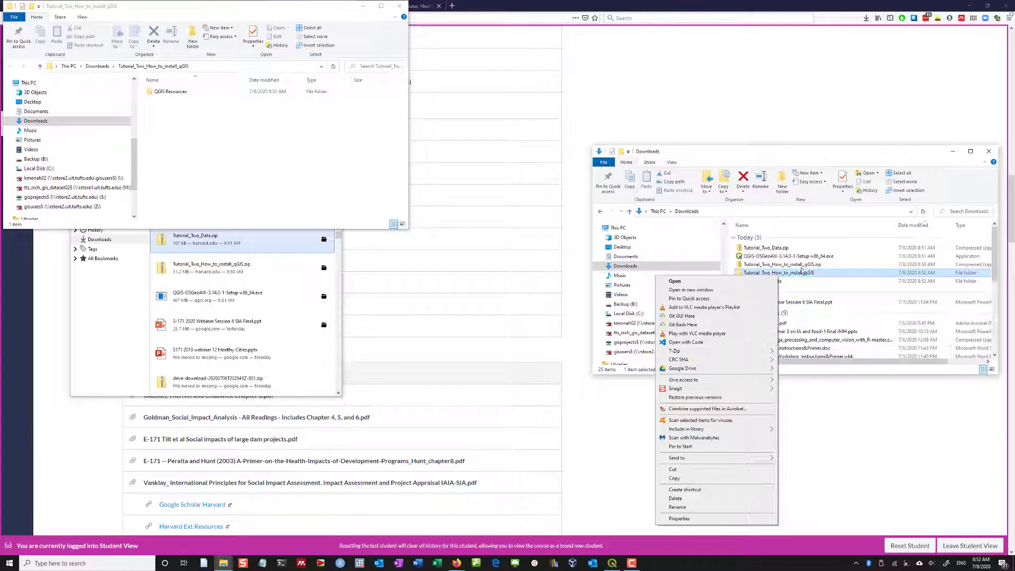
left_click(678, 508)
left_click(846, 265)
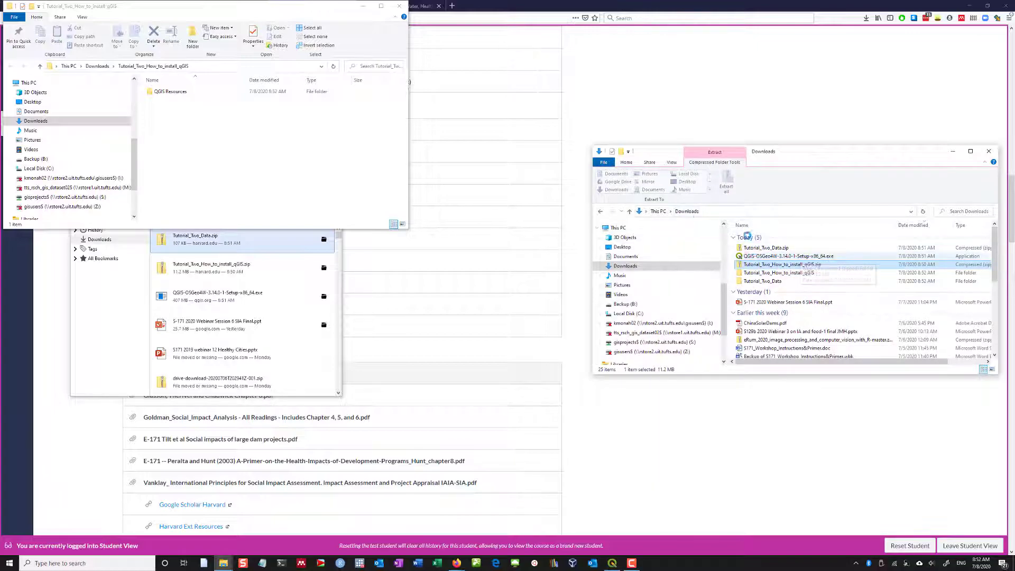
Step: View the files in the QGIS Resources folder of the extracted installation instructions and close that window
double_click(185, 91)
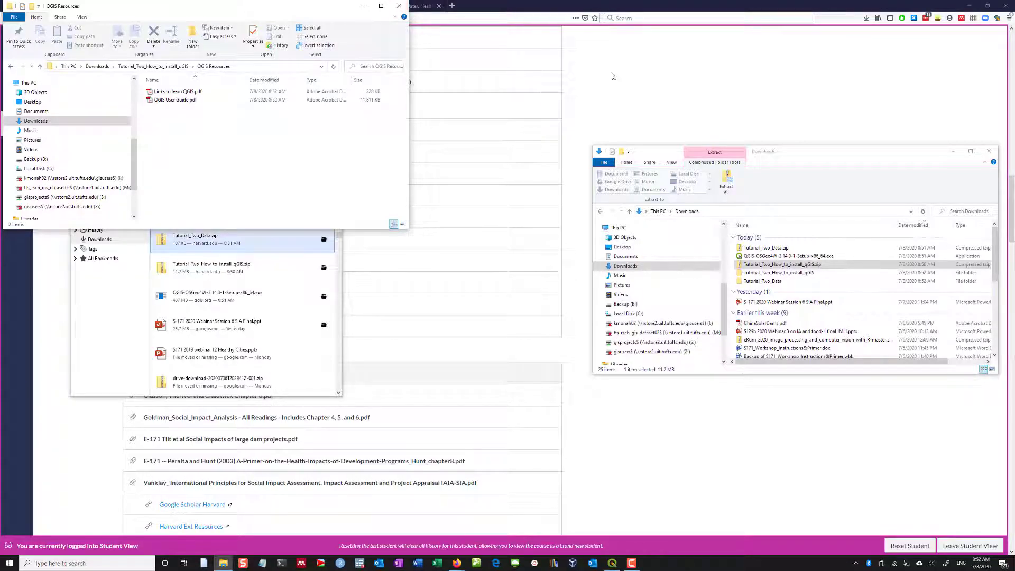
left_click(401, 7)
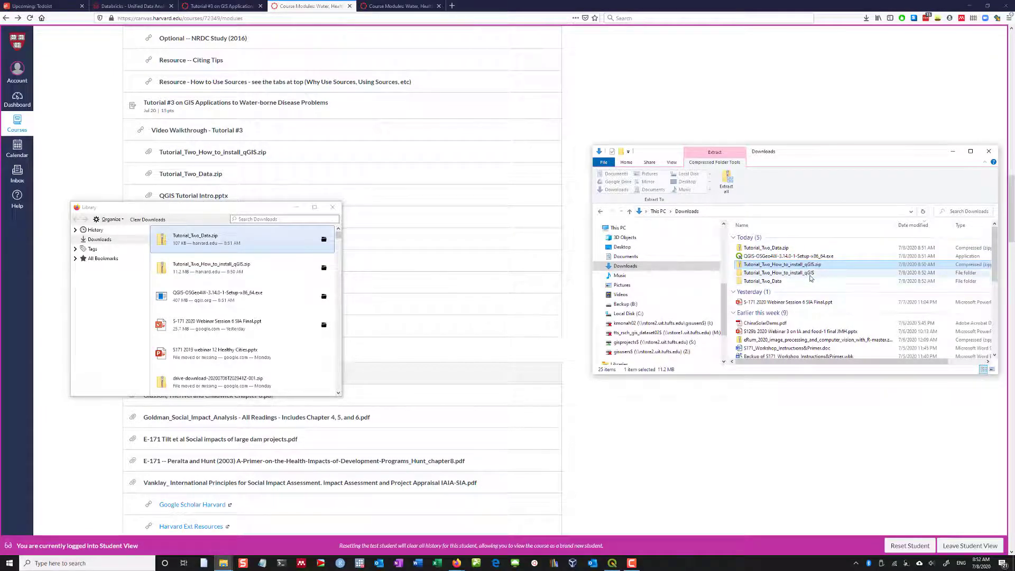
Step: Open the Tutorial_Two_Data folder in Downloads, look through the files in Flint Data and return to Tutorial_Two_Data
left_click(787, 274)
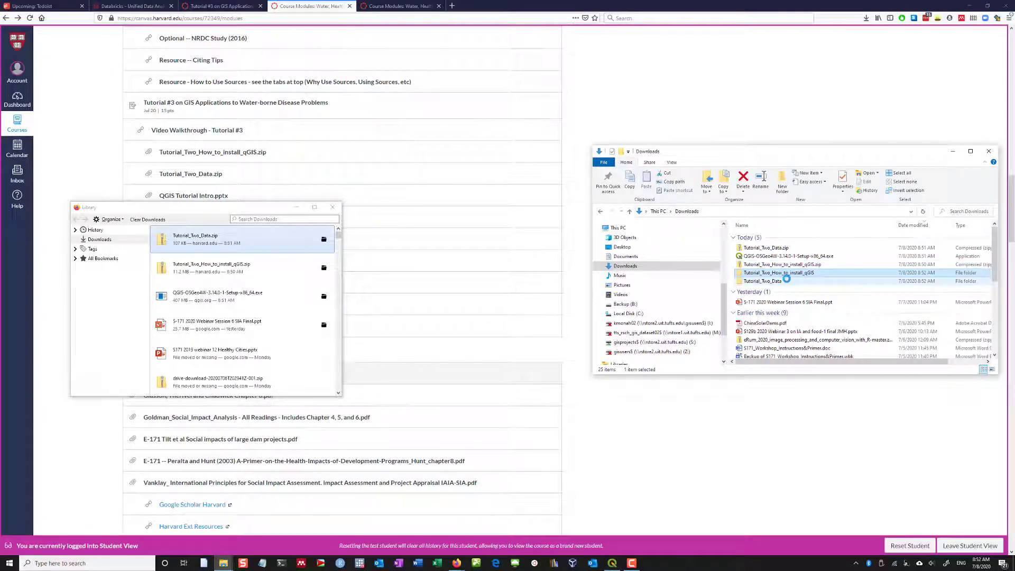
double_click(787, 281)
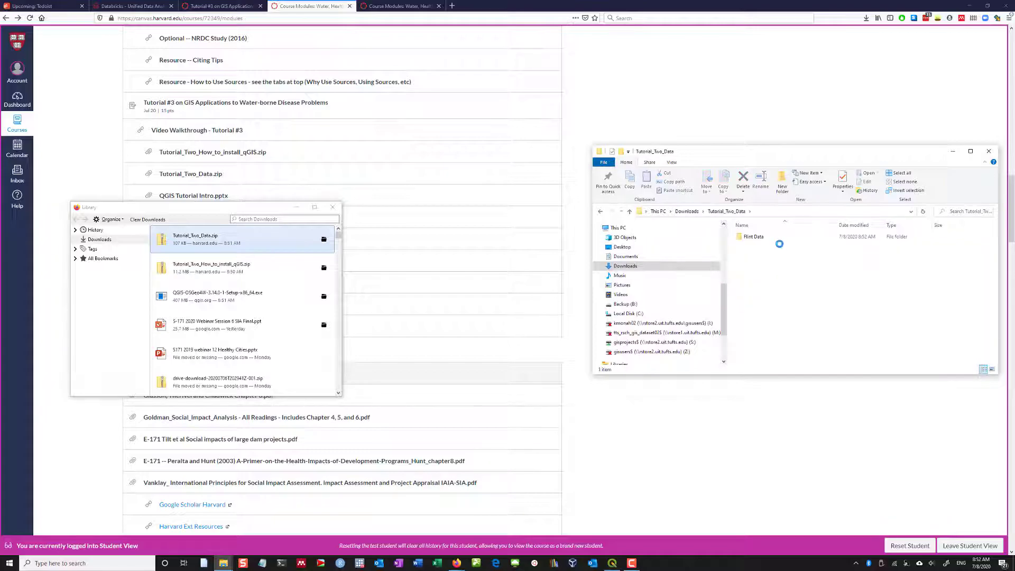
double_click(779, 237)
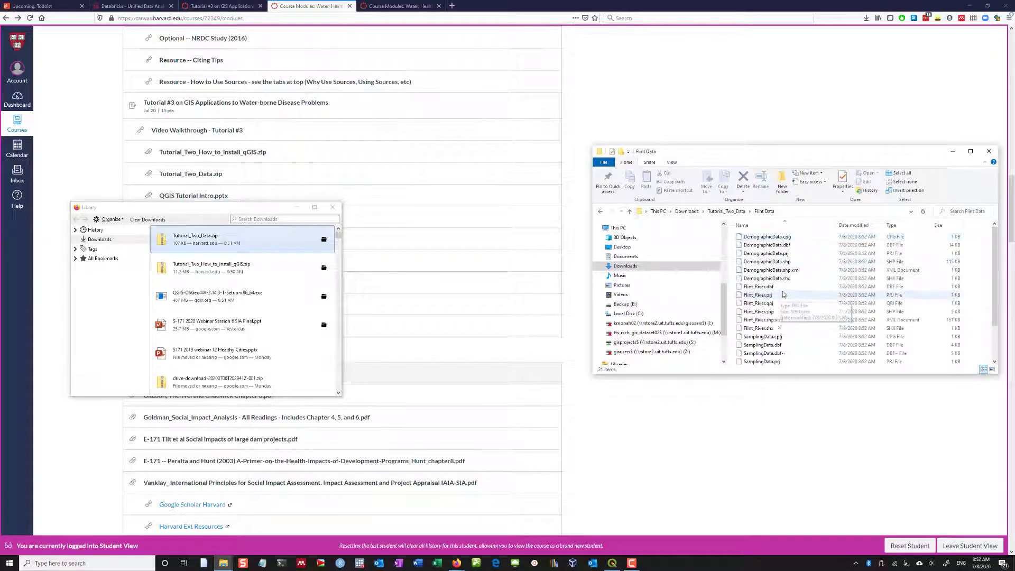
scroll(826, 277, "up", 2)
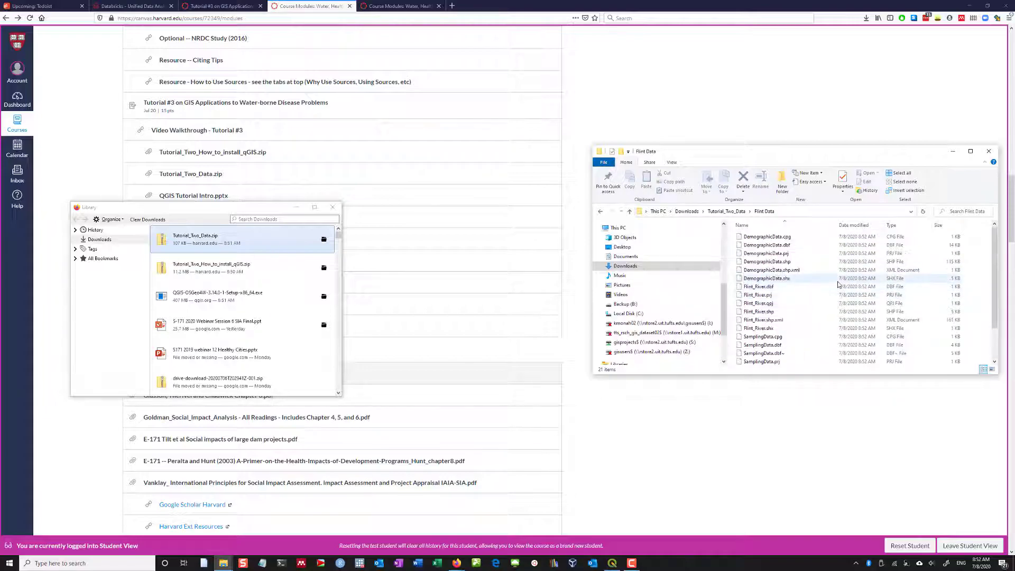
left_click(733, 212)
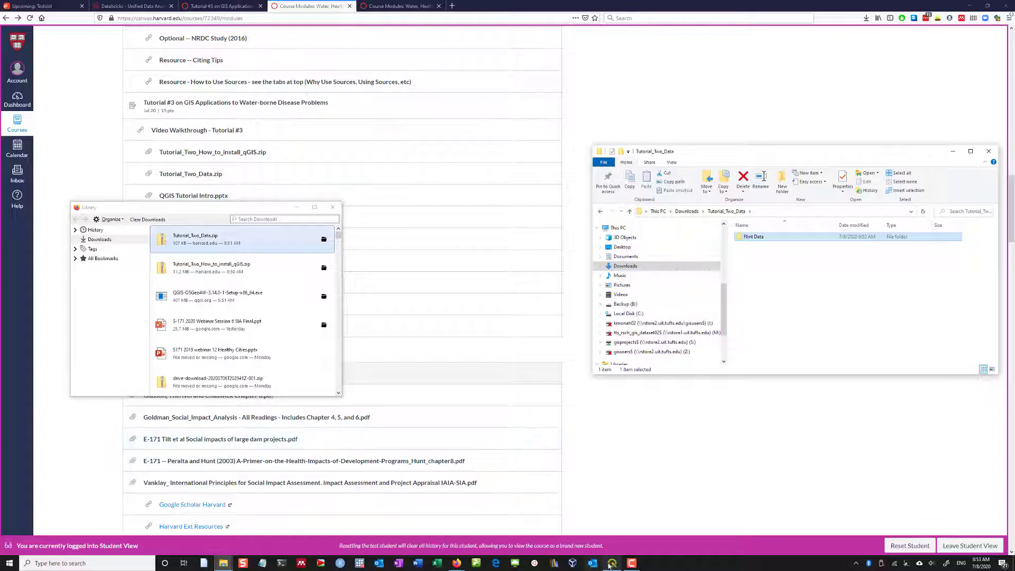
Step: Search the computer for qgis, switch to the running QGIS window and start a new empty project
key("super+s")
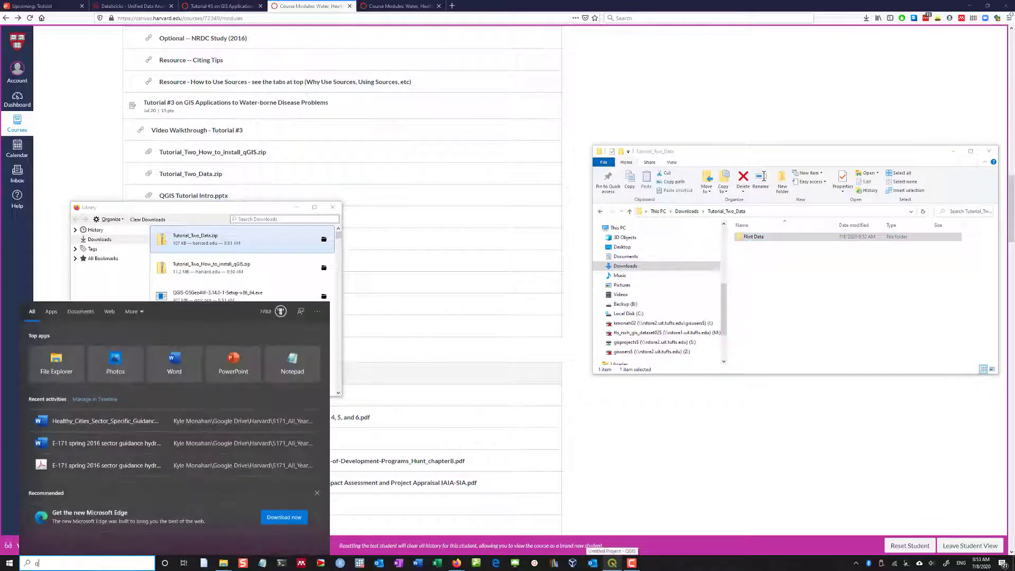
type("qgis")
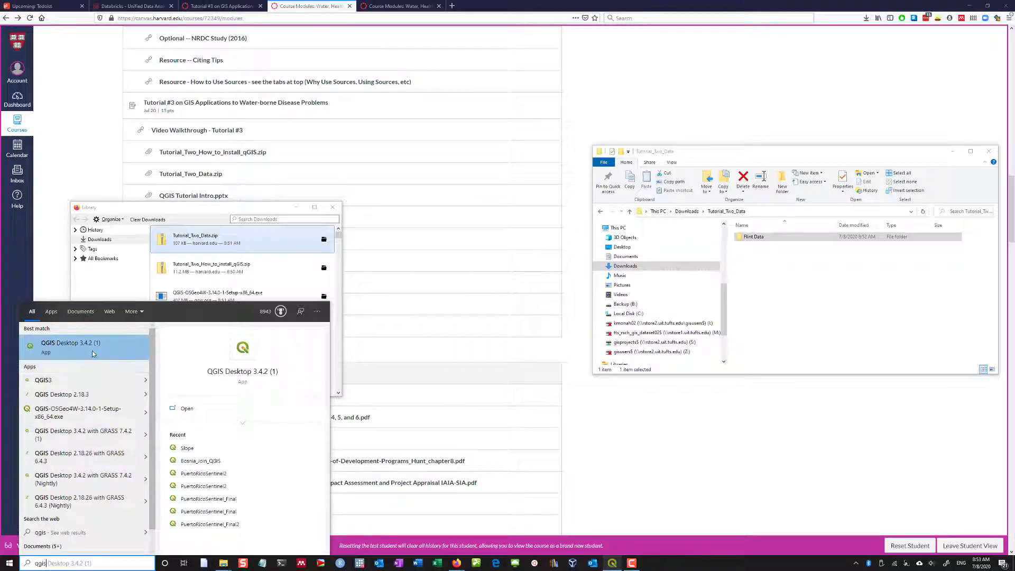
left_click(611, 565)
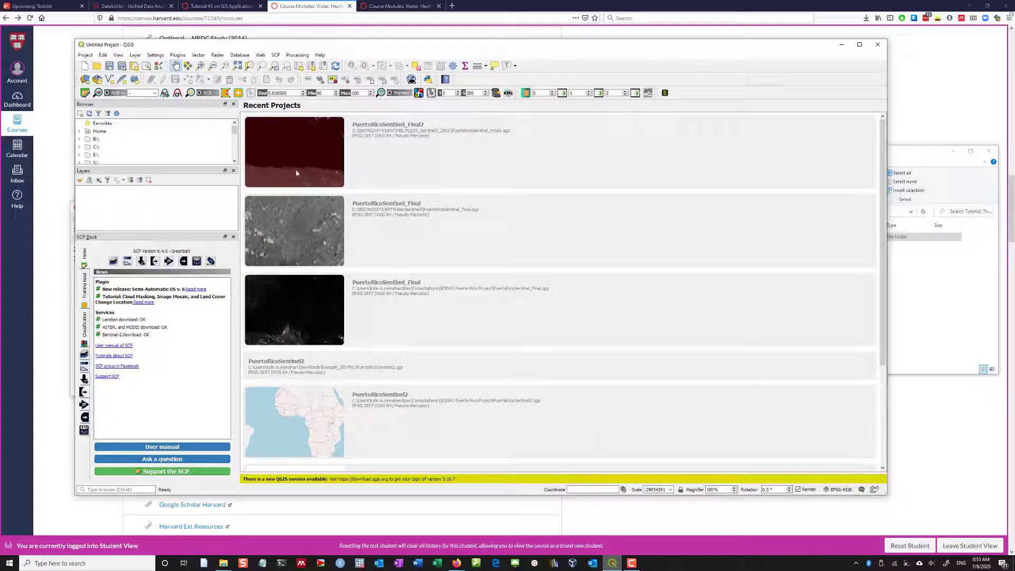
left_click(86, 66)
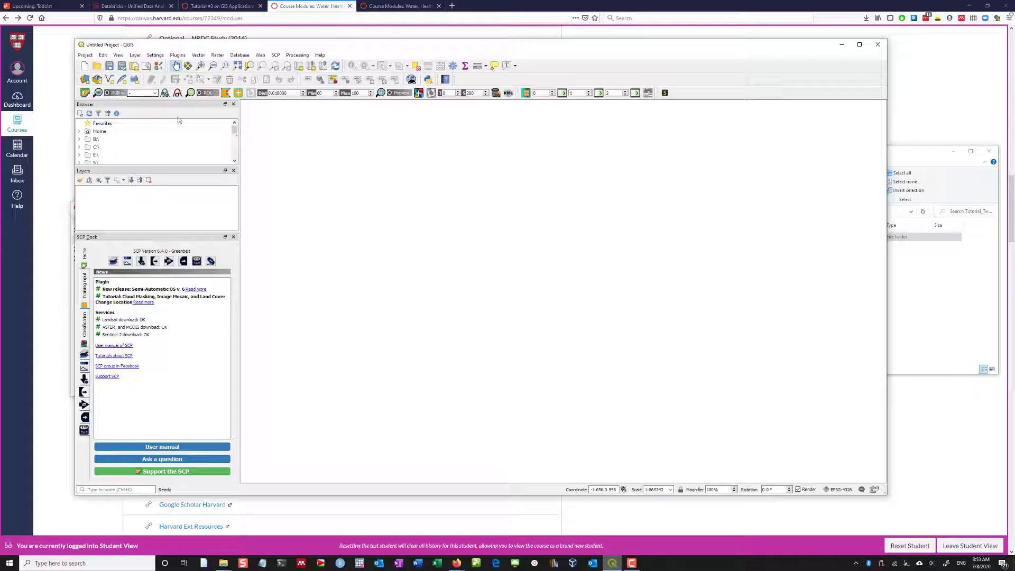
scroll(122, 145, "down", 3)
scroll(102, 144, "up", 3)
scroll(101, 148, "down", 2)
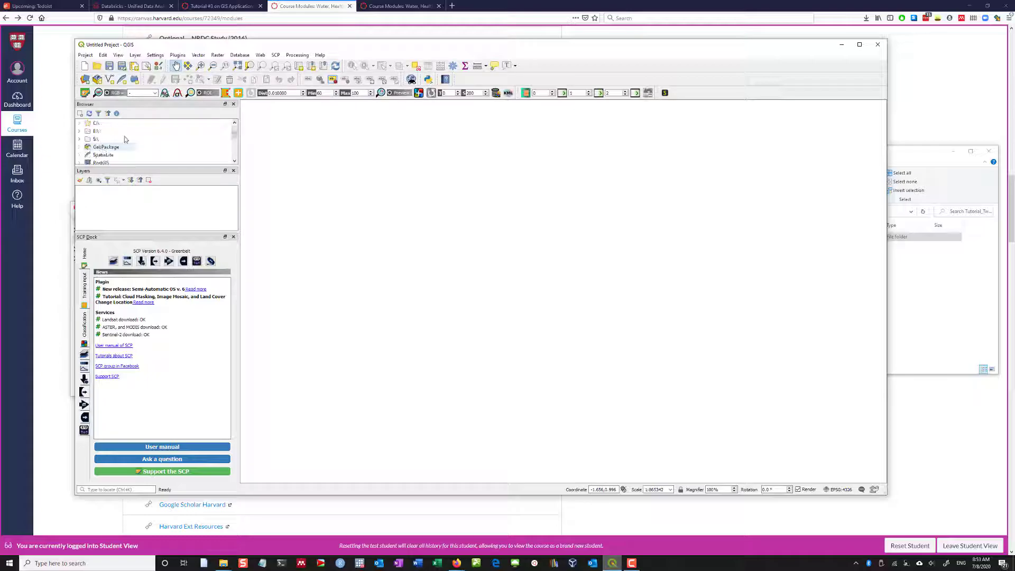
scroll(143, 128, "up", 2)
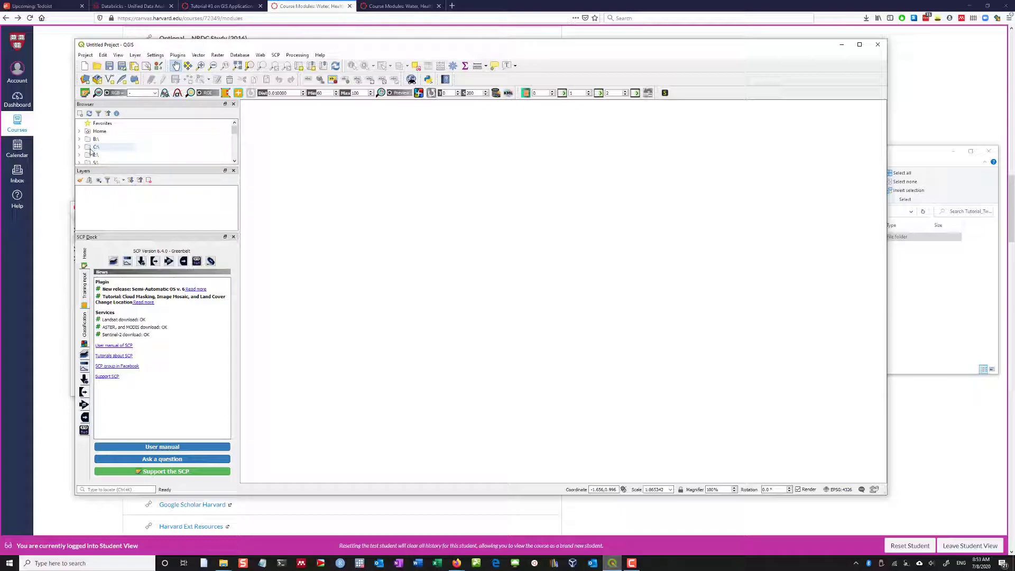
Step: Add the Flint Data folder from Tutorial_Two_Data in File Explorer to the layers of the new QGIS project
left_click(942, 279)
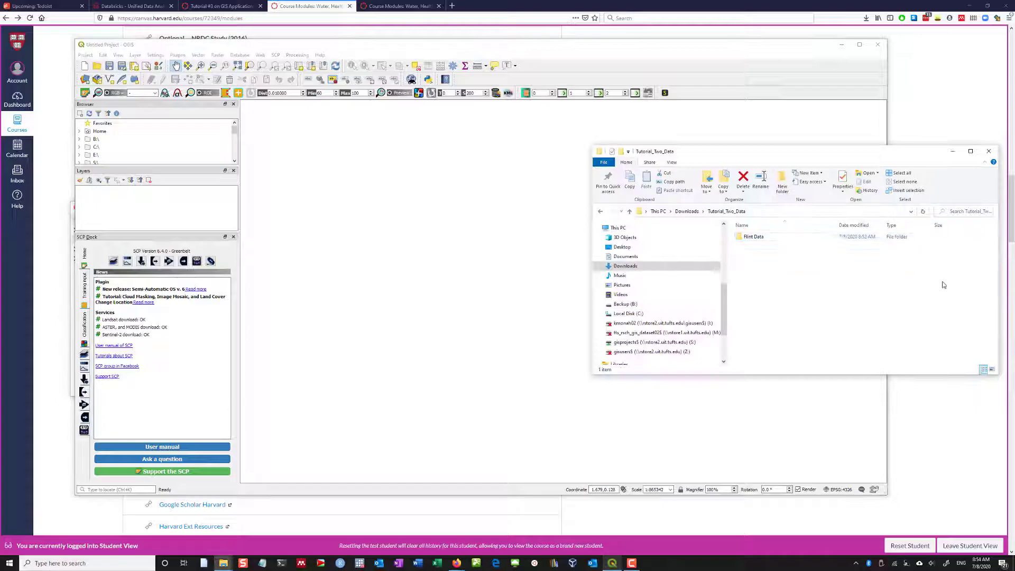
left_click(758, 237)
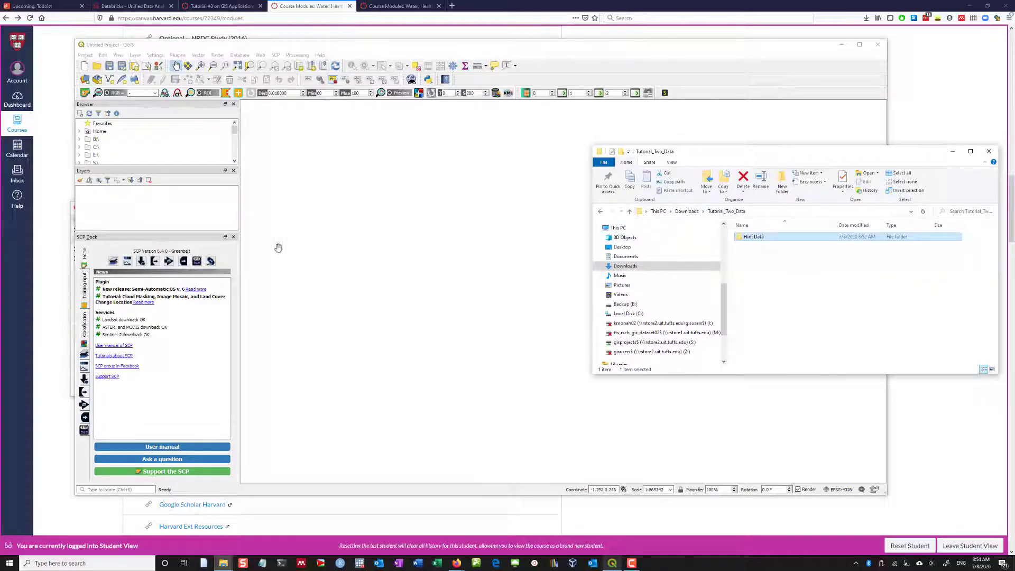
left_click_drag(781, 238, 153, 217)
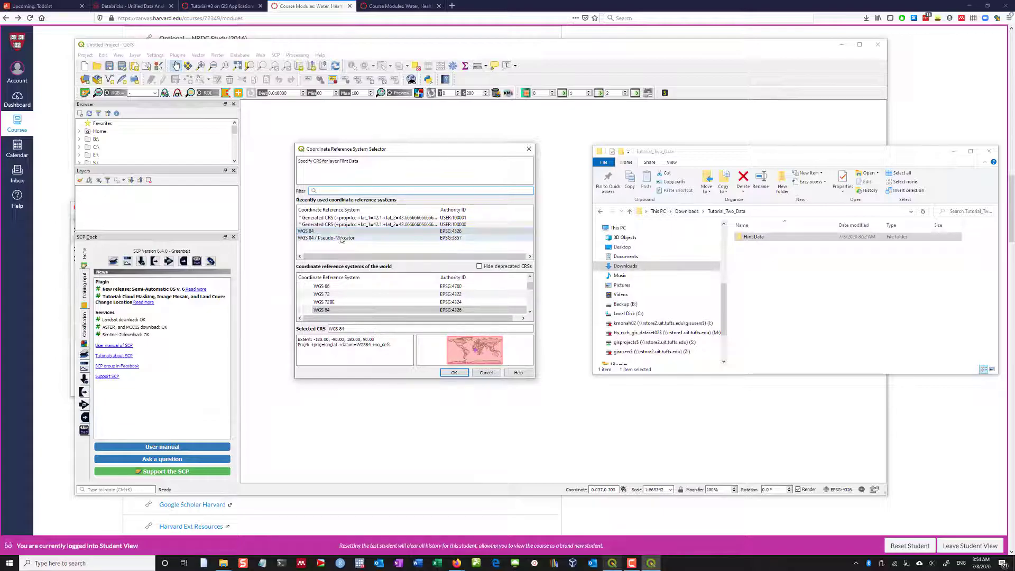
Step: Minimise the browser showing the course modules and accept WGS 84 (EPSG:4326) as the coordinate reference system for Flint Data
left_click(52, 466)
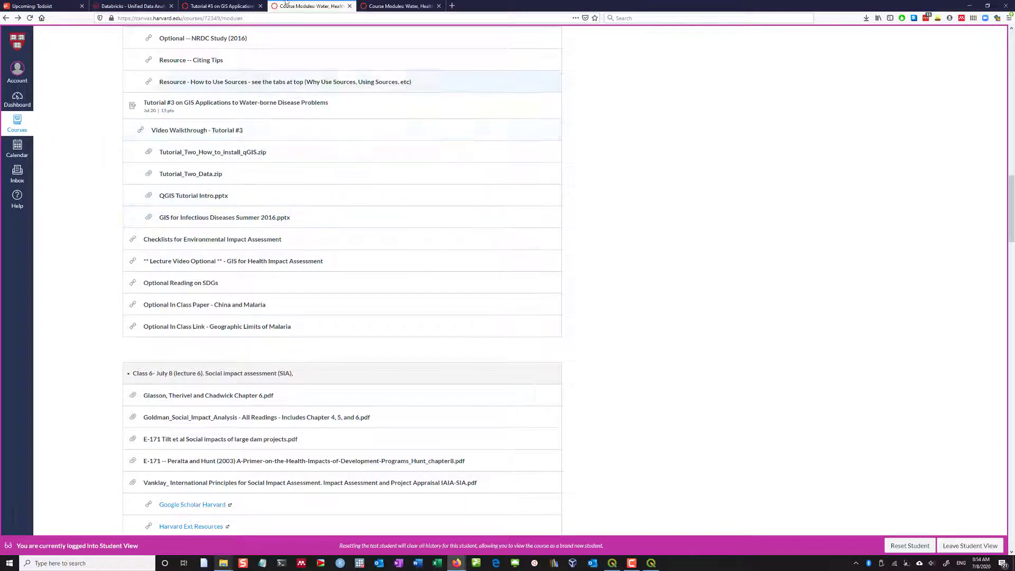
left_click(419, 3)
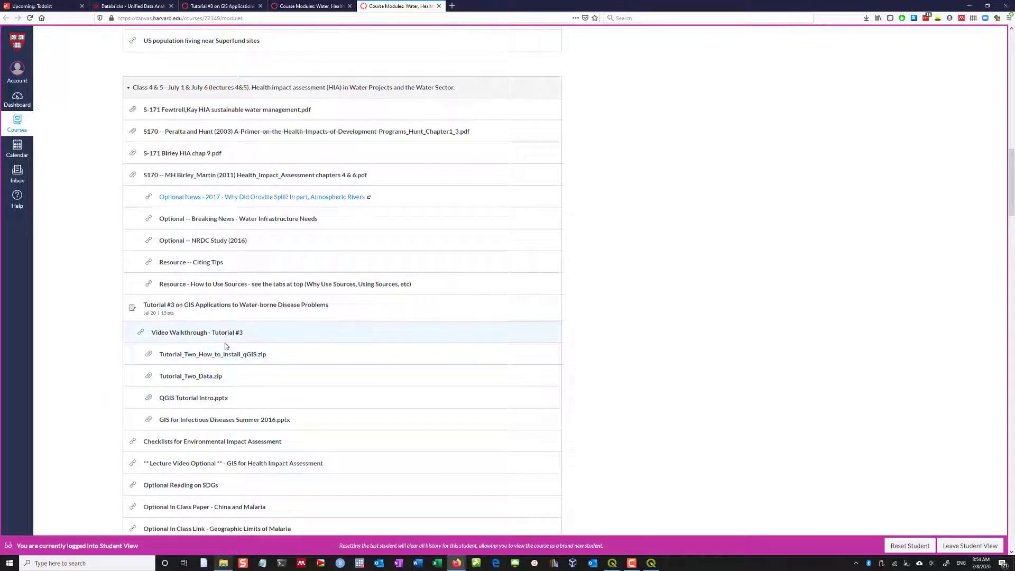
left_click(970, 6)
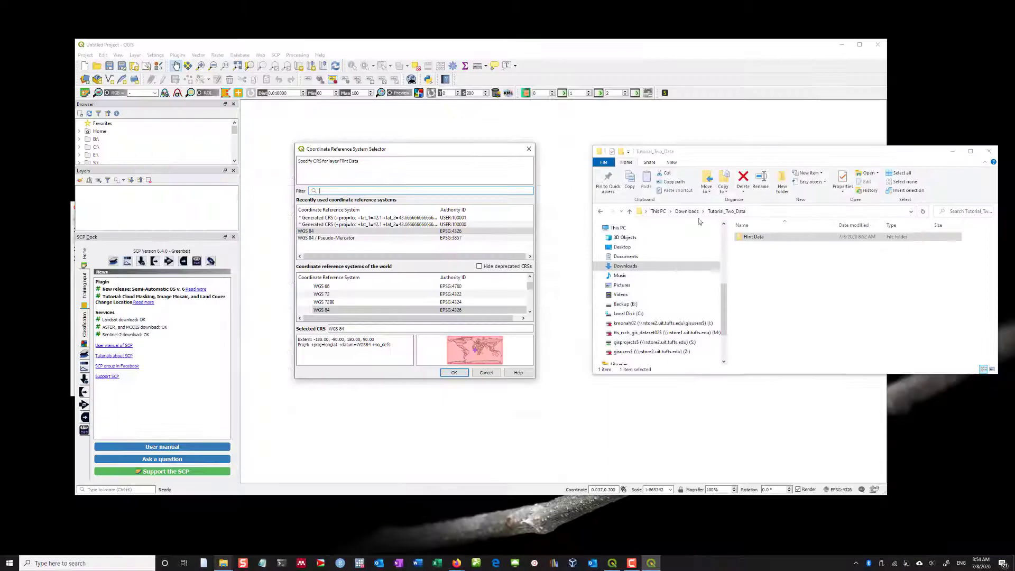
left_click(454, 372)
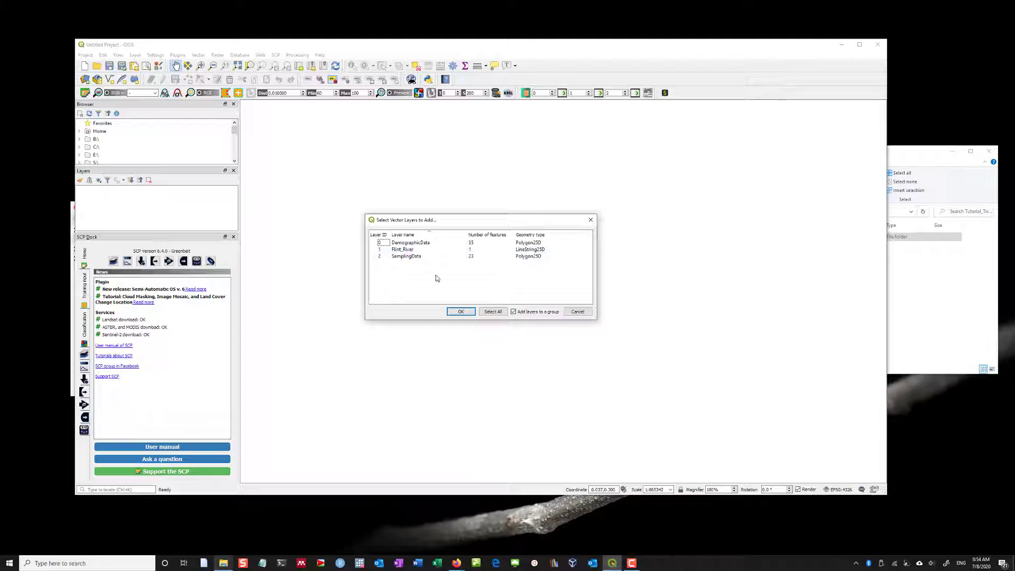
Step: Select the DemographicData, Flint_River and SamplingData layers and add them to the project as a group
left_click(436, 244)
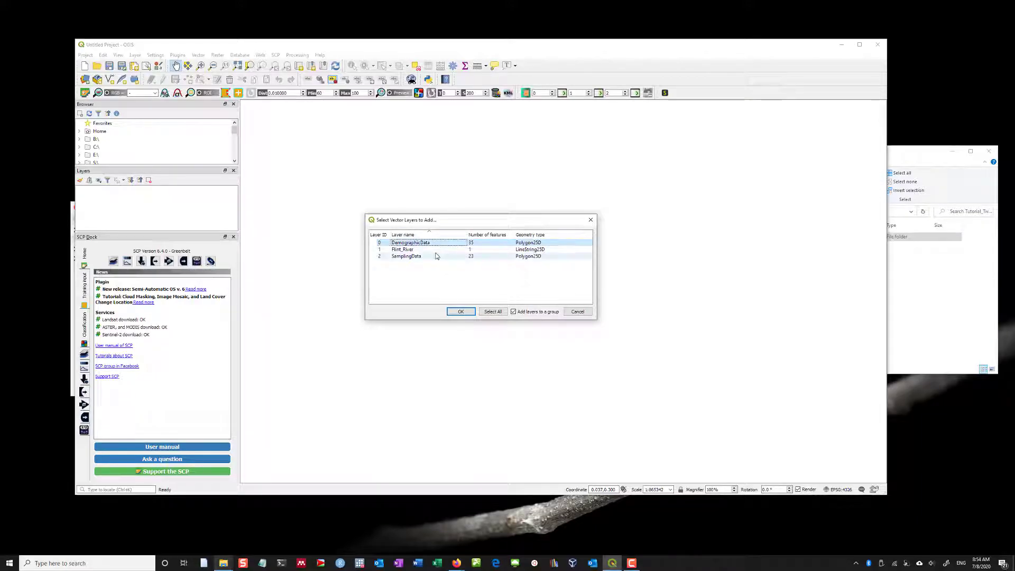
left_click(435, 256, "shift")
left_click(494, 312)
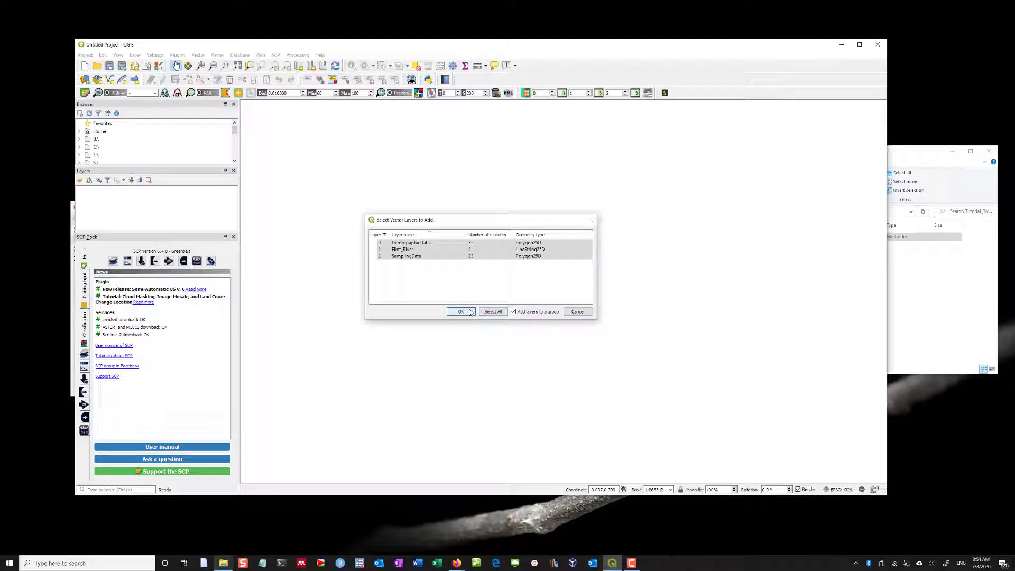
left_click(471, 312)
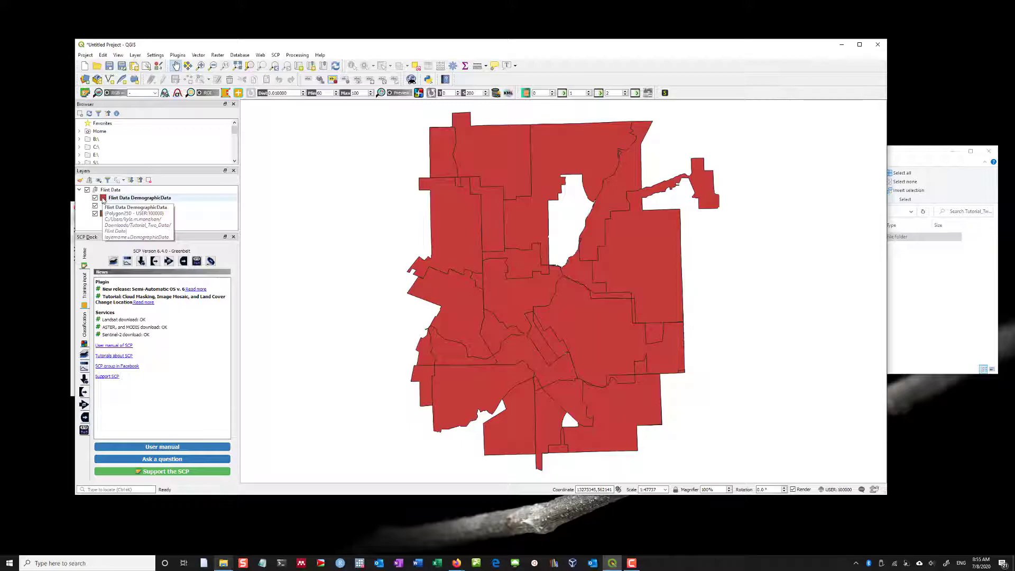
Step: Change the simple fill colour of the DemographicData layer to light grey (#c4c0c0) and apply the new symbology
left_click(105, 200)
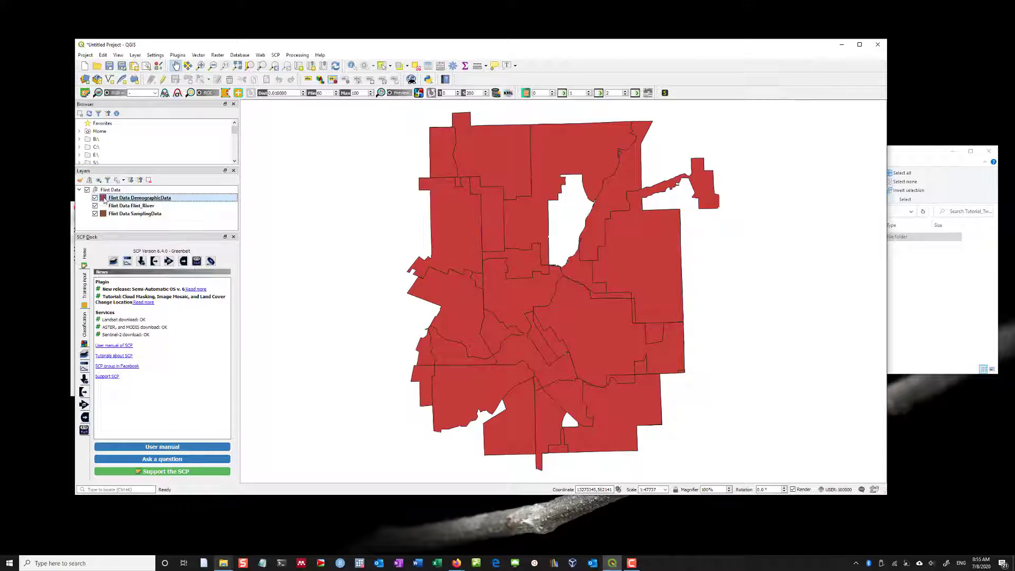
double_click(104, 200)
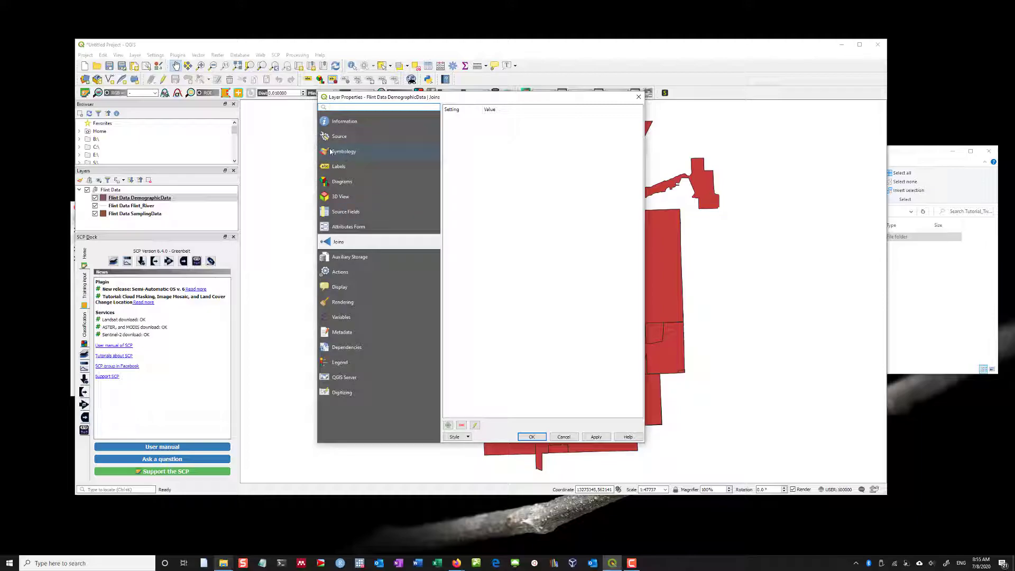
left_click(366, 150)
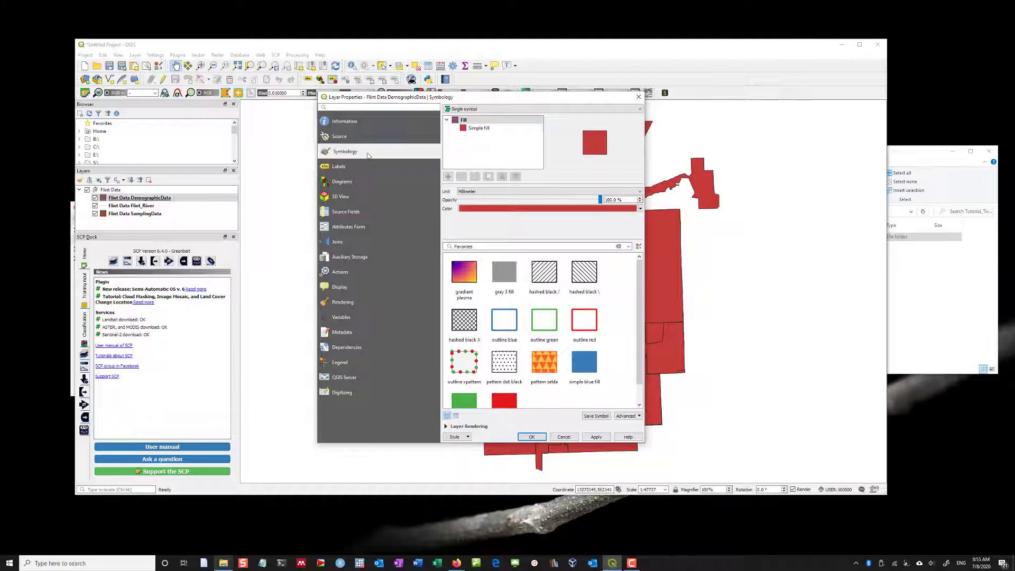
left_click(465, 130)
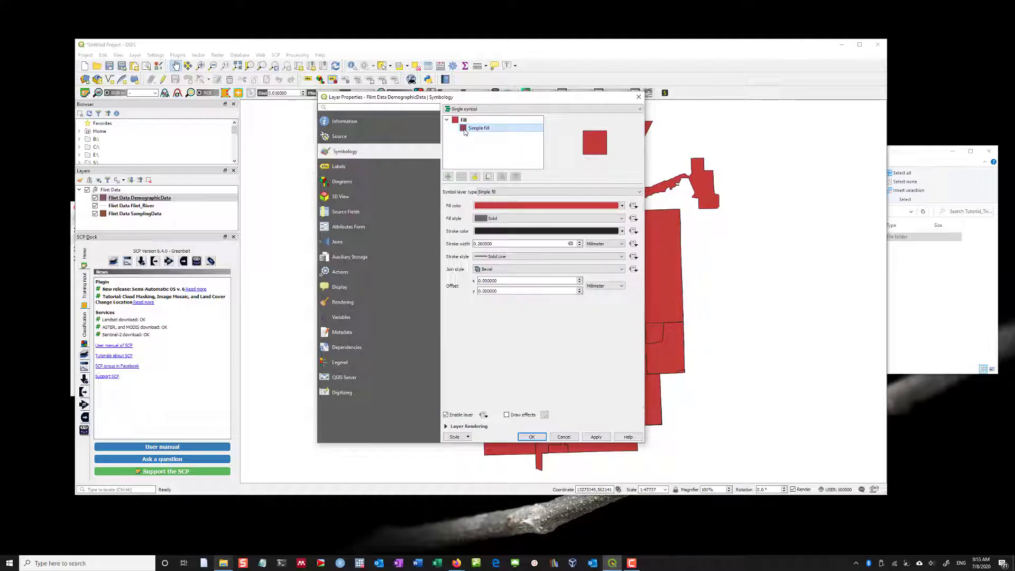
left_click(563, 207)
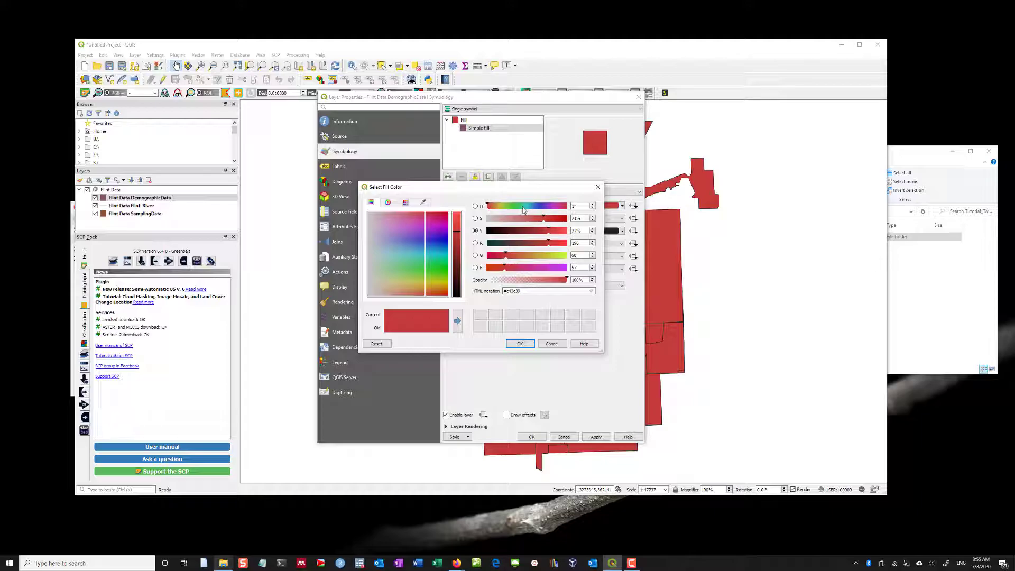
left_click(490, 221)
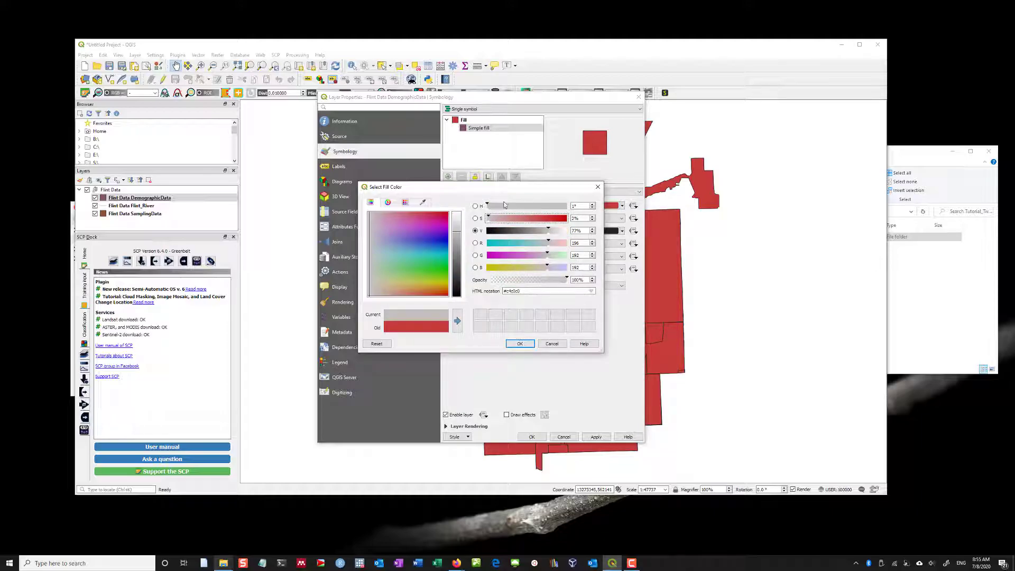
left_click(520, 344)
left_click(596, 437)
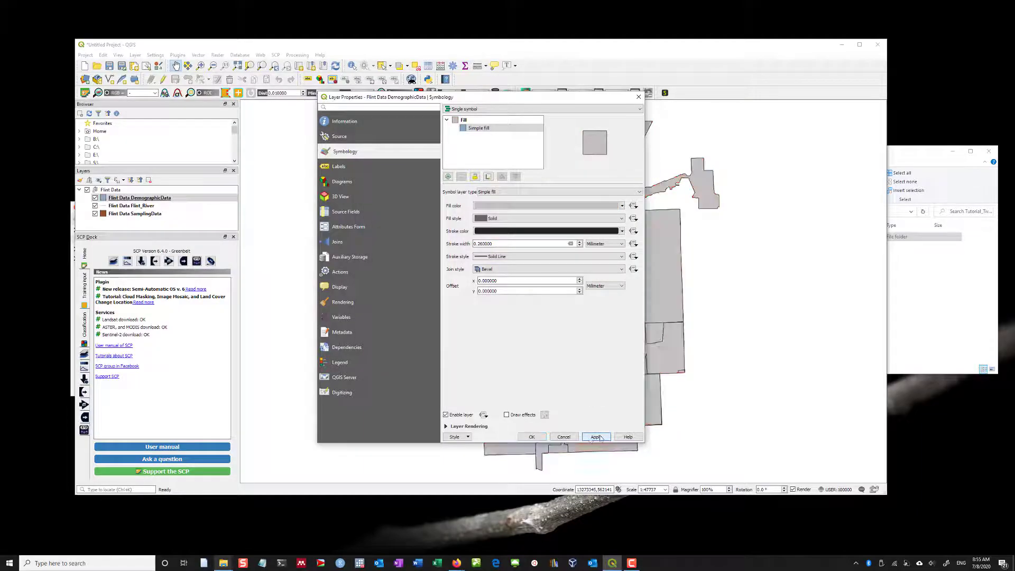
left_click(530, 437)
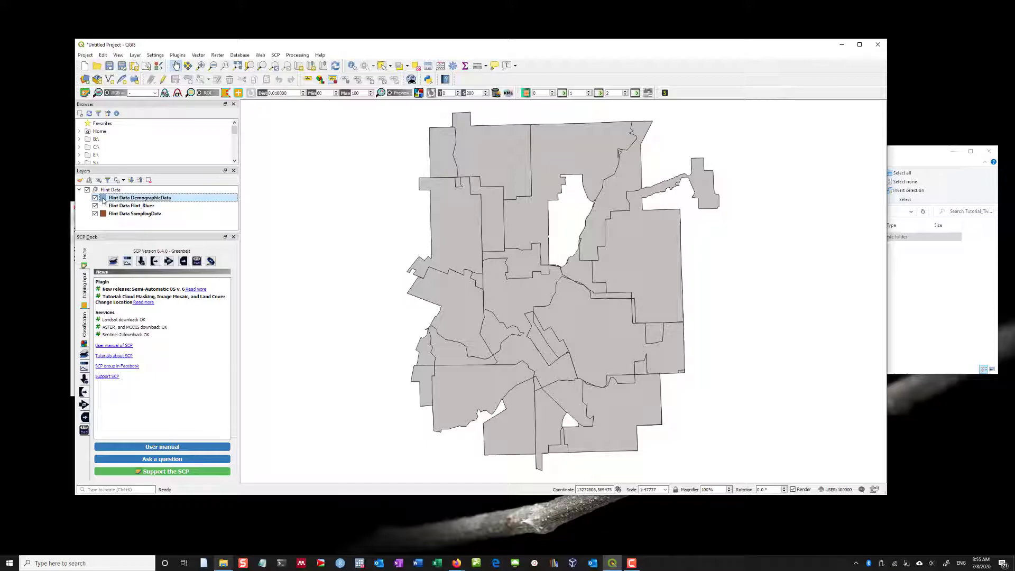
Step: Move the Flint_River layer above DemographicData and change its simple line colour to dark blue (#0f2cbe)
left_click(124, 208)
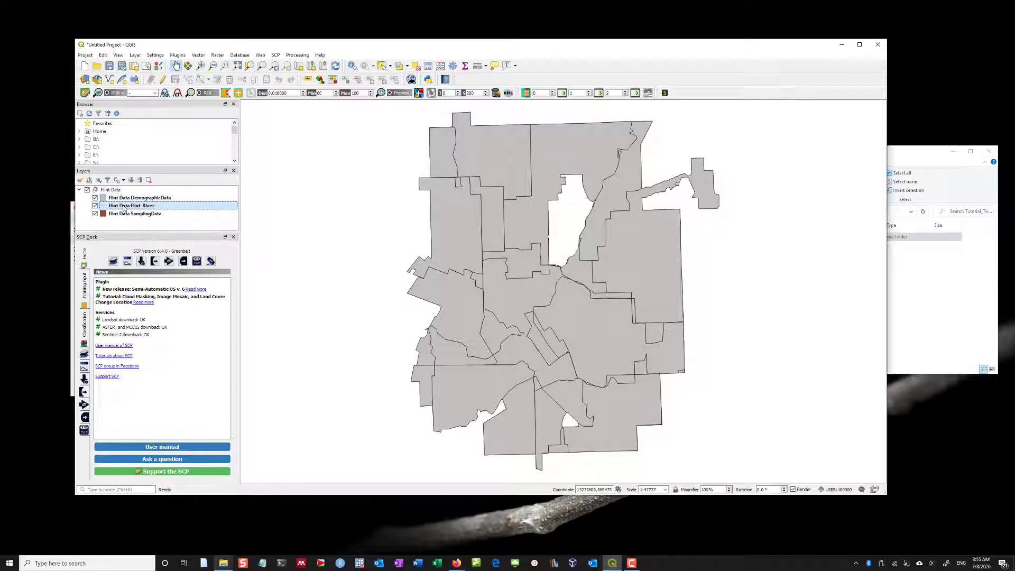
left_click_drag(124, 207, 130, 197)
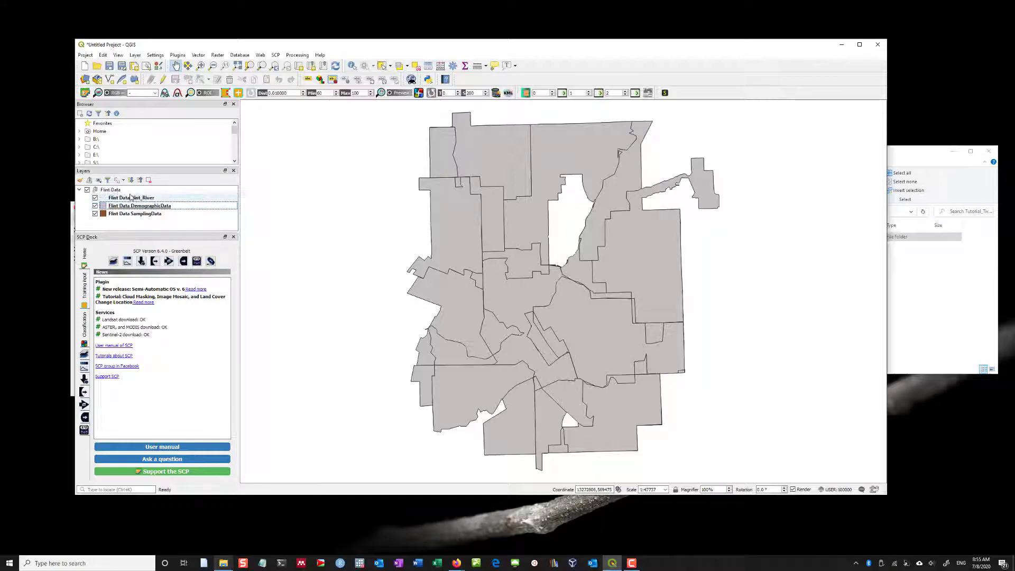
double_click(103, 199)
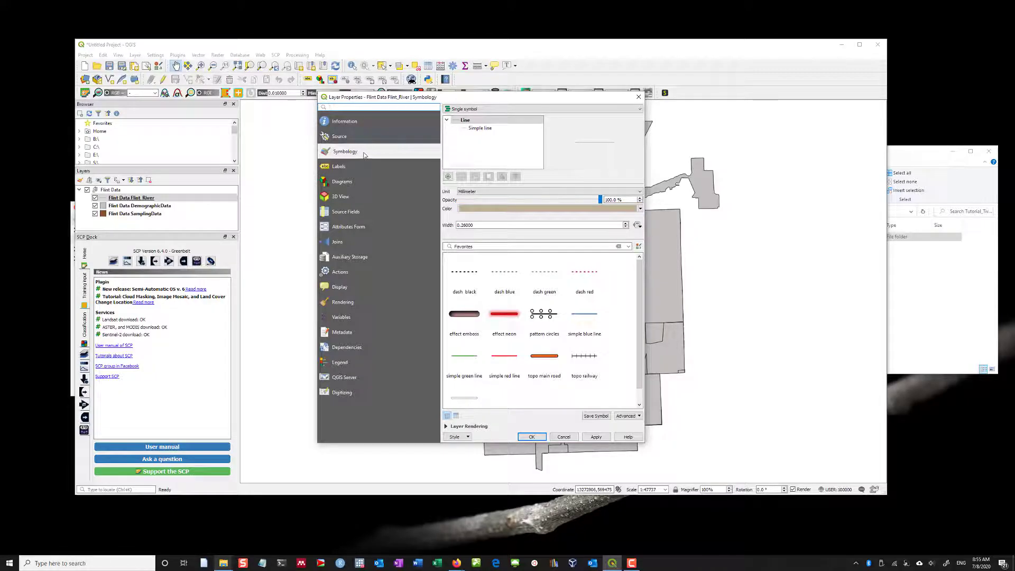
left_click(479, 129)
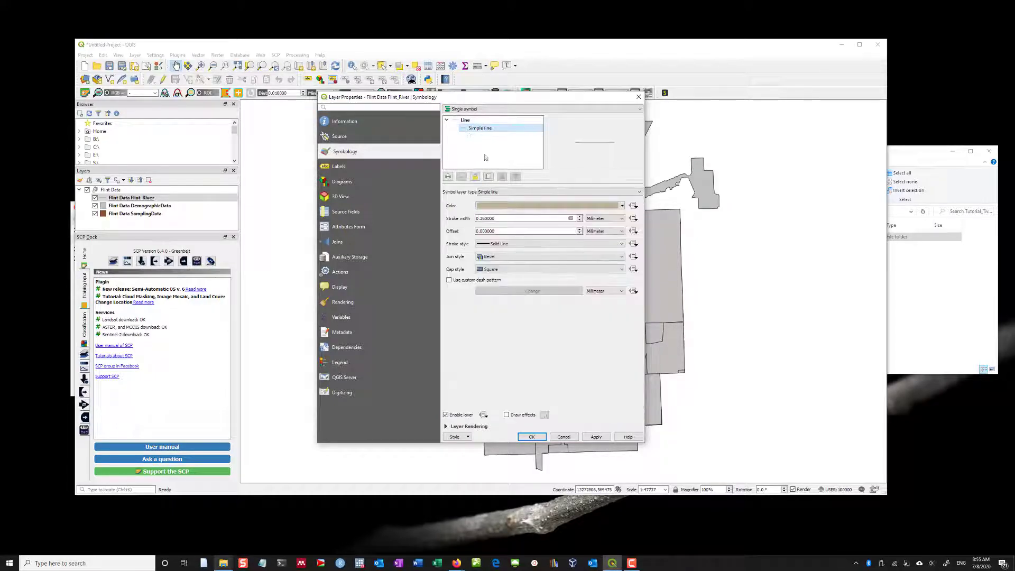
left_click(514, 206)
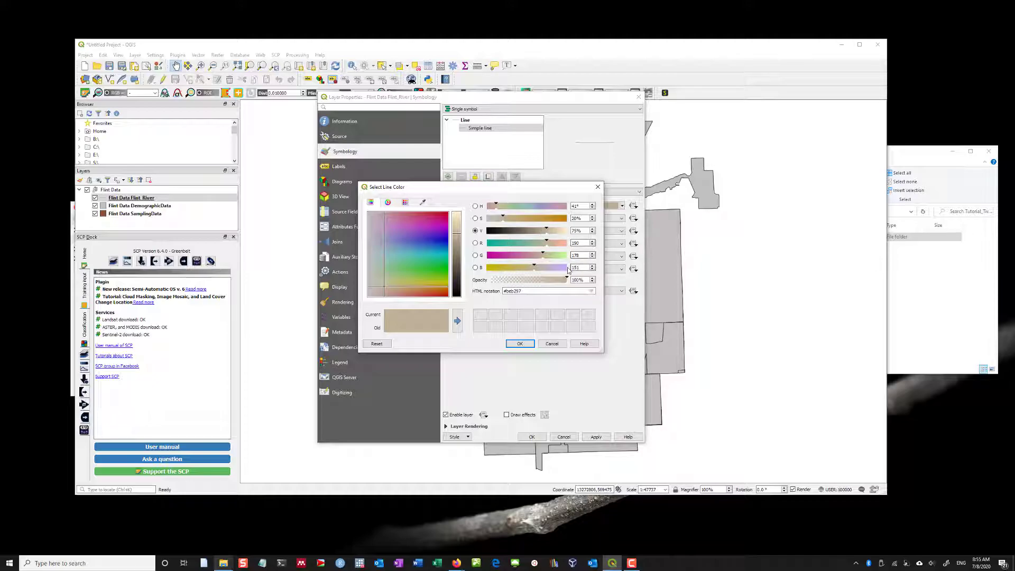
left_click(442, 242)
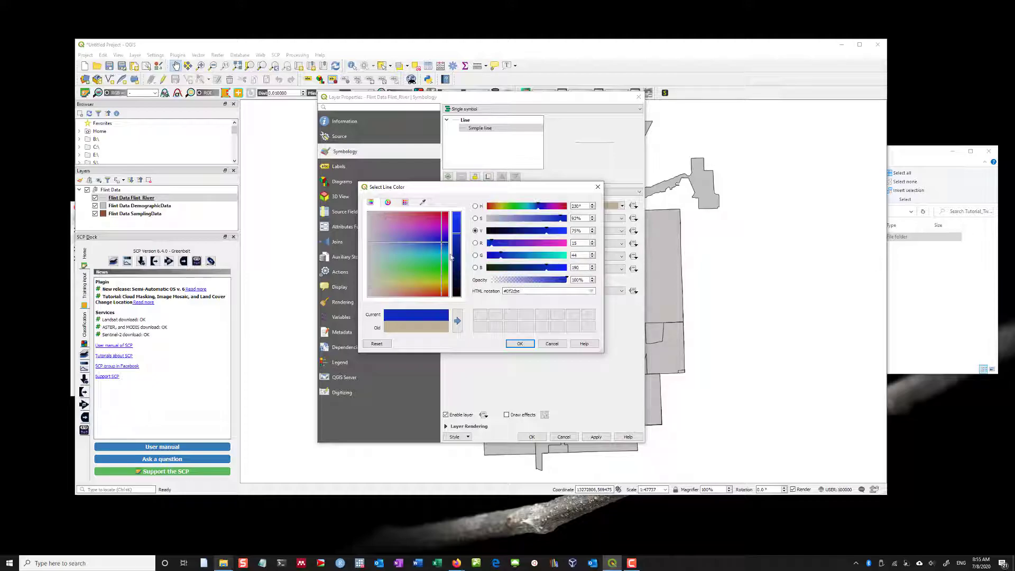
left_click(520, 345)
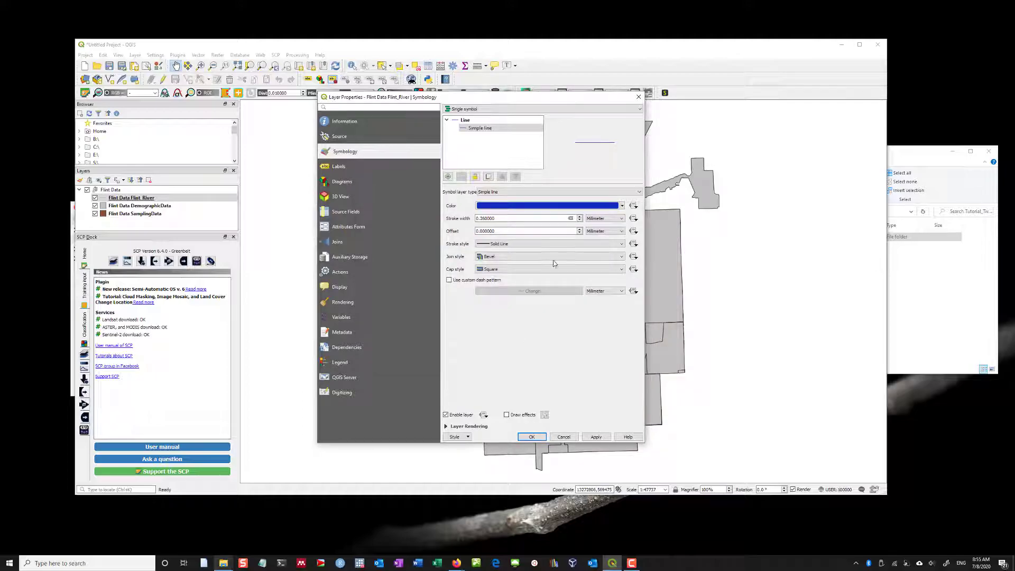
Step: Set the Flint_River line's stroke width to 0.86 mm and apply the symbology to the map
left_click(580, 216)
left_click(580, 216)
left_click(580, 216)
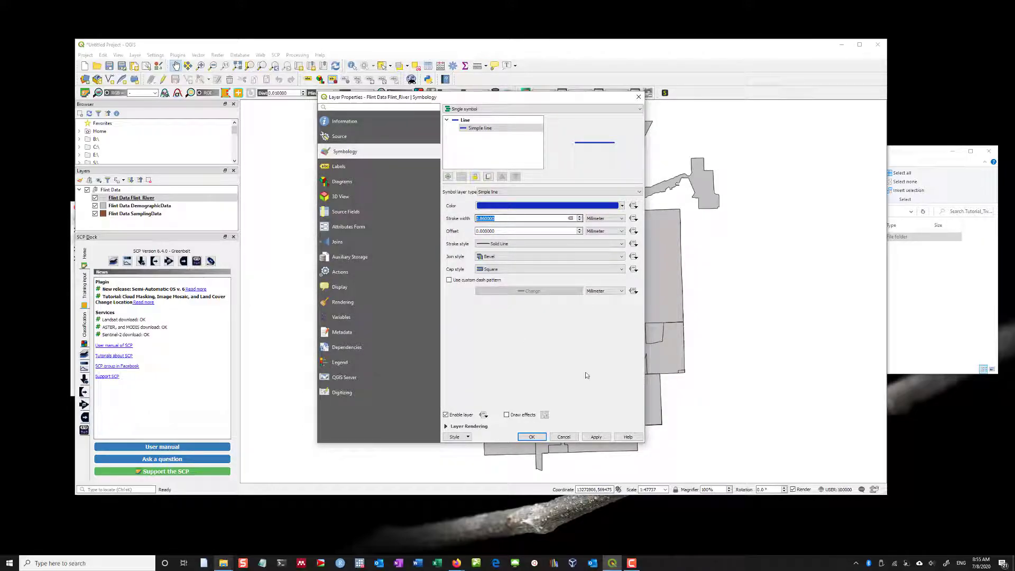
left_click(596, 436)
left_click_drag(497, 103, 329, 107)
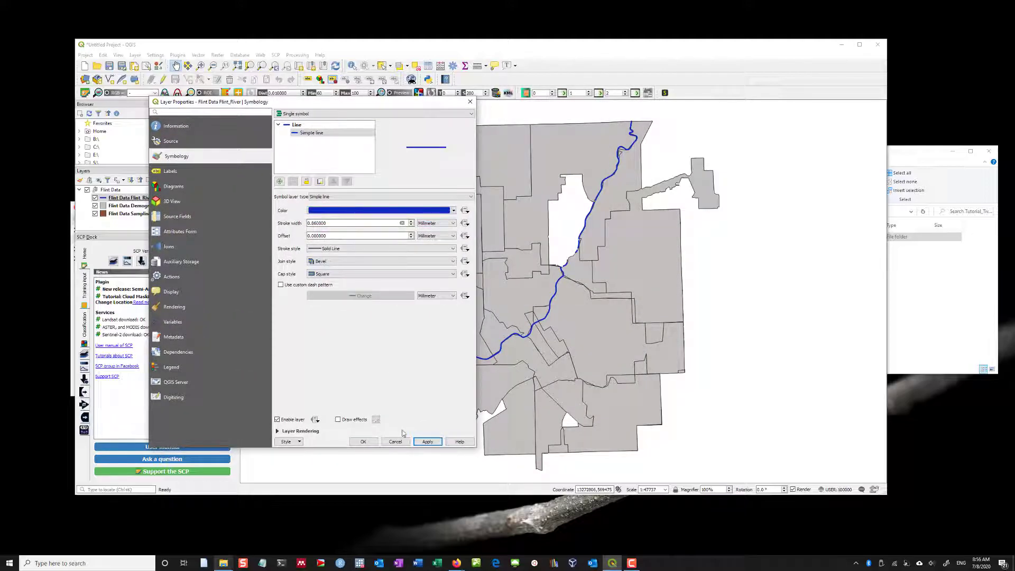
left_click(363, 442)
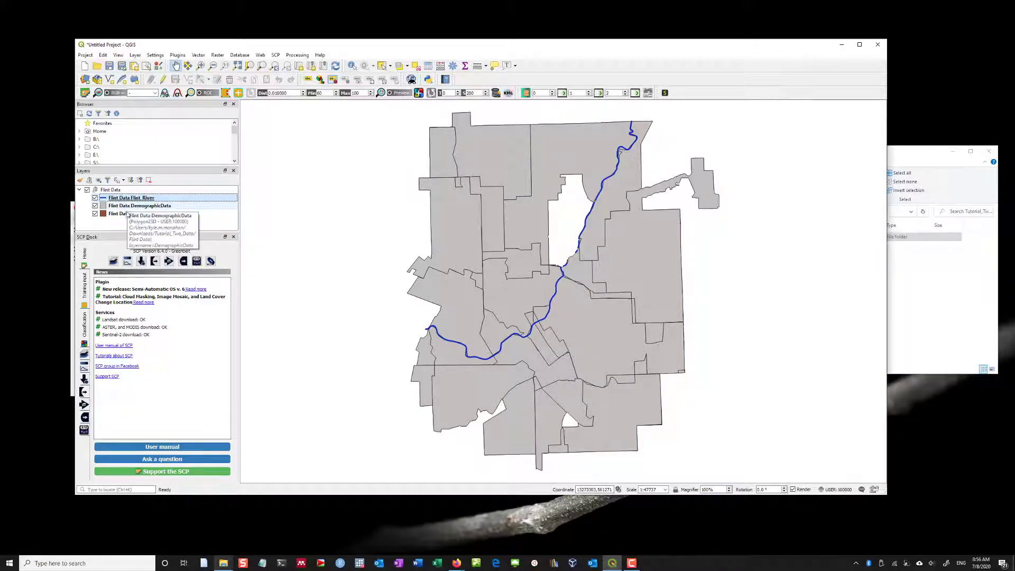
Step: Move the SamplingData layer between Flint_River and DemographicData in the layer order
left_click(126, 214)
left_click_drag(127, 215, 152, 206)
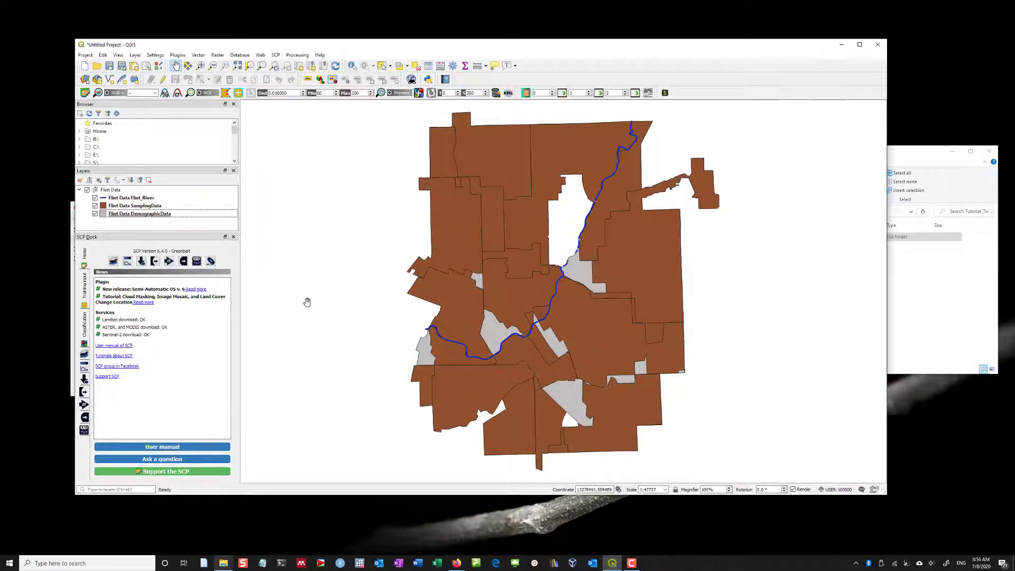
right_click(143, 207)
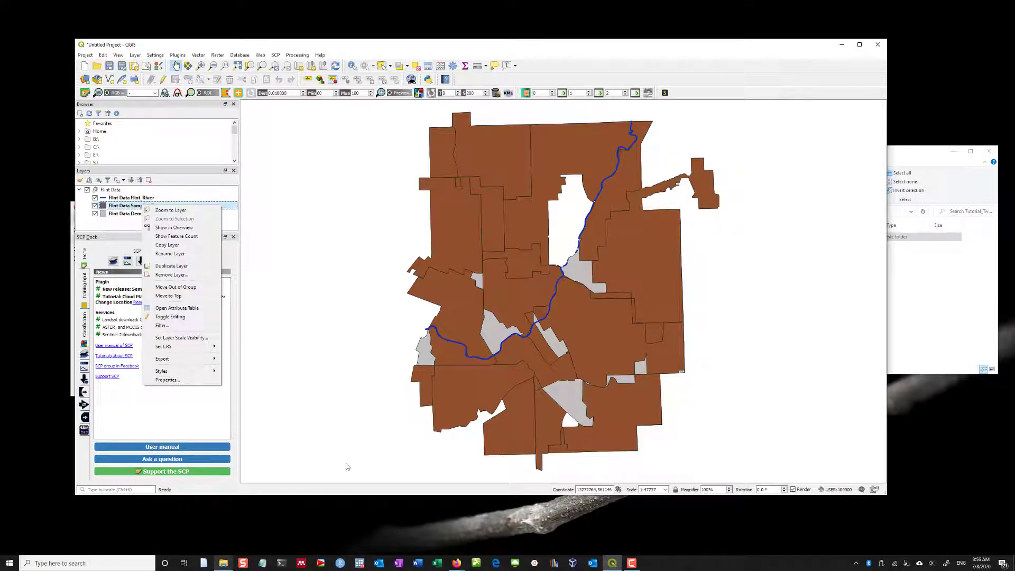
left_click(193, 427)
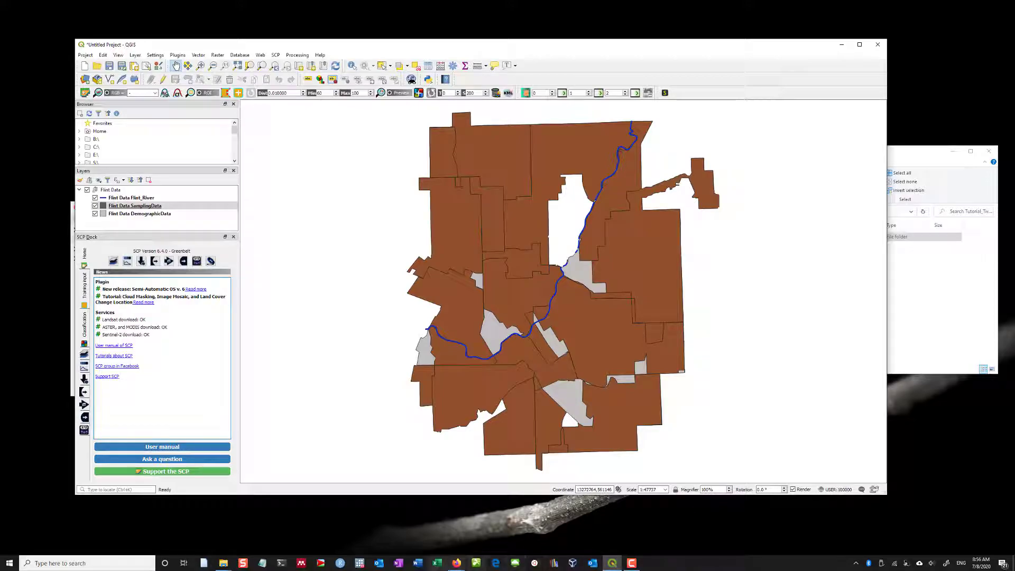
Step: Switch to the browser's Tutorial #3 assignment page and review the assignment questions, comparing them with the Flint map in QGIS
left_click(458, 566)
left_click(416, 529)
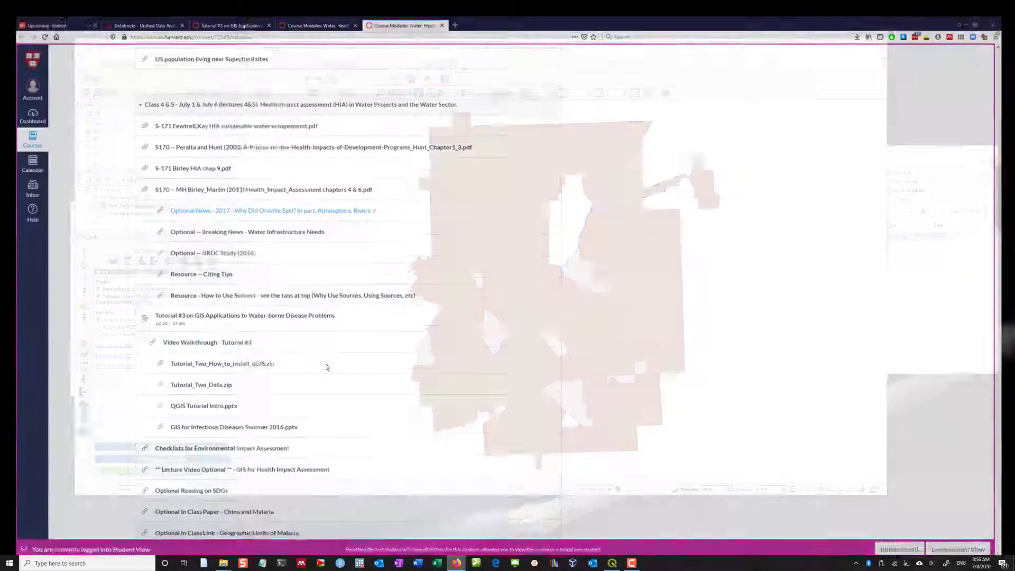
left_click(298, 4)
left_click(233, 6)
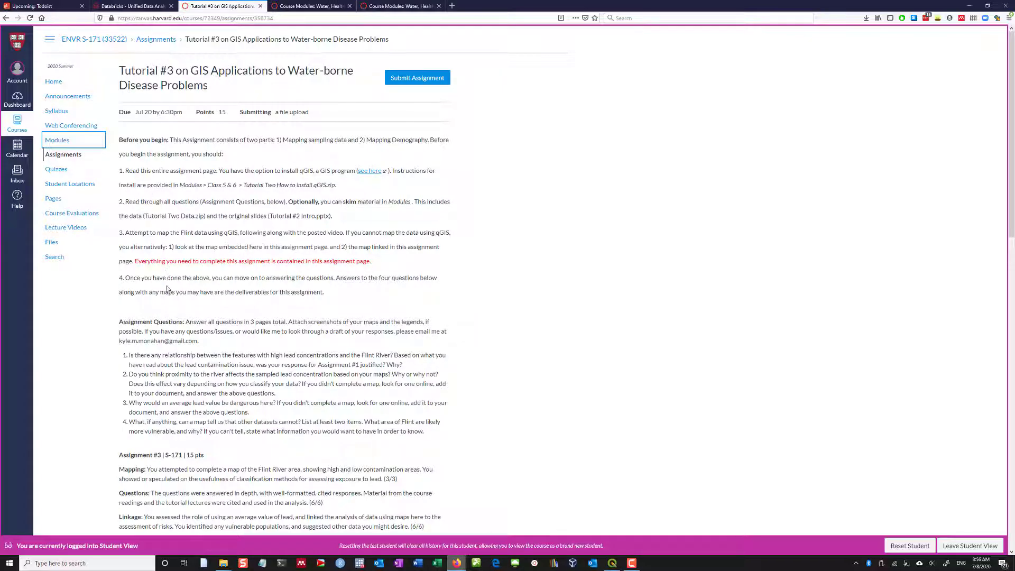
scroll(143, 326, "down", 1)
left_click_drag(134, 316, 273, 324)
left_click(250, 322)
double_click(249, 316)
left_click(256, 318)
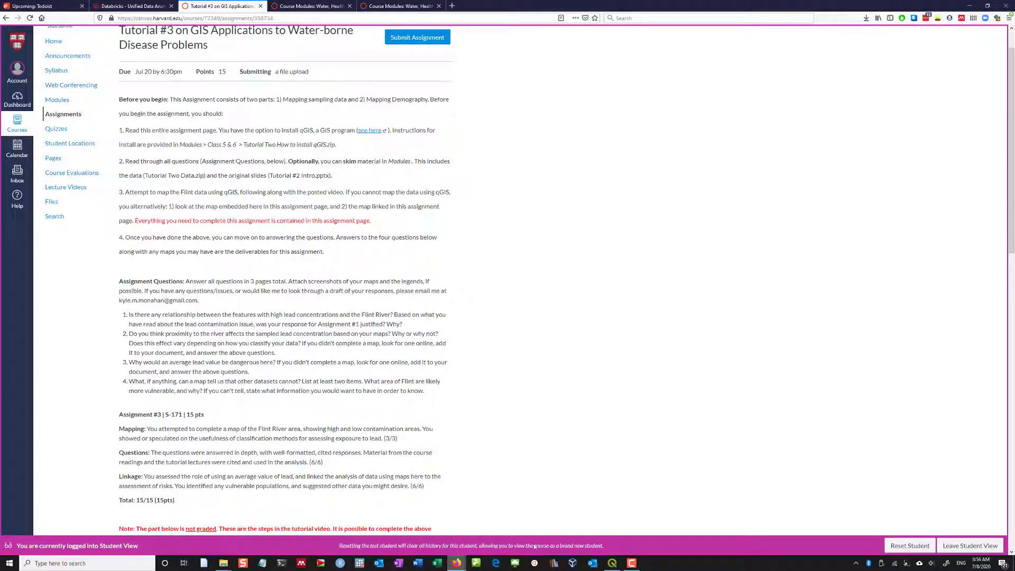
left_click(613, 523)
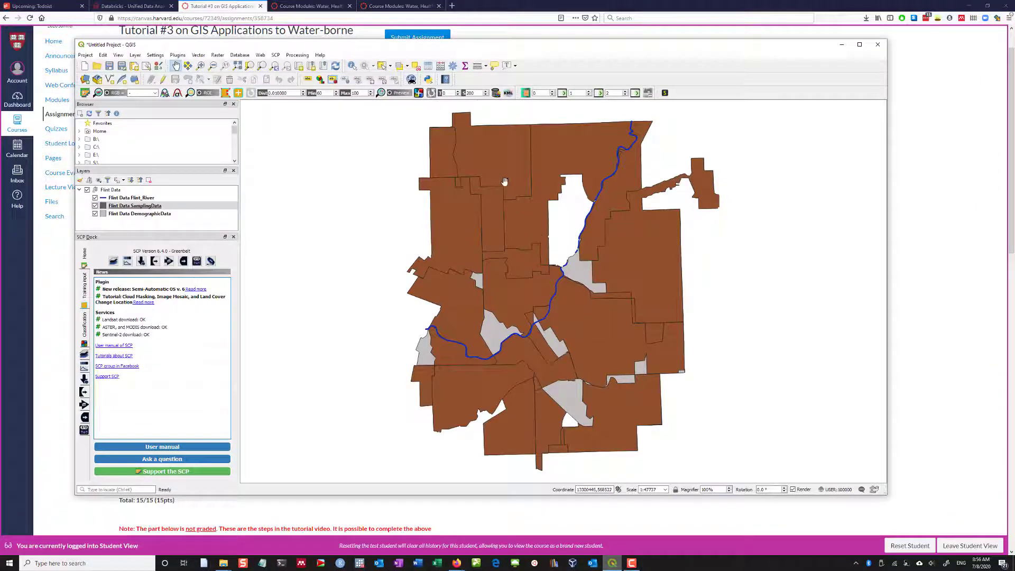
left_click(44, 365)
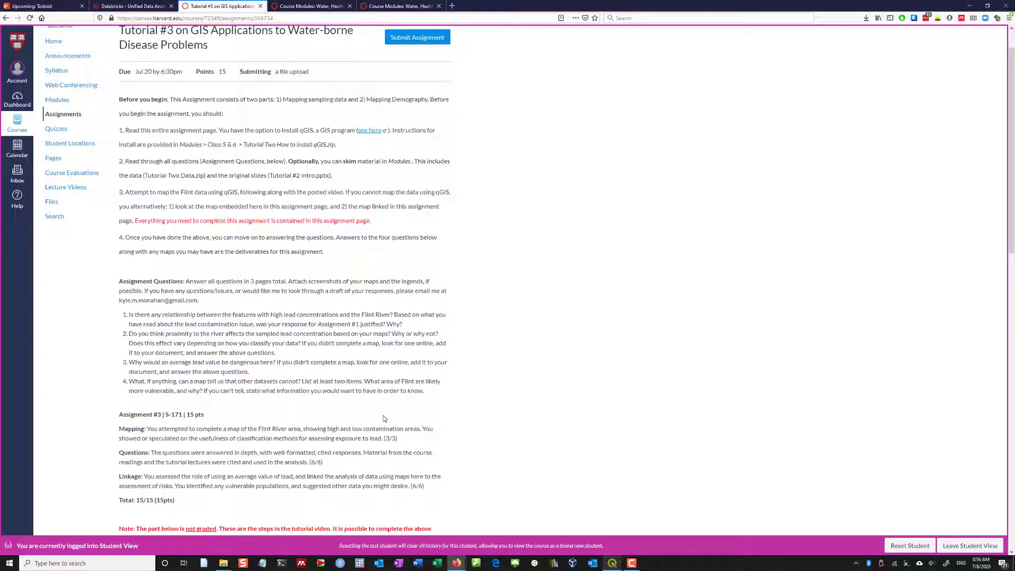
Step: Return to QGIS and change the SamplingData layer's symbology from Single symbol to Graduated
left_click(613, 563)
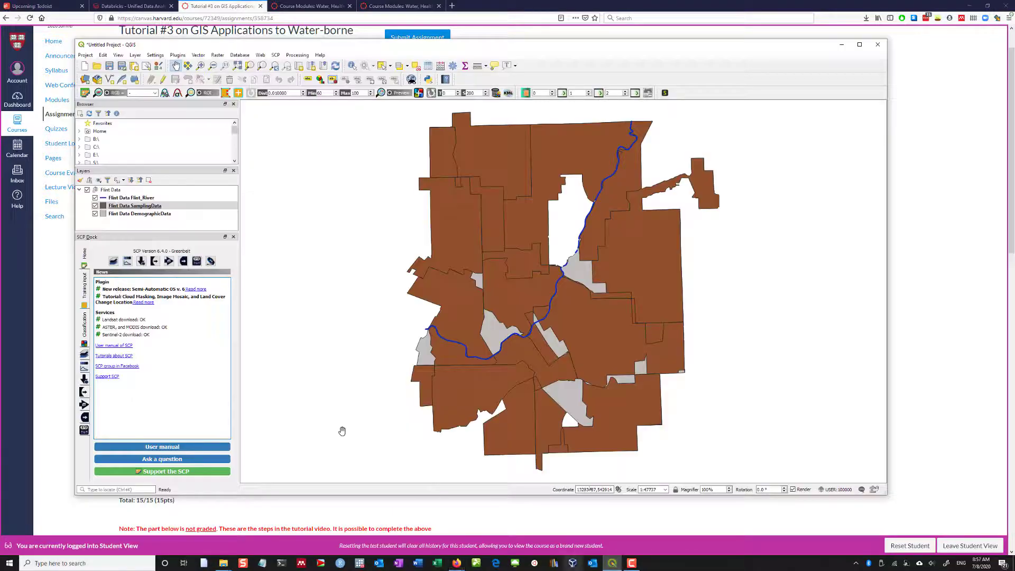
double_click(156, 206)
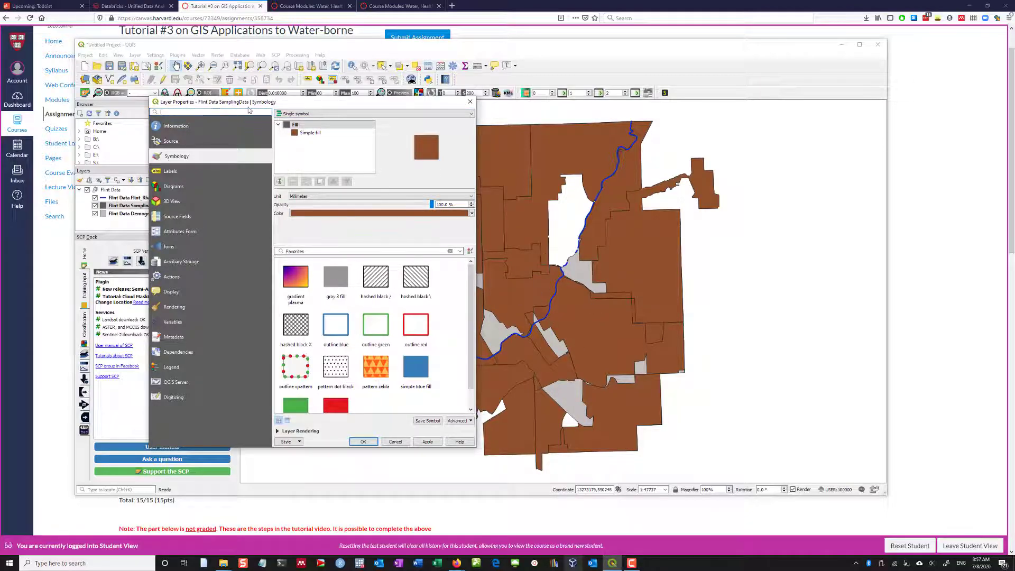
key("Escape")
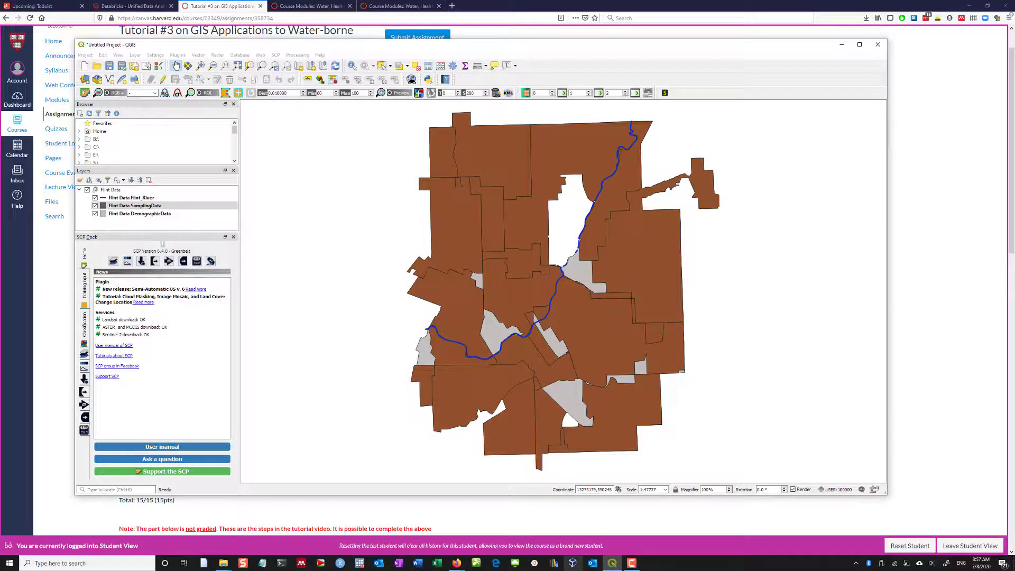
double_click(141, 208)
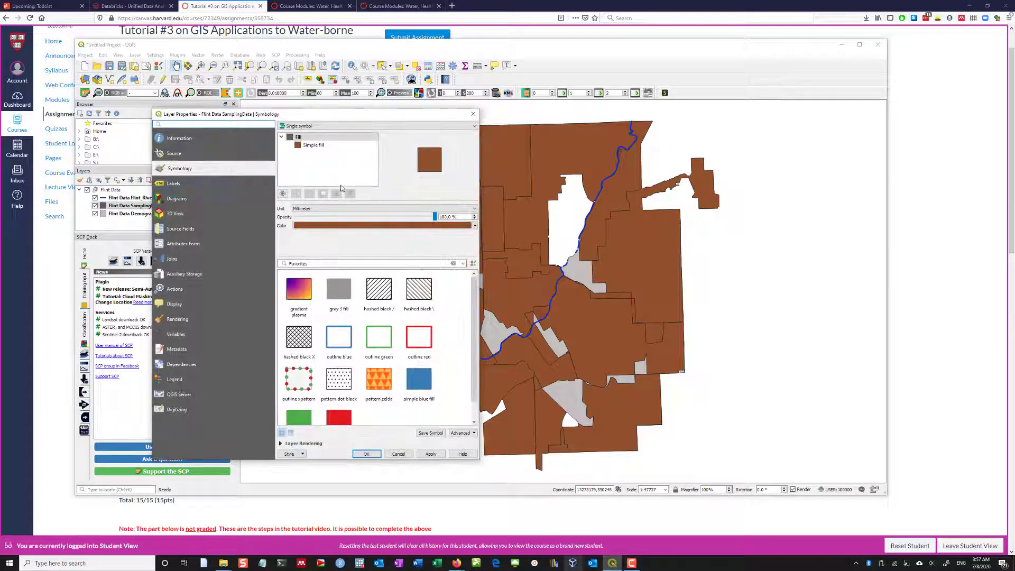
left_click(373, 126)
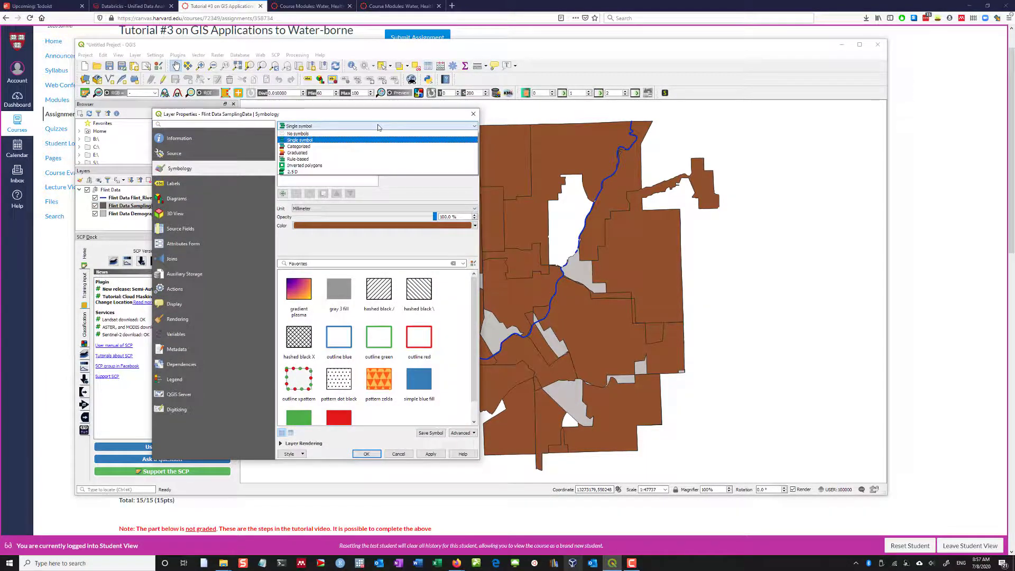
left_click(363, 153)
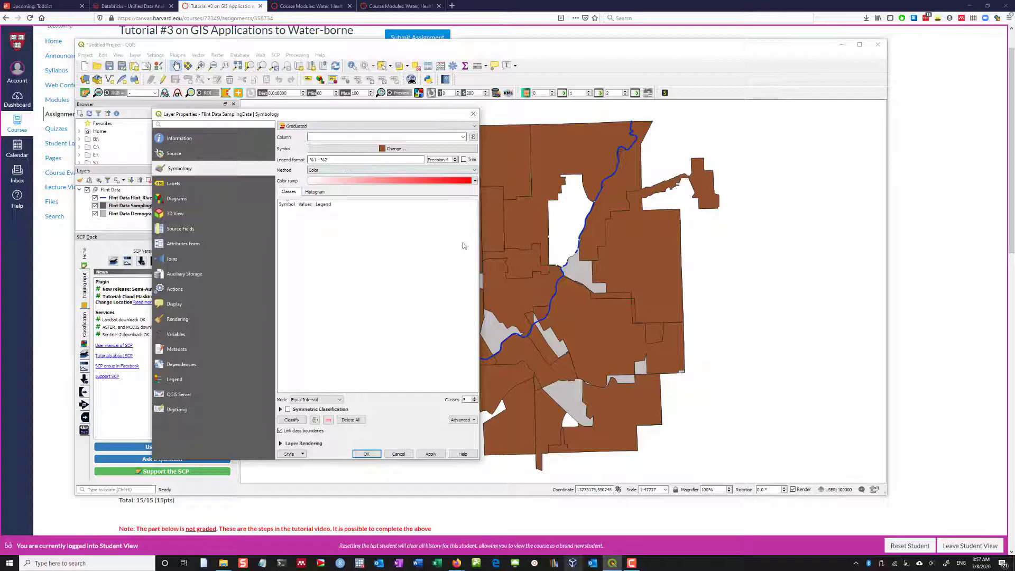
Step: Classify the SamplingData layer by the Draw1 column in five Equal Interval classes and apply it to the map
left_click(462, 137)
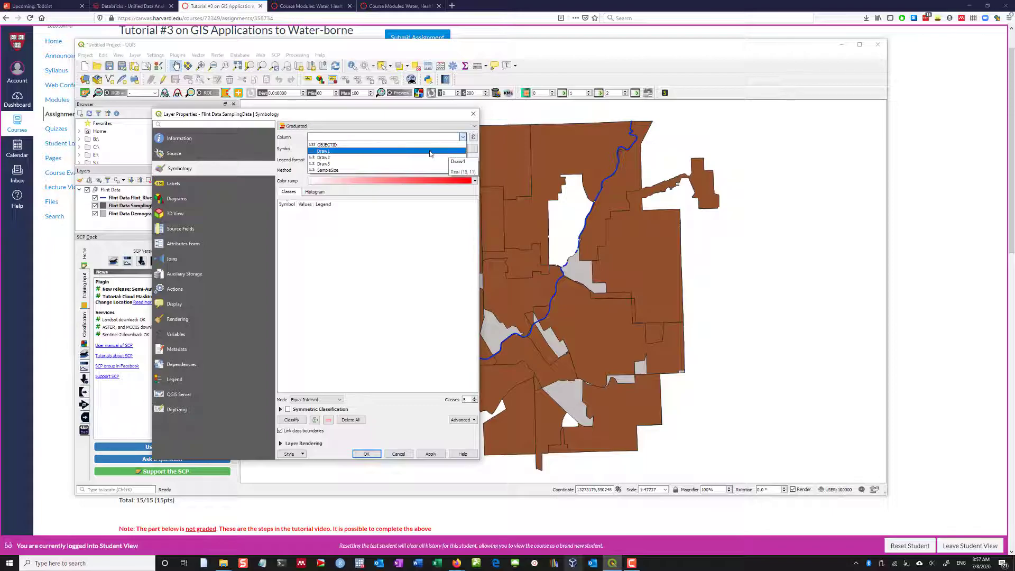
left_click(430, 152)
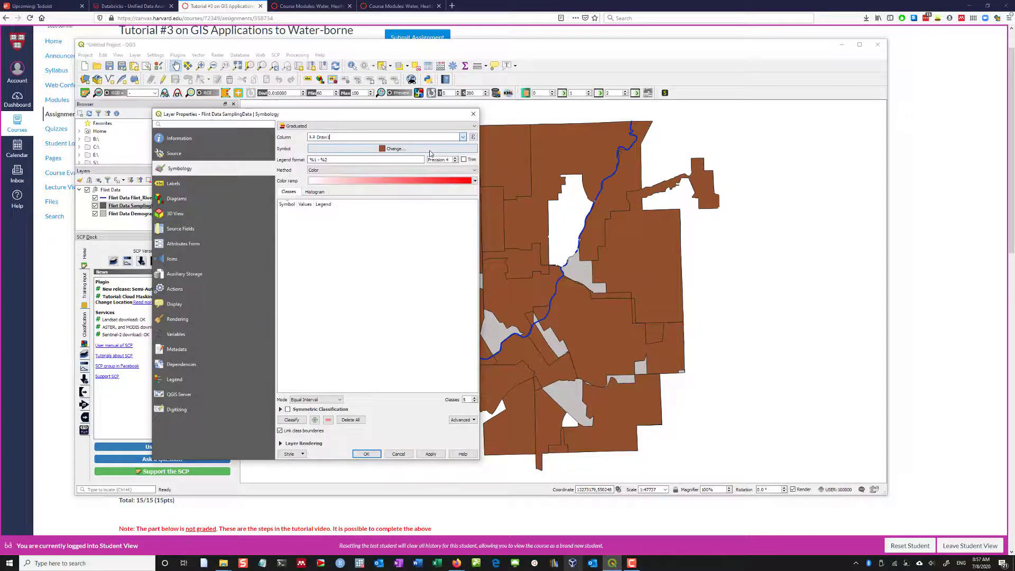
left_click(292, 420)
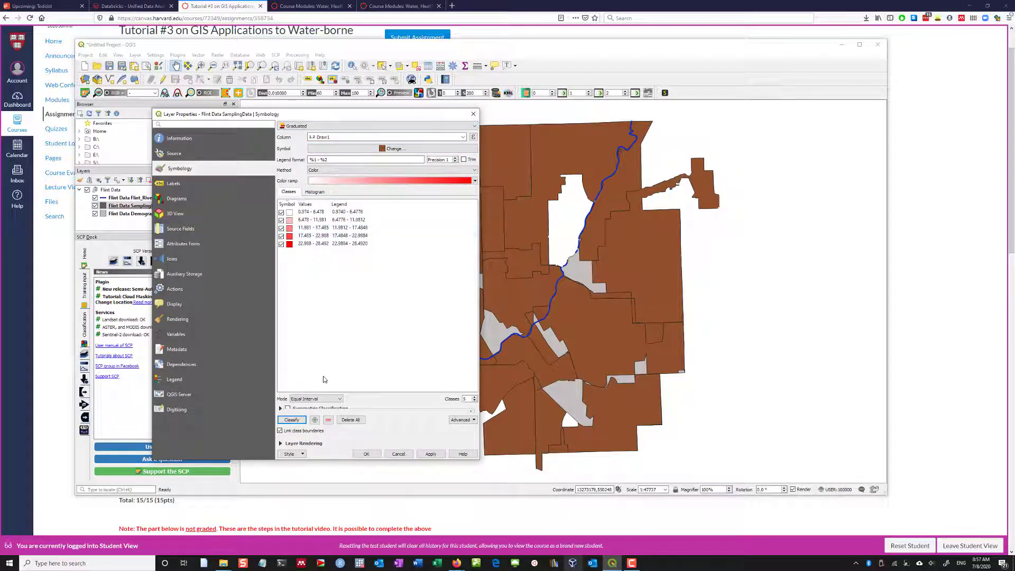
left_click(321, 399)
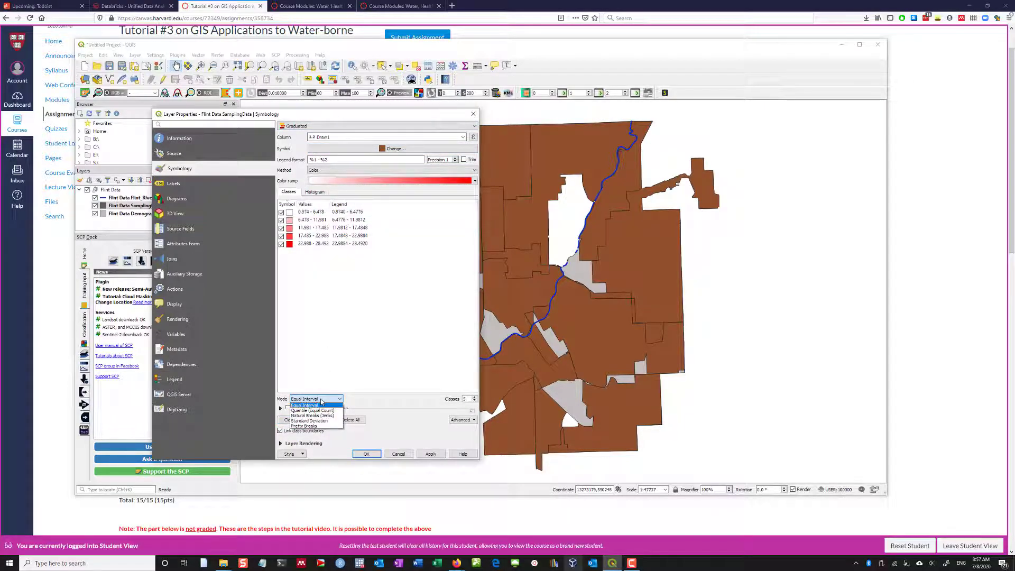
left_click(338, 382)
left_click(432, 454)
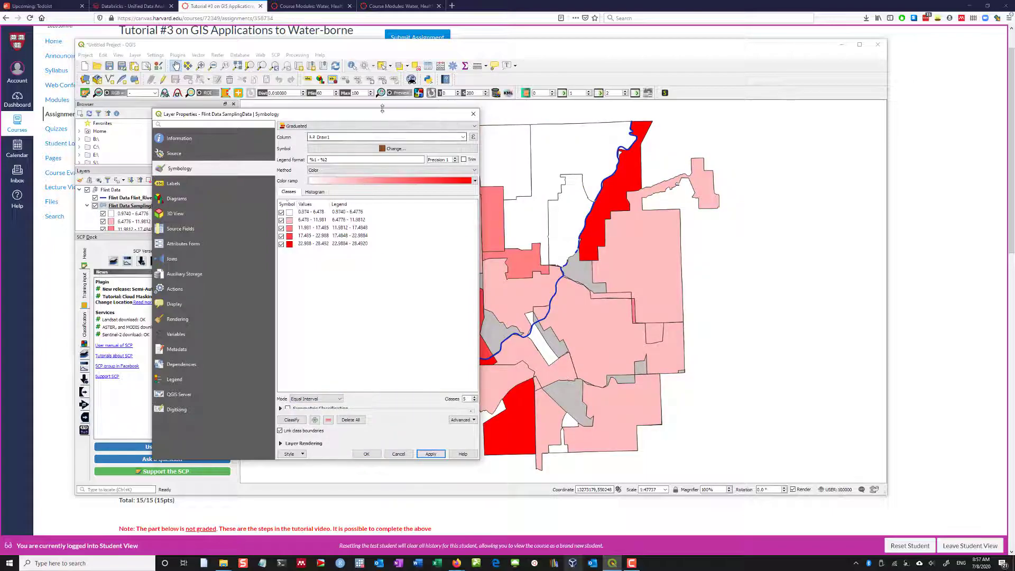
Step: Switch to the browser's assignment page and read the Part 1: Mapping Sampling Data steps on copying the layer and comparing classification methods
key("alt+Tab")
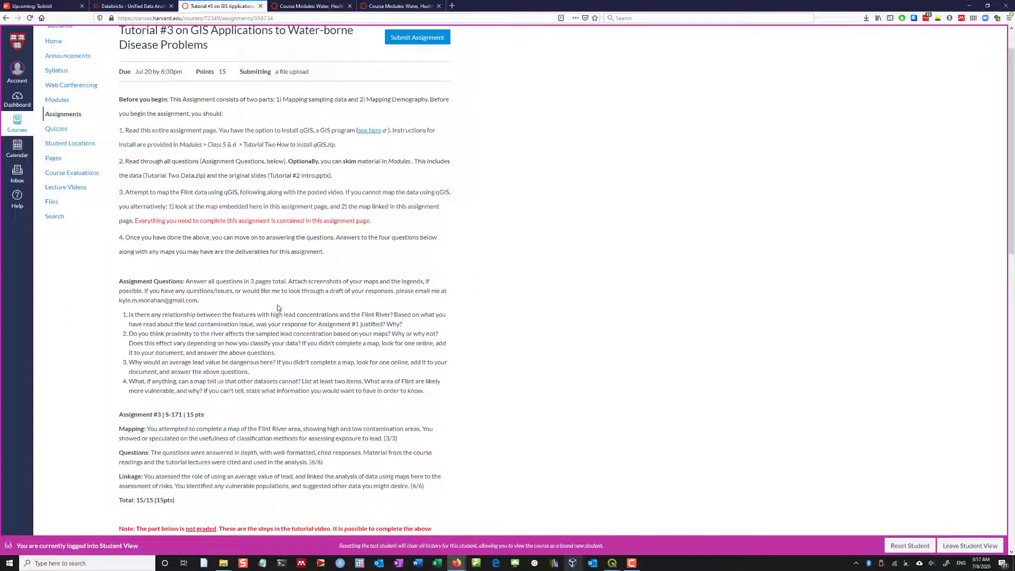
scroll(277, 308, "down", 3)
left_click(286, 375)
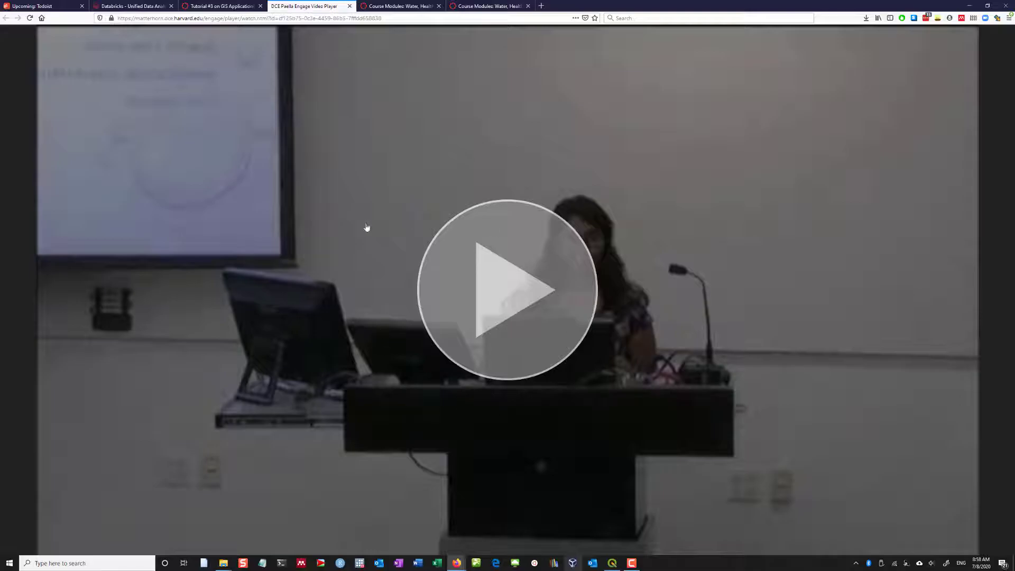
left_click(349, 6)
scroll(313, 423, "down", 1)
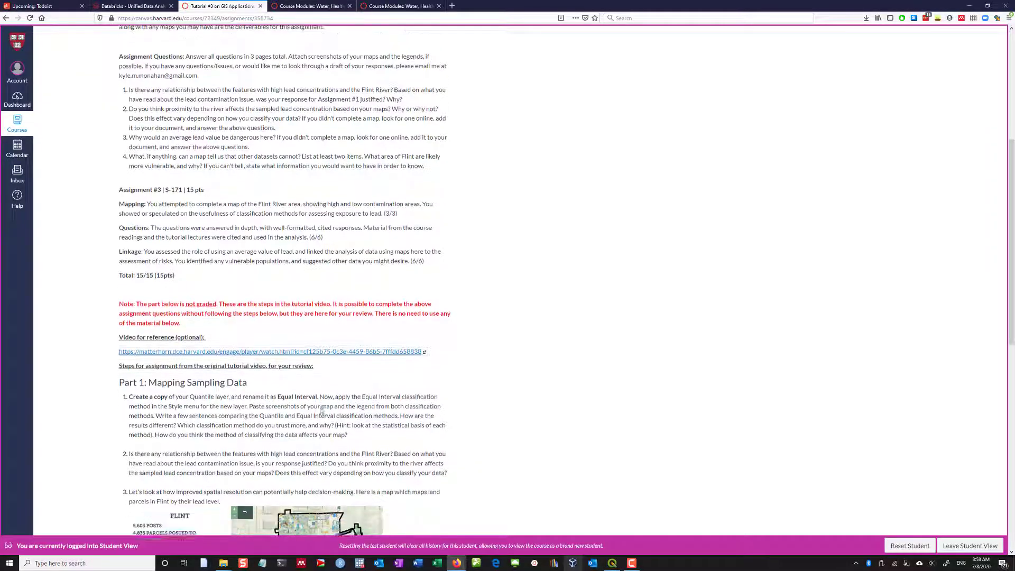
scroll(178, 390, "down", 1)
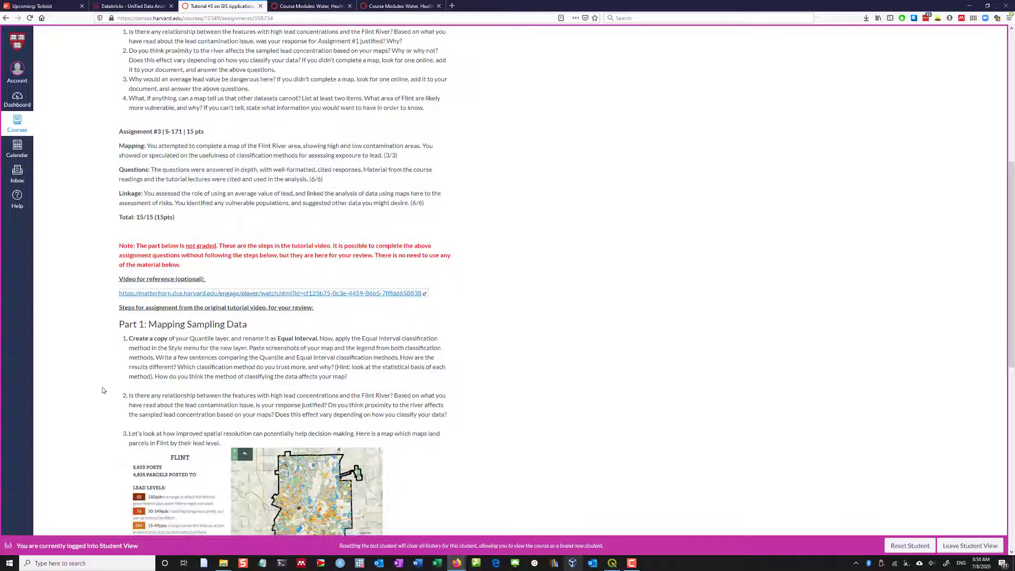
left_click_drag(131, 338, 244, 341)
left_click(219, 347)
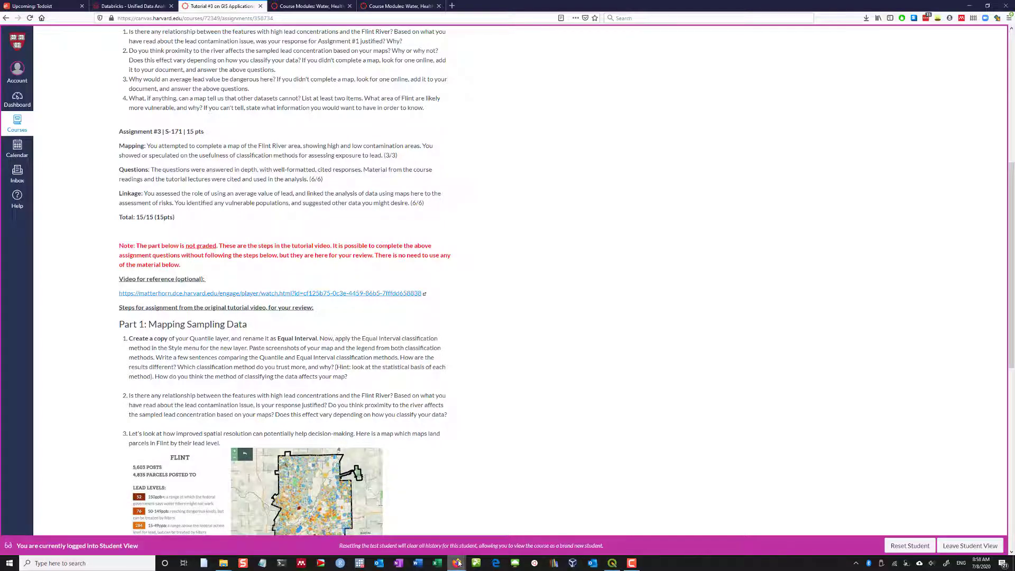
left_click(440, 524)
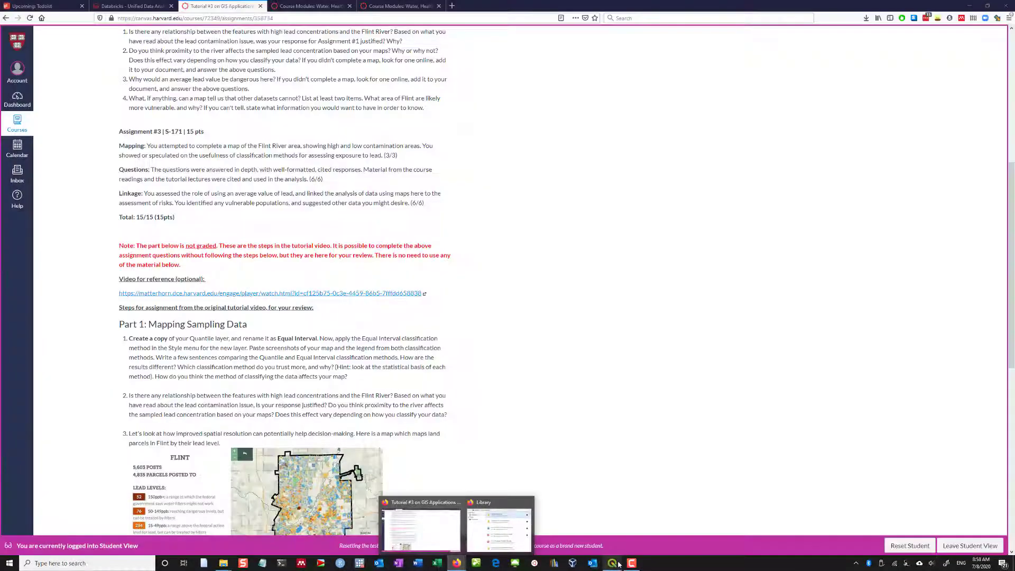
Step: Return to QGIS, accept the SamplingData symbology and duplicate the SamplingData layer
left_click(619, 564)
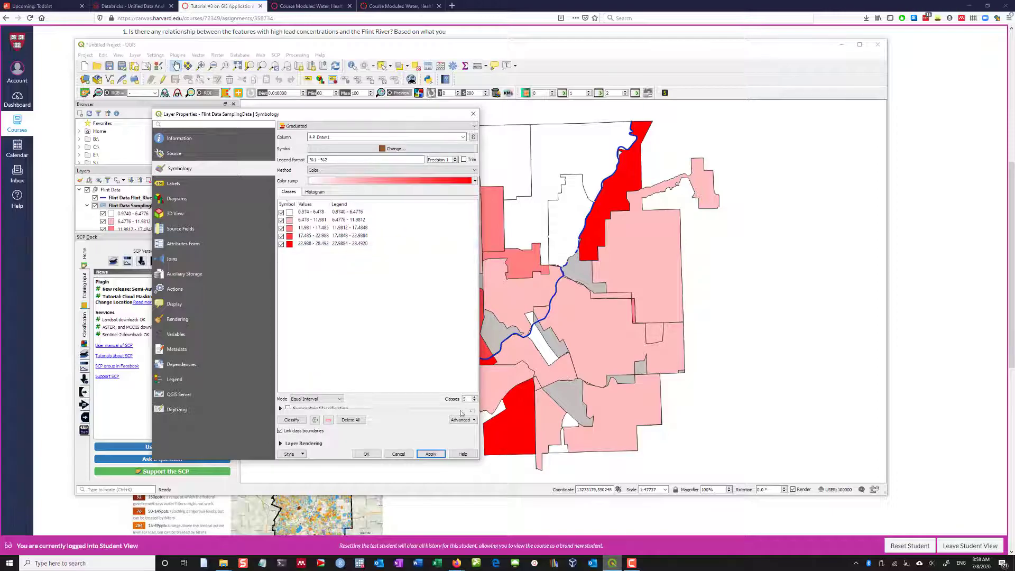
left_click(373, 457)
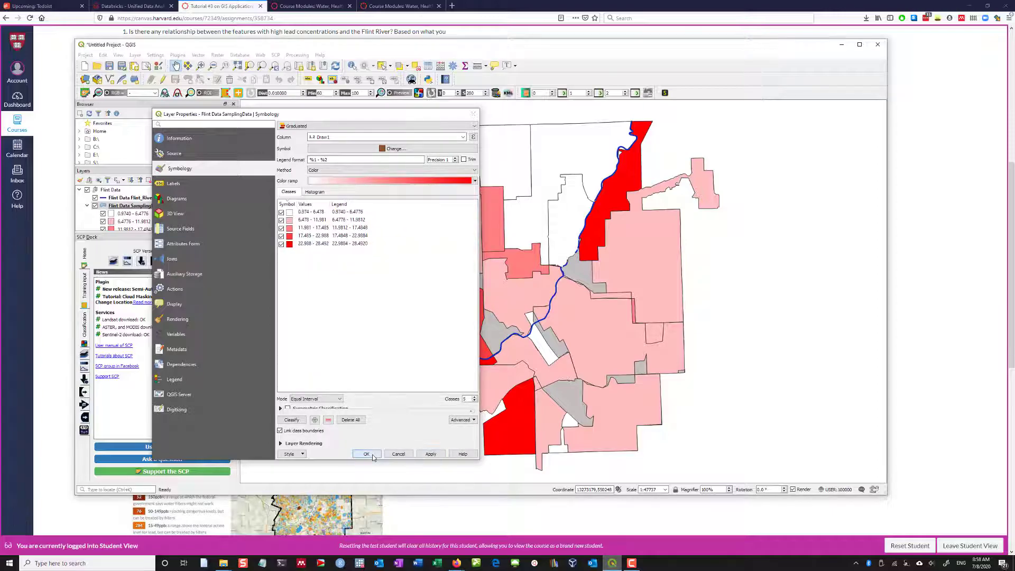
right_click(136, 208)
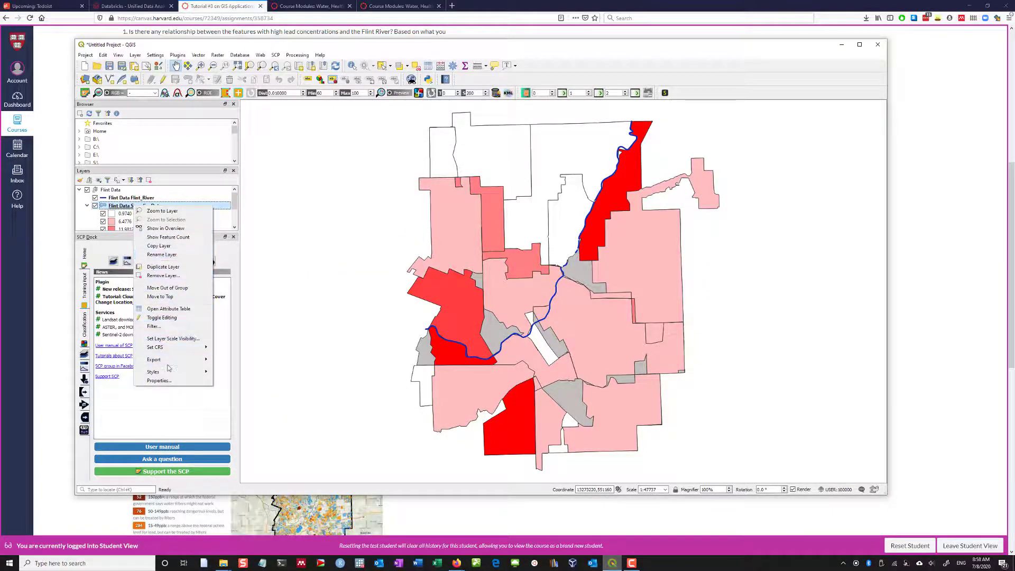
left_click(174, 266)
scroll(166, 209, "down", 1)
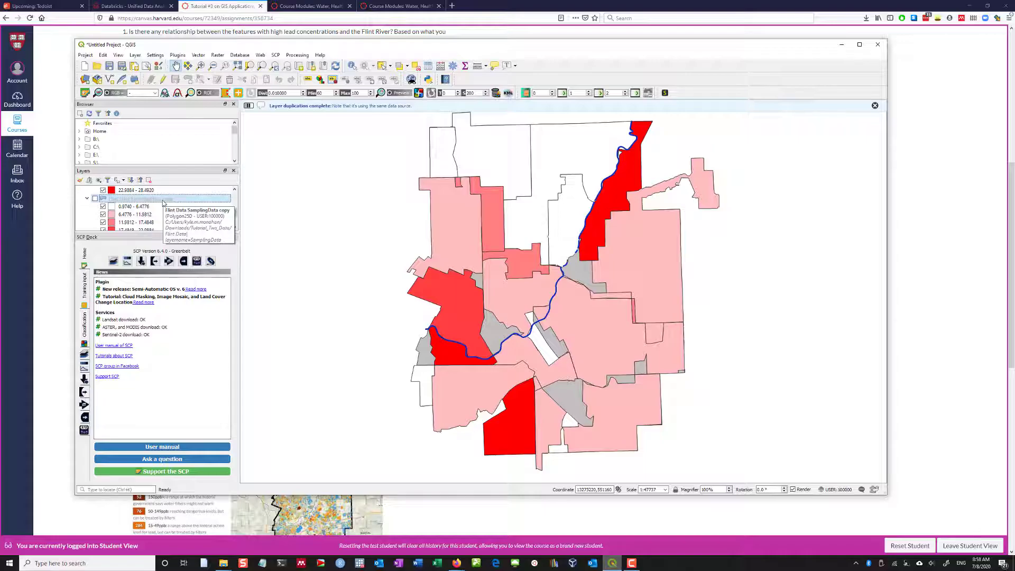
Step: Open the SamplingData copy's symbology settings and review the columns available for classification
double_click(163, 202)
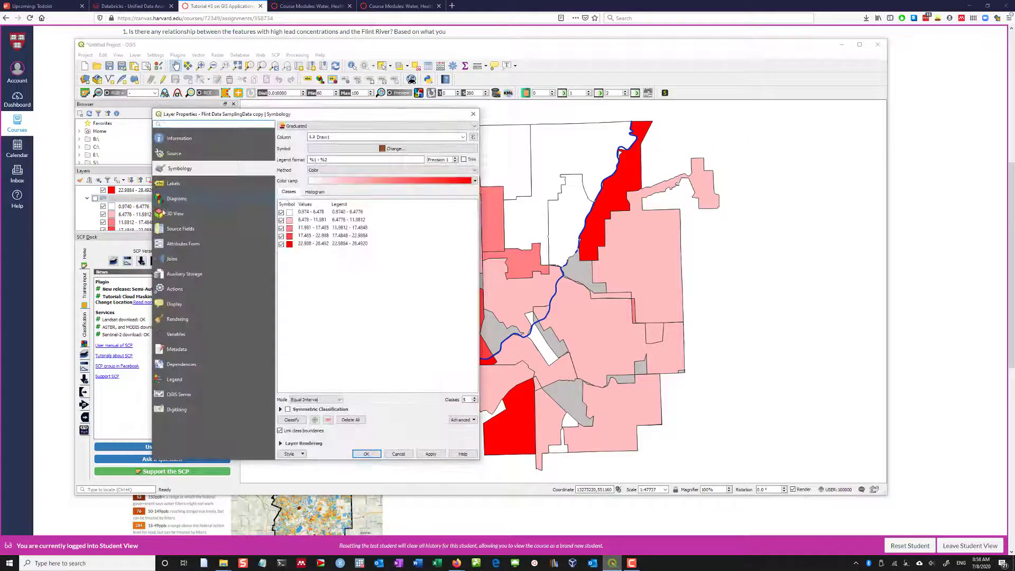
left_click(464, 137)
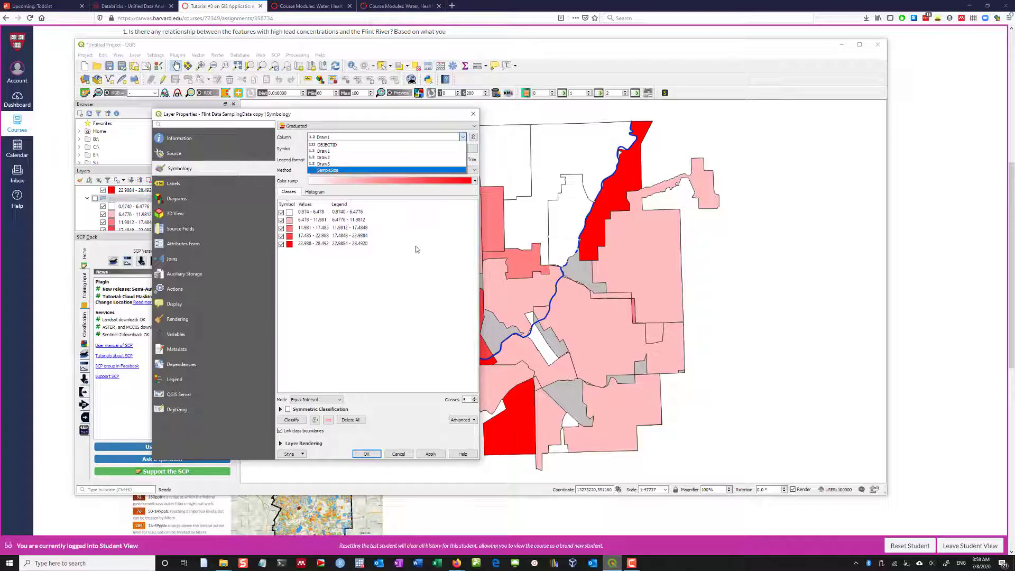
left_click(315, 287)
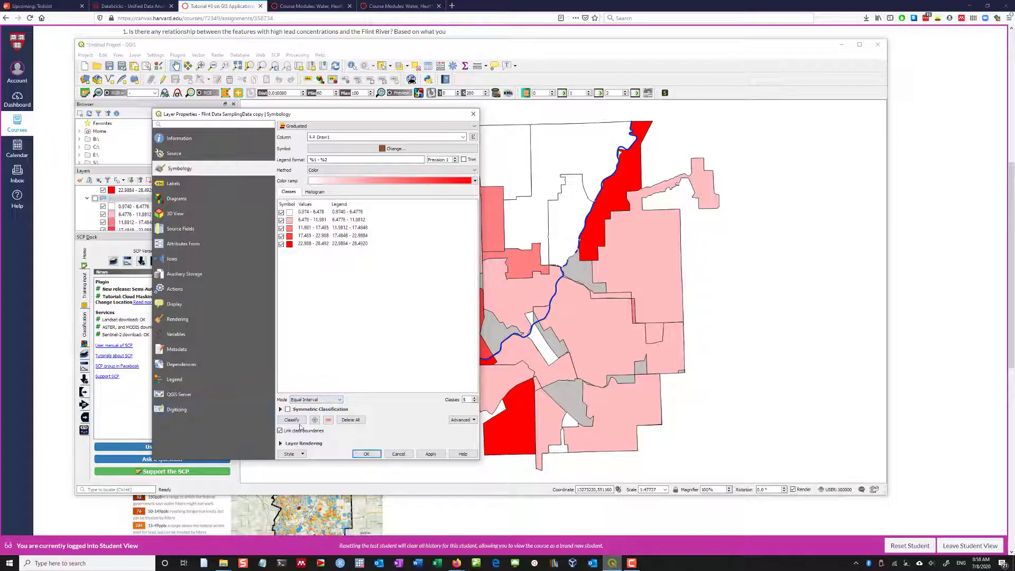
Step: Switch to the browser's assignment page and check which classification method Part 1 names for the second layer
left_click(148, 503)
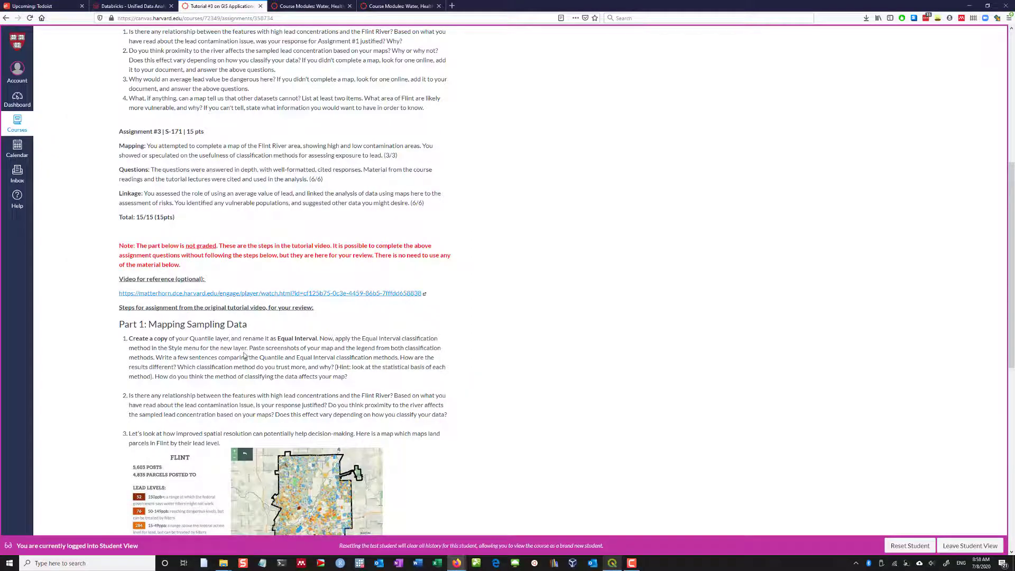
double_click(204, 339)
left_click(457, 563)
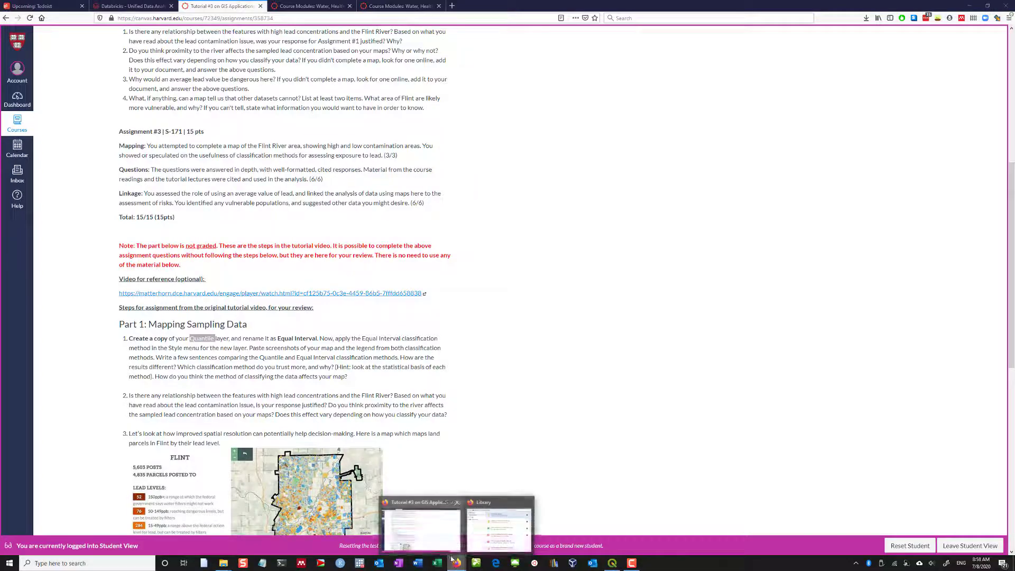
Step: Return to QGIS and set the SamplingData copy's classification mode to Quantile (Equal Count), then accept the symbology
left_click(613, 563)
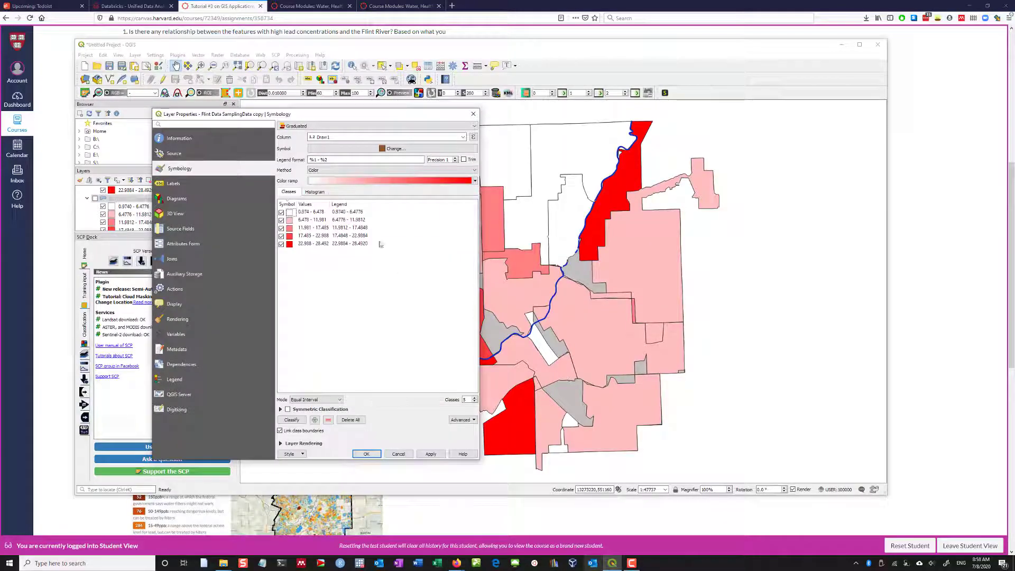
left_click(316, 400)
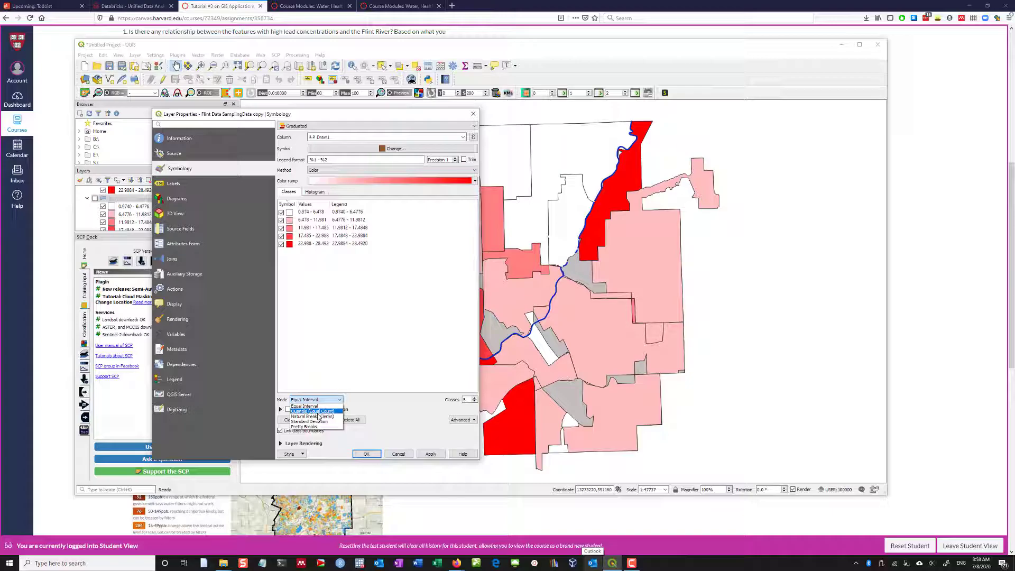
left_click(317, 412)
left_click(438, 455)
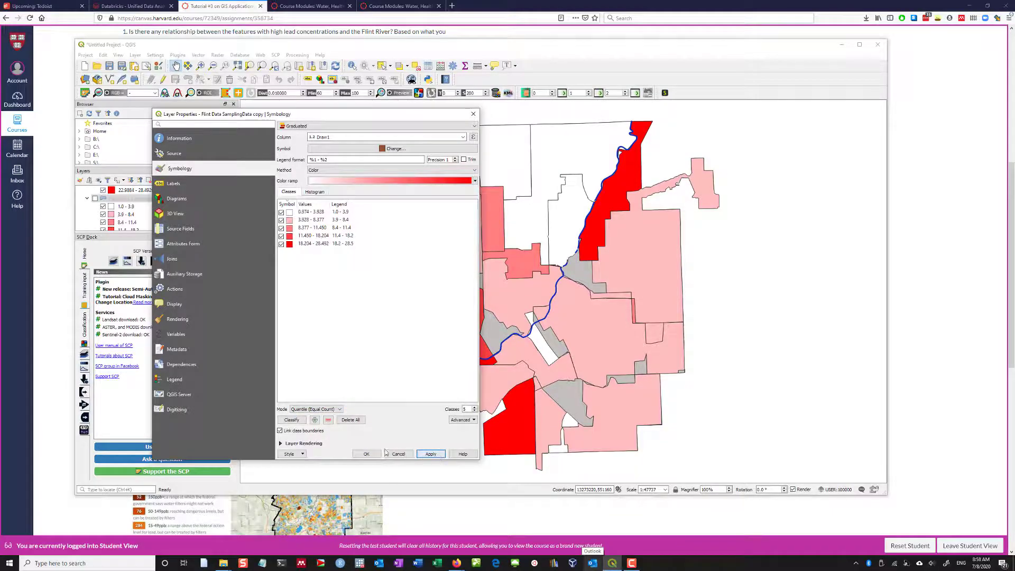
left_click(362, 453)
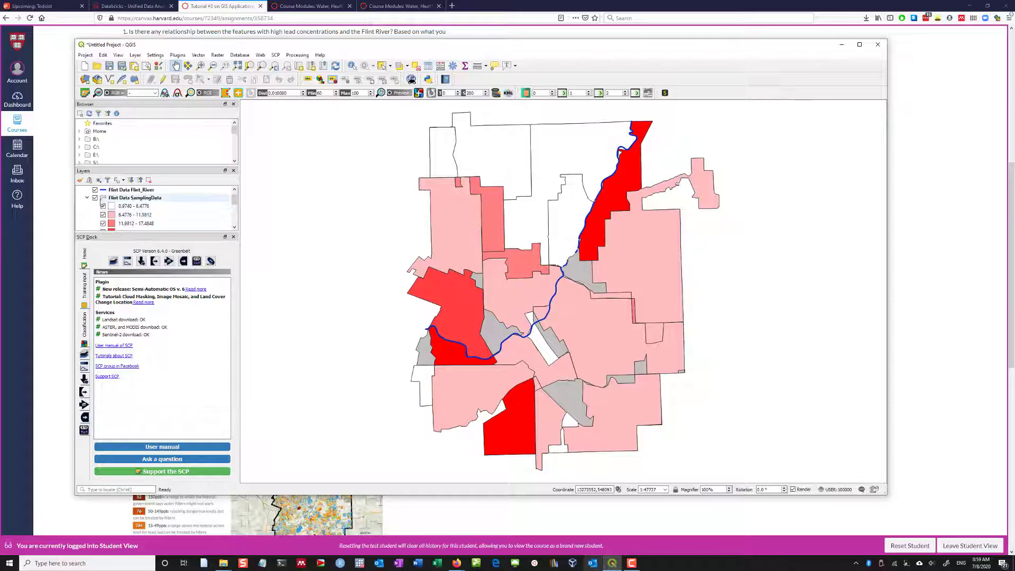
Step: Hide the original SamplingData layer and turn on the SamplingData copy to display the Quantile map
left_click(95, 197)
scroll(98, 211, "down", 1)
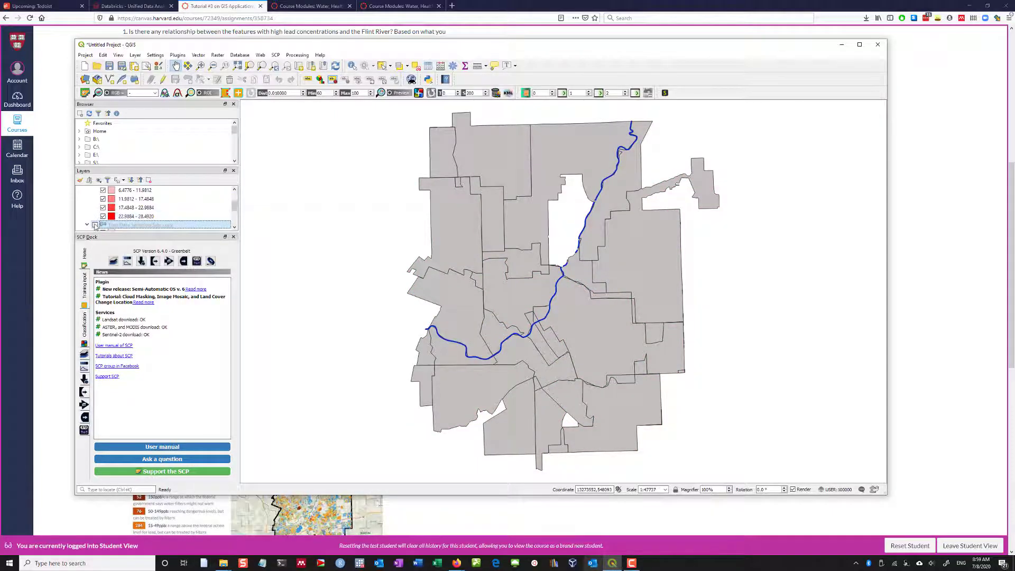
left_click(95, 225)
scroll(94, 206, "up", 2)
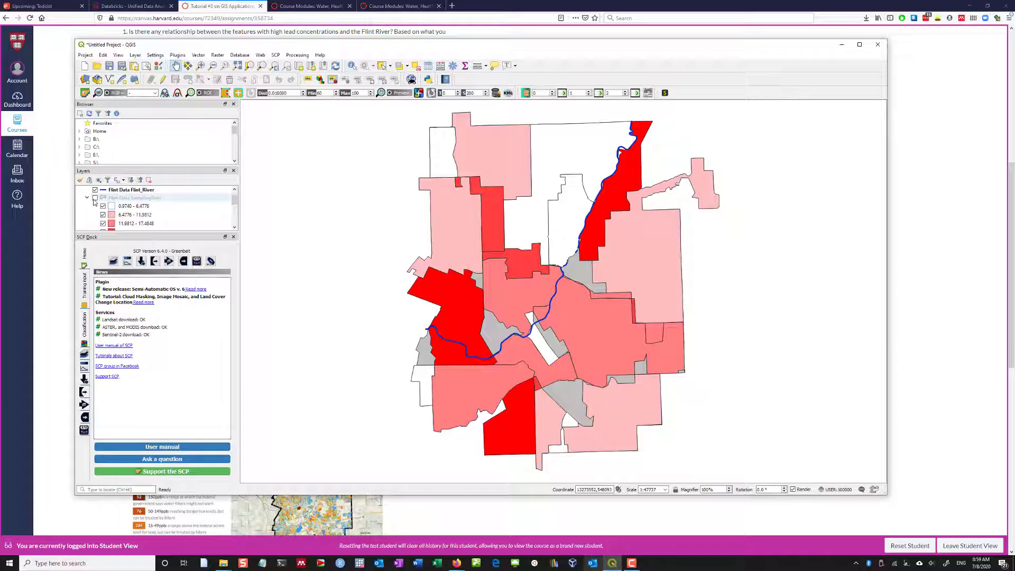
Step: Compare the map with the original SamplingData layer shown and hidden, checking the layer's symbology settings
left_click(96, 198)
double_click(127, 198)
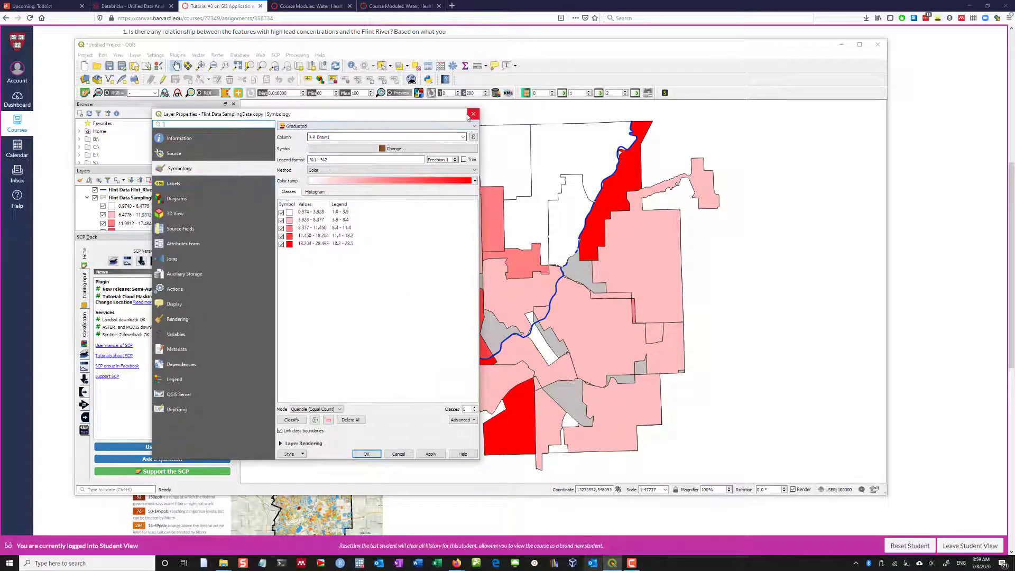
left_click(469, 116)
left_click(96, 198)
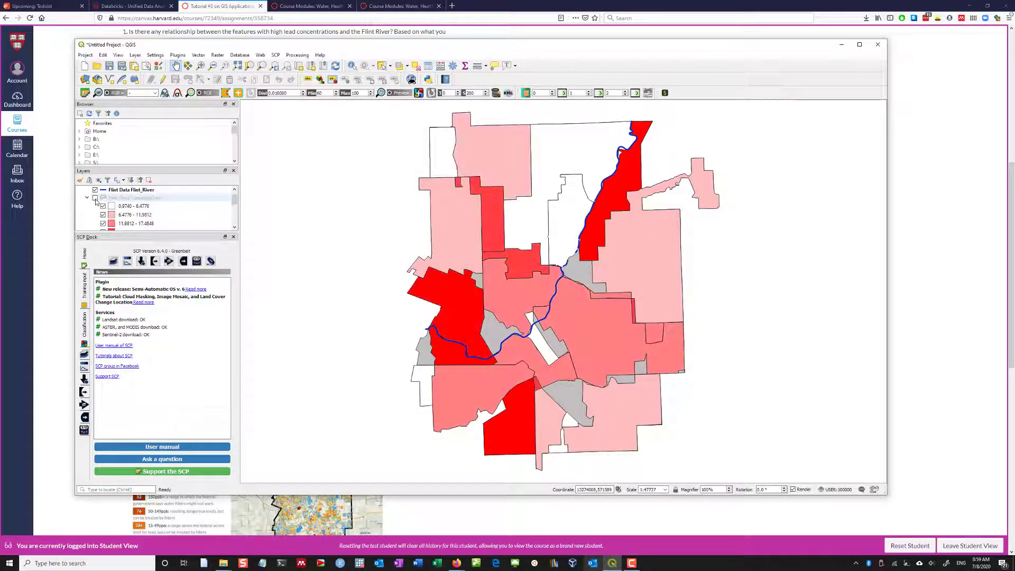
double_click(127, 198)
left_click(476, 127)
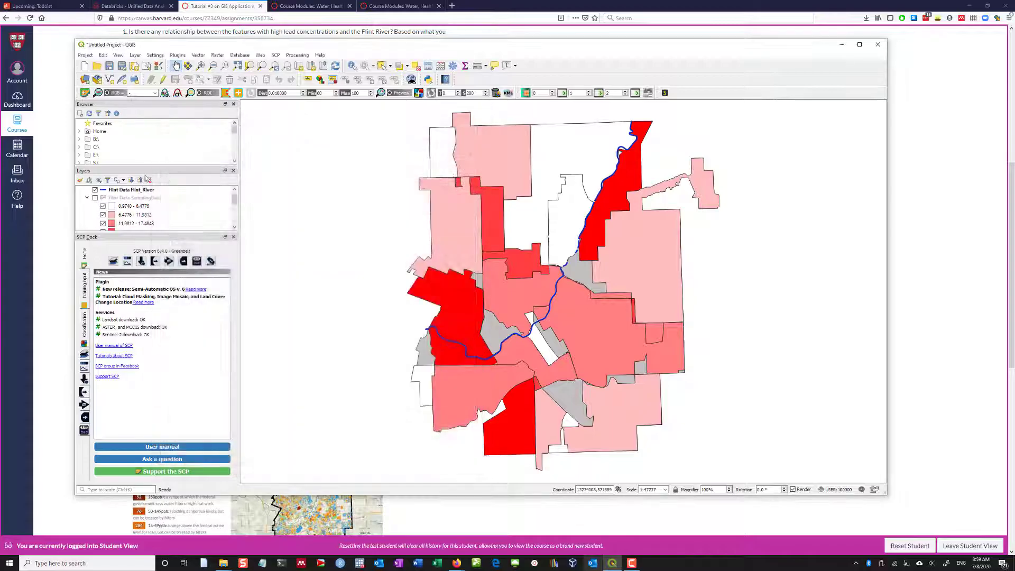
Step: Toggle the original SamplingData layer's visibility repeatedly to compare the Equal Interval and Quantile maps, leaving it hidden
left_click(95, 197)
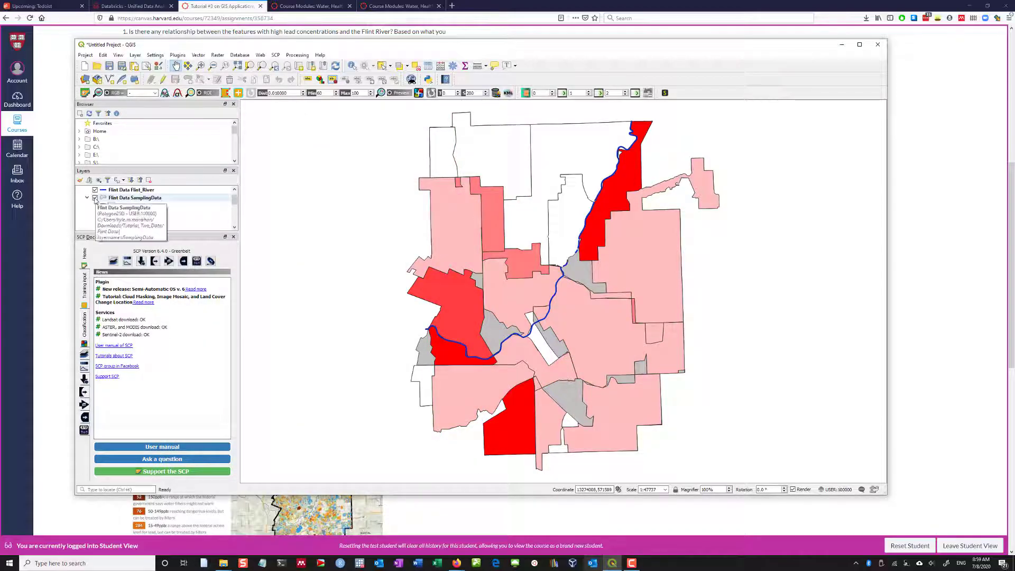
left_click(95, 198)
left_click(96, 198)
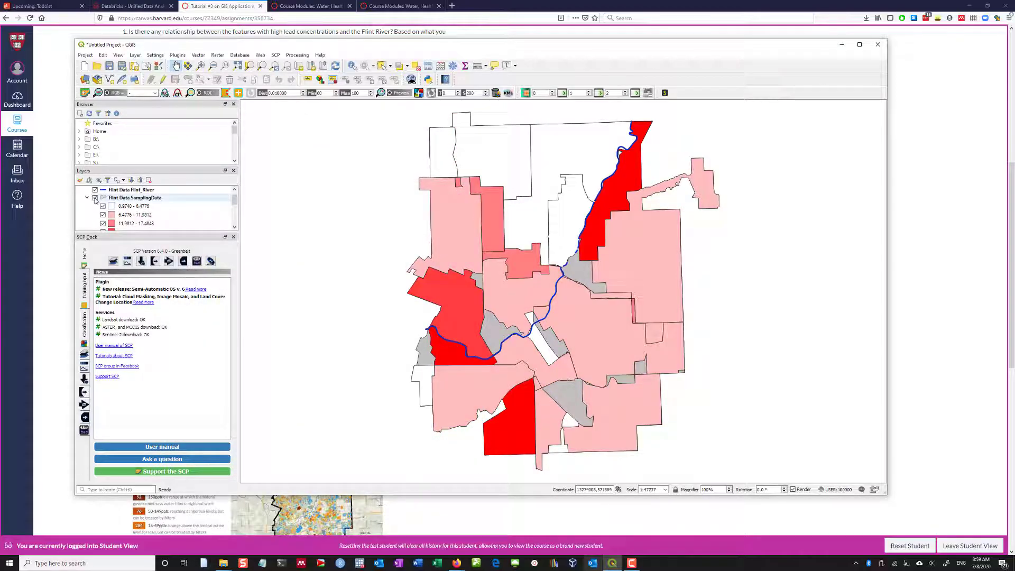
left_click(95, 198)
left_click(95, 197)
left_click(95, 198)
Step: Open the SamplingData copy's layer properties to examine its Quantile class ranges, and close them without changes
scroll(95, 198, "down", 2)
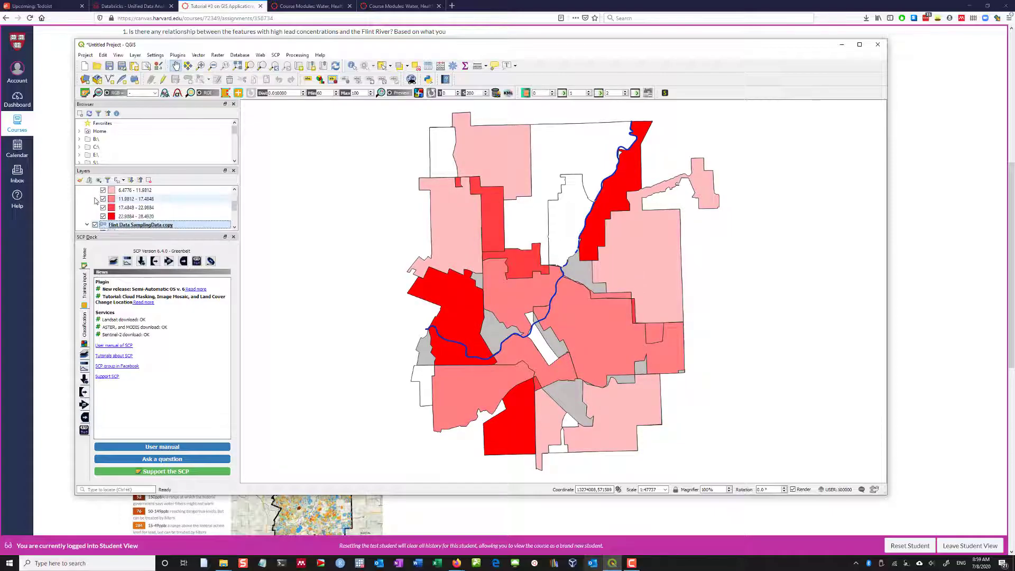
right_click(152, 225)
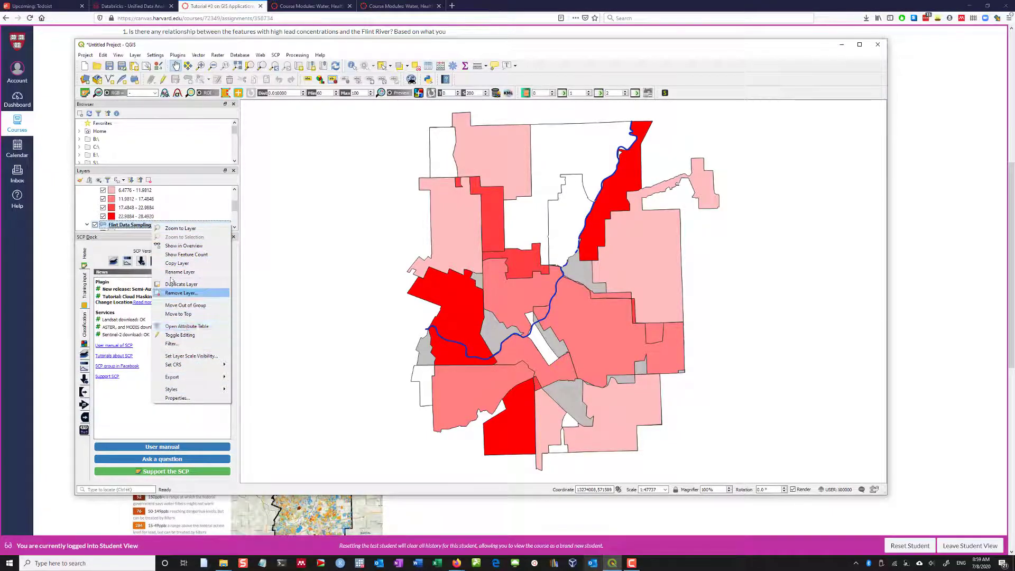
double_click(113, 226)
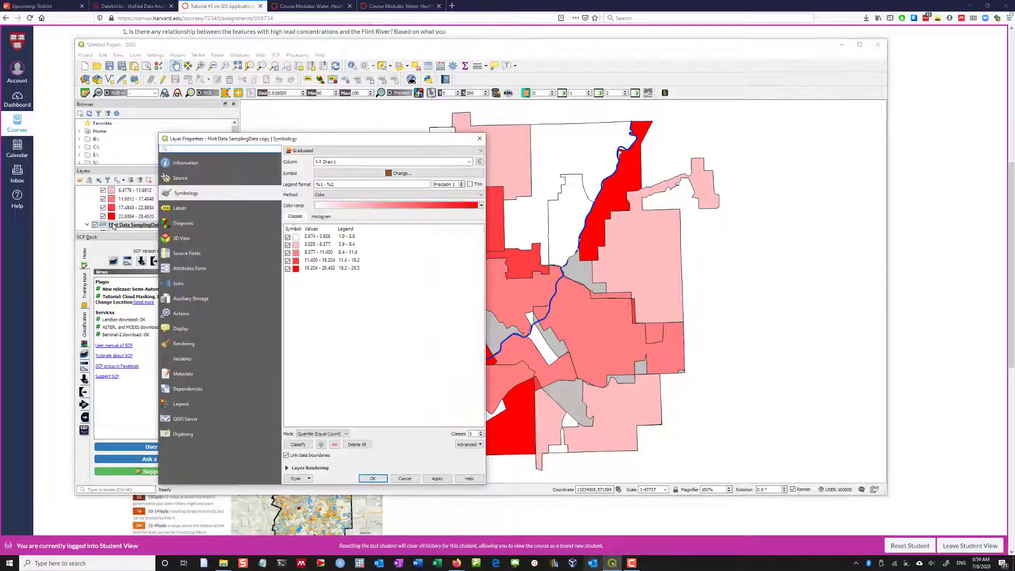
left_click(480, 139)
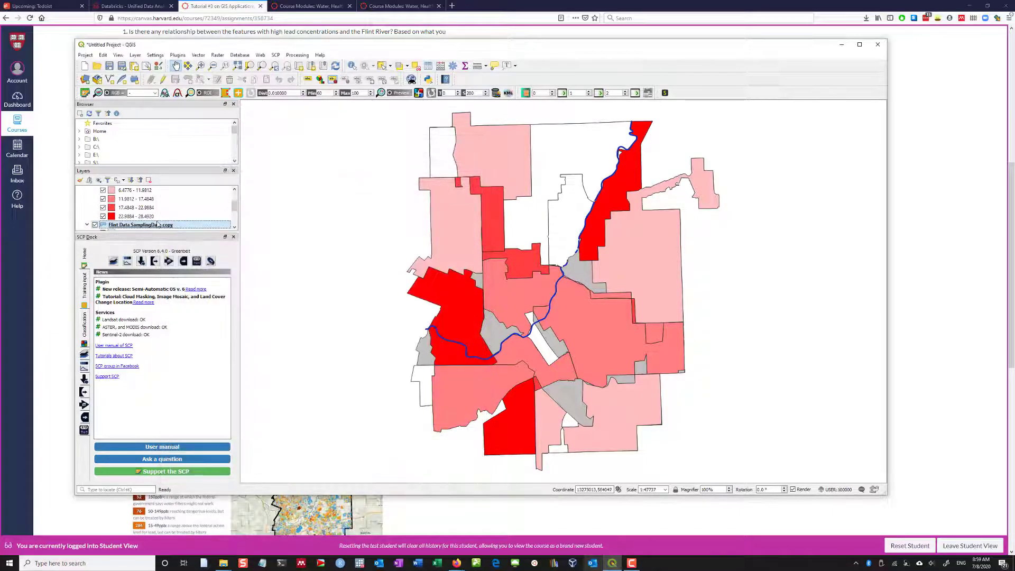
Step: Rename the SamplingData copy layer as "Flint Data SamplingData Quantile"
right_click(157, 225)
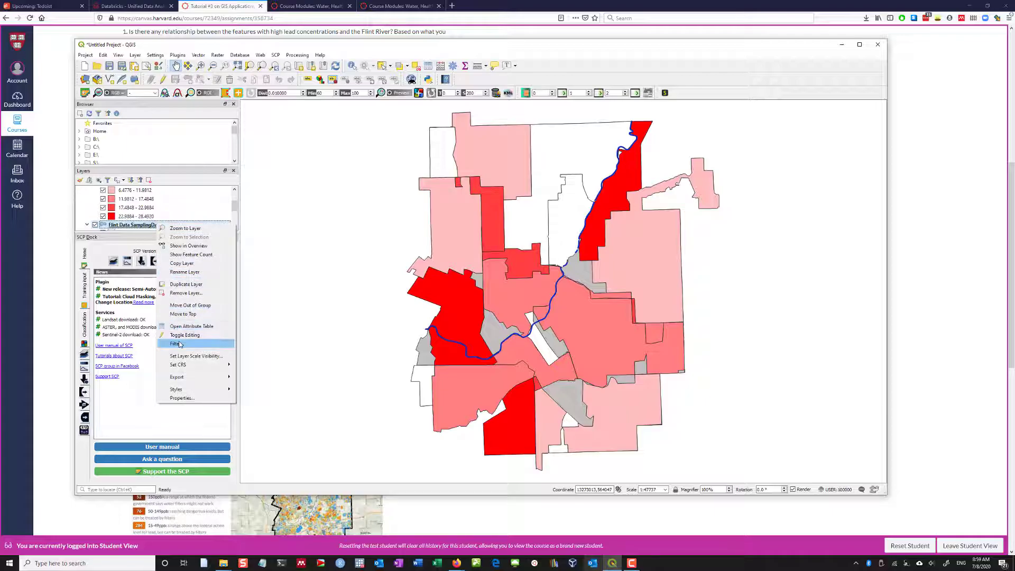
mouse_move(183, 378)
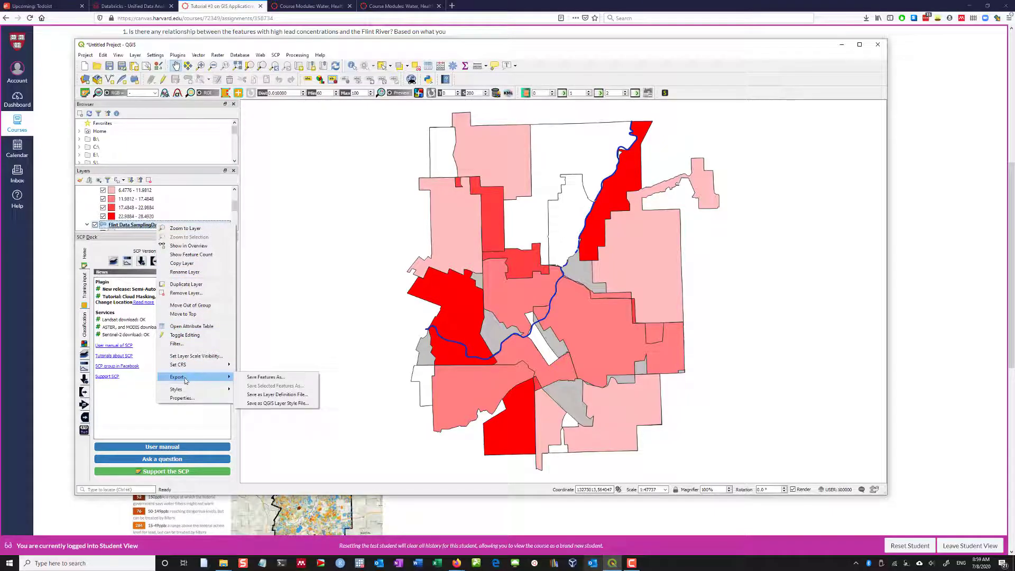
left_click(185, 272)
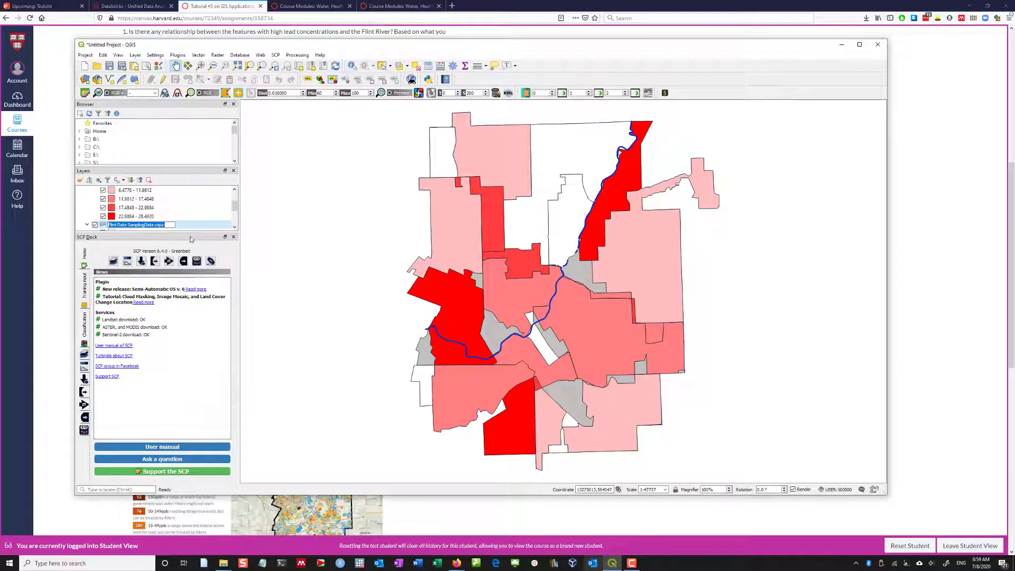
left_click(161, 224)
type("Quantile")
key("Return")
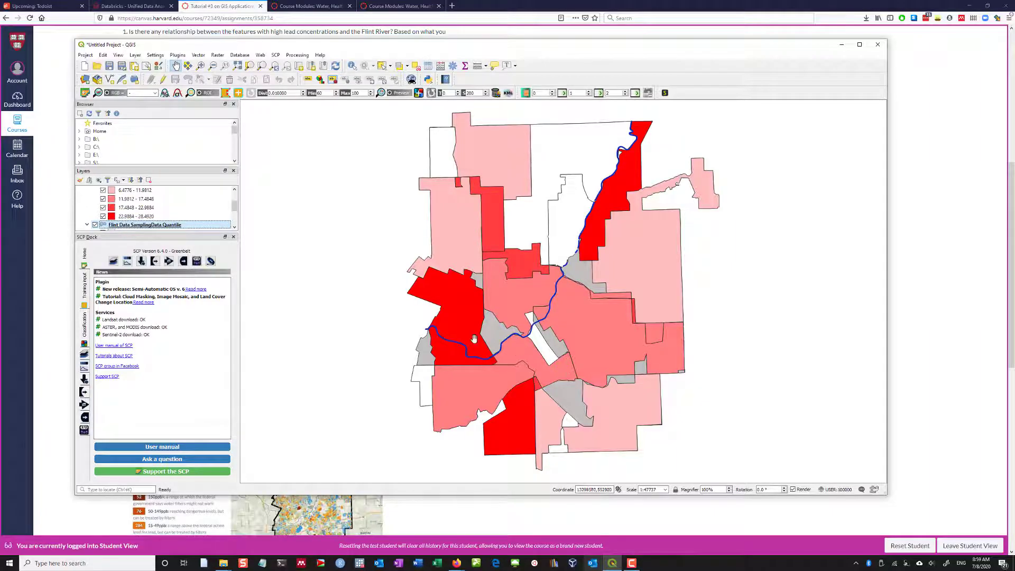
Step: Hide the SamplingData Quantile layer and show the original SamplingData layer to display the Equal Interval map
scroll(150, 221, "down", 3)
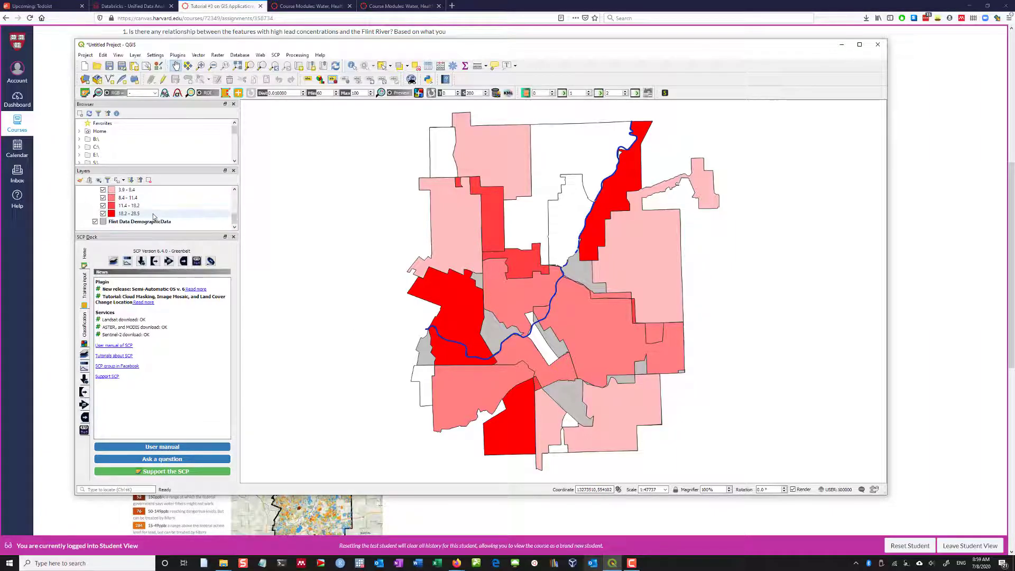
scroll(153, 217, "up", 3)
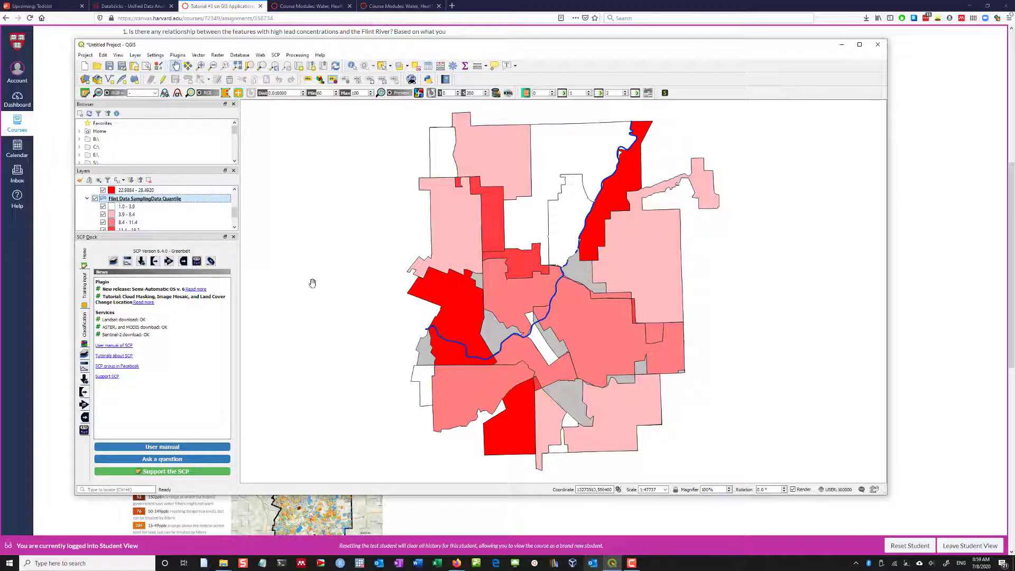
left_click(96, 199)
left_click(96, 199)
scroll(98, 206, "up", 3)
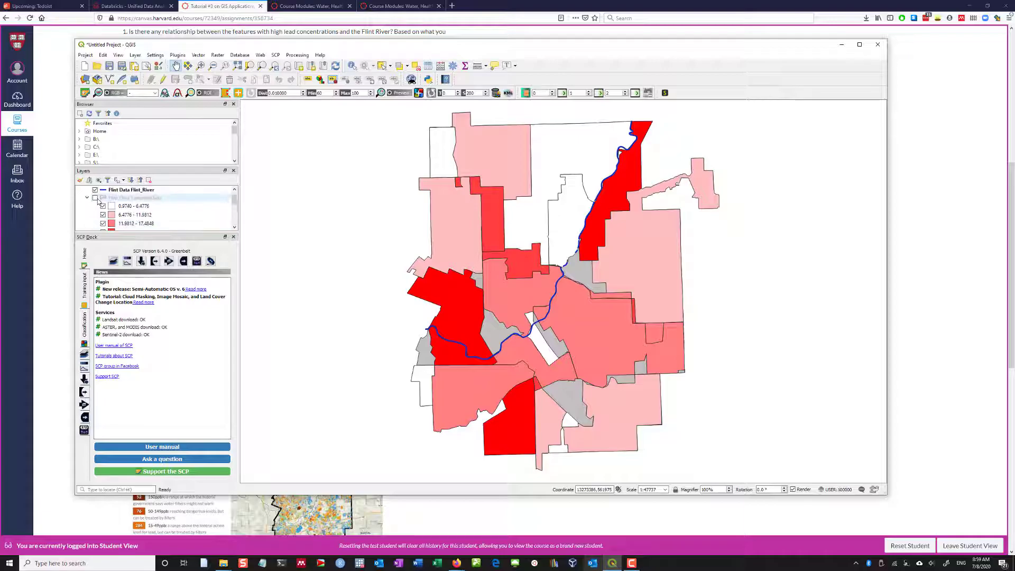
left_click(96, 224)
scroll(96, 206, "up", 1)
left_click(95, 197)
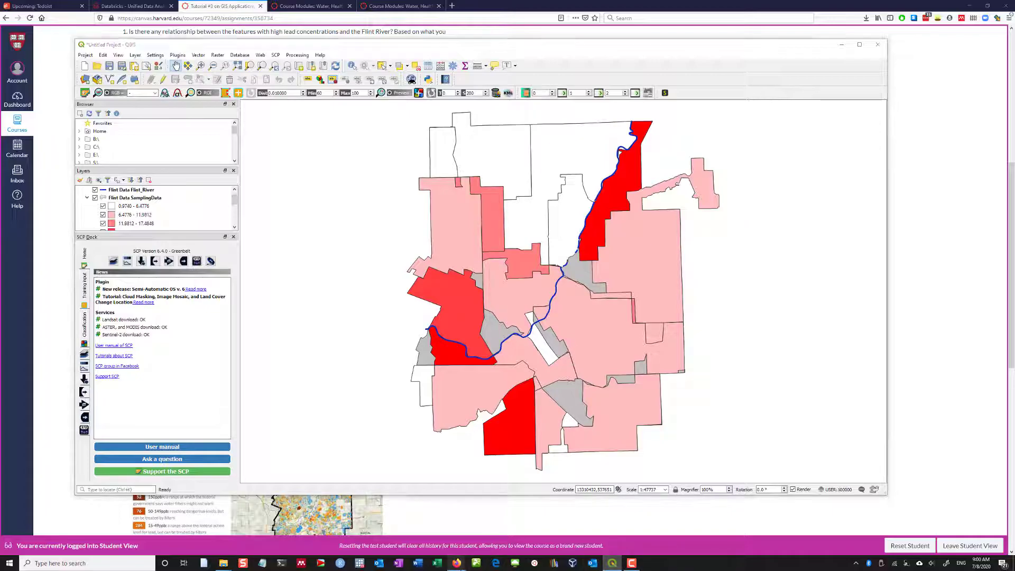
Step: Switch to the Tutorial #3 assignment page in the browser and read the Part 1 question comparing the Quantile and Equal Interval methods
left_click(456, 563)
left_click_drag(556, 393, 499, 399)
left_click(456, 564)
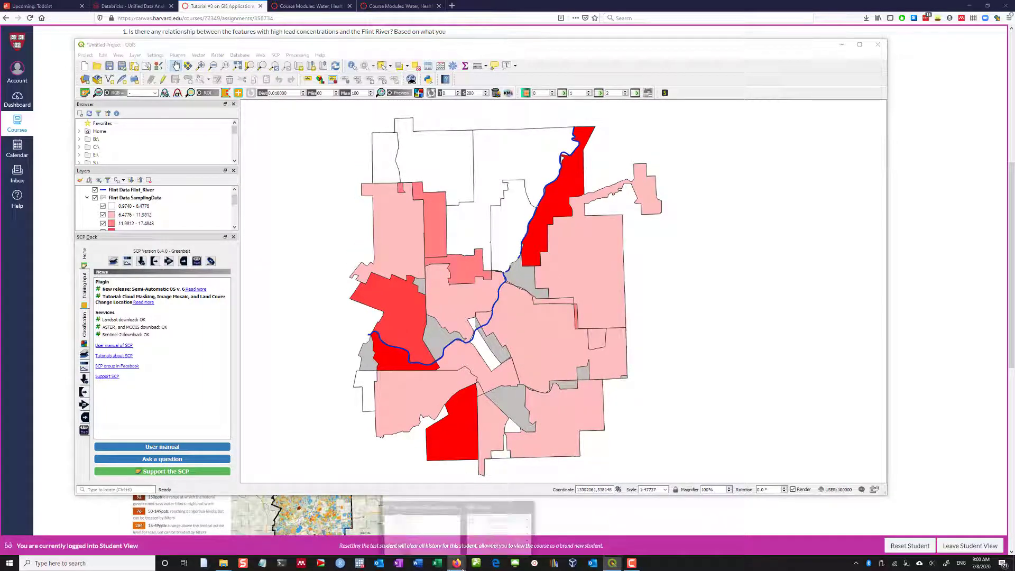
left_click(436, 527)
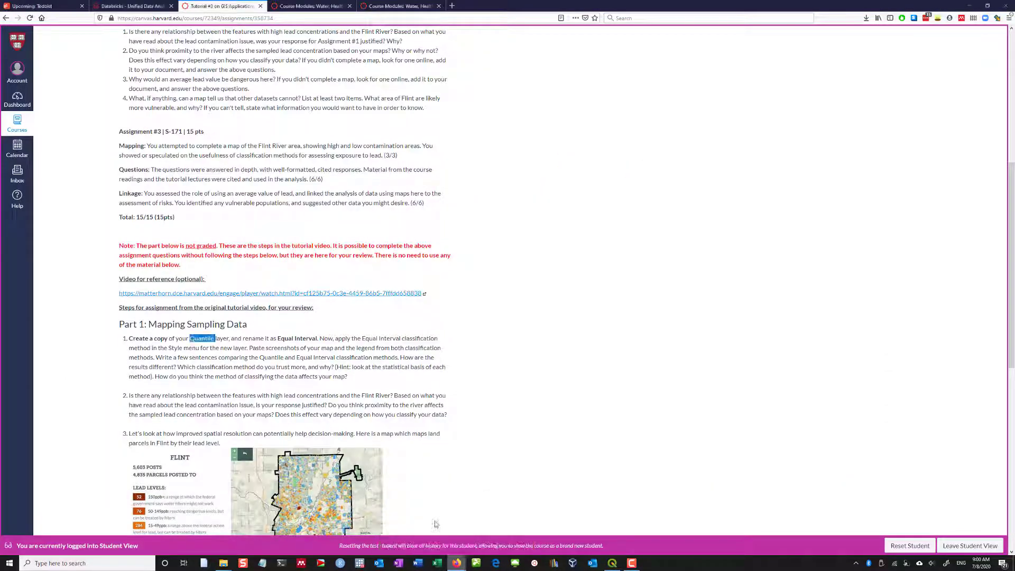
left_click_drag(190, 358, 256, 369)
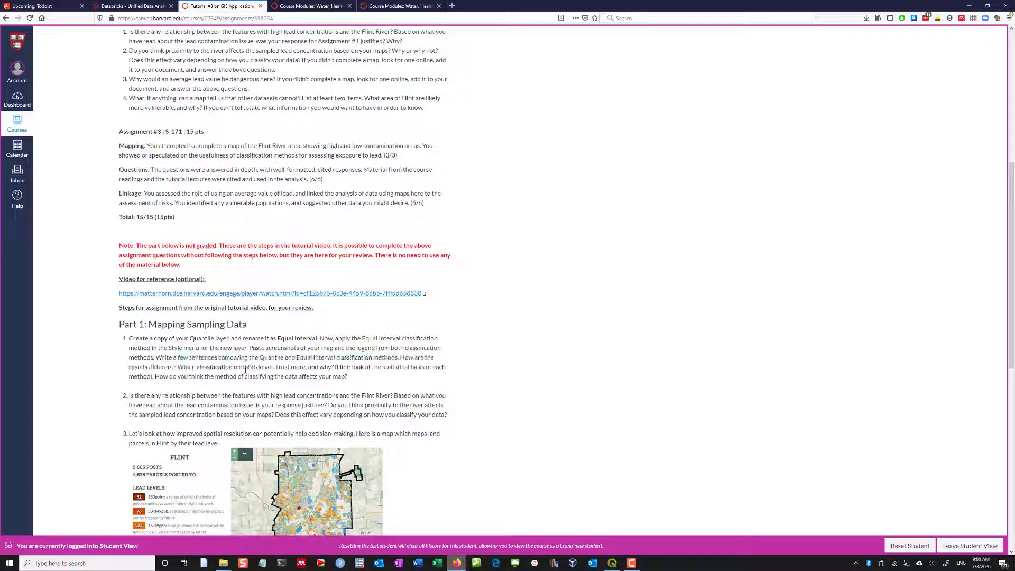
left_click_drag(336, 369, 370, 386)
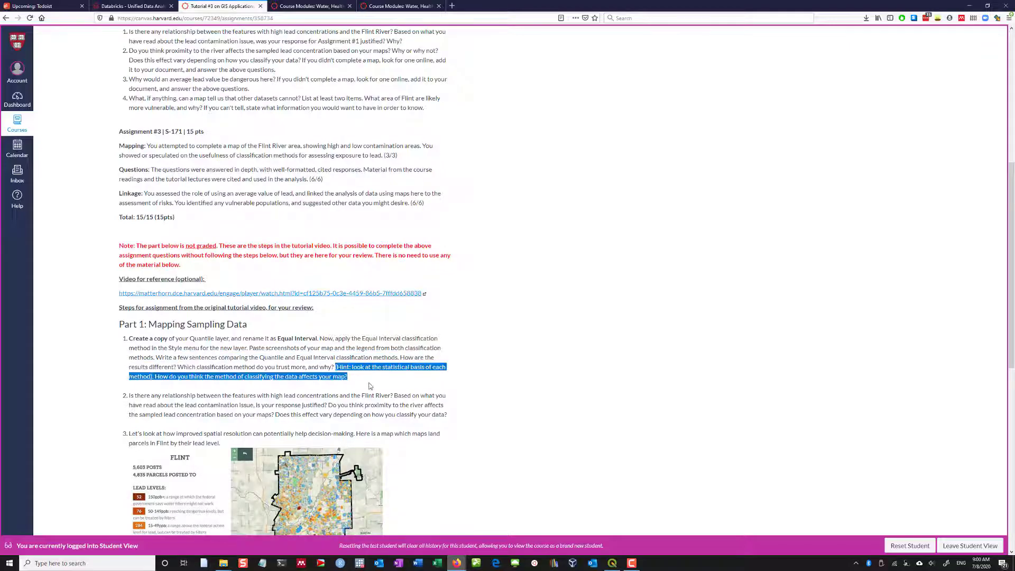
left_click(369, 385)
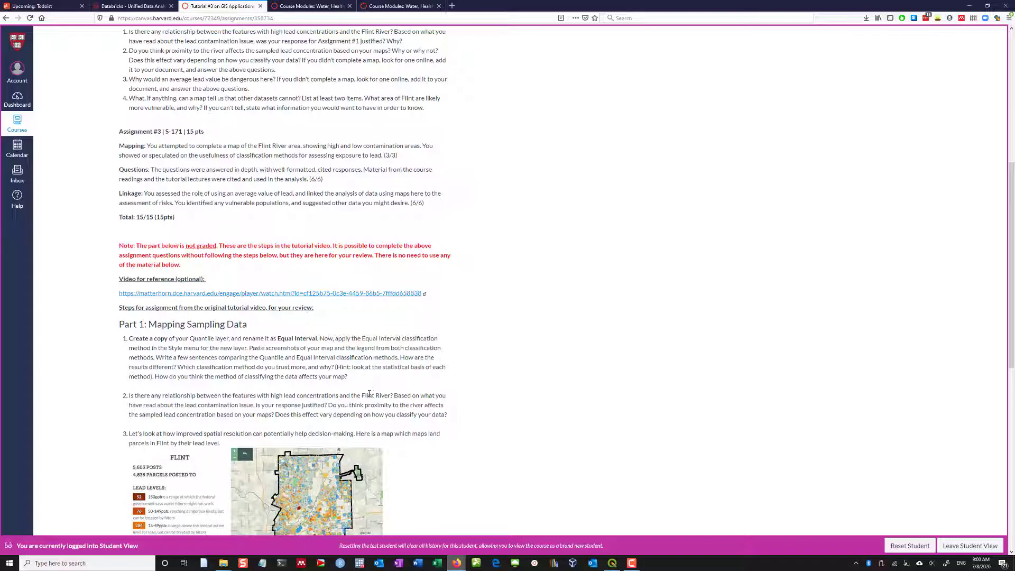
Step: Review the note about the ungraded tutorial steps and the assignment question on river proximity and sampled lead concentration
left_click_drag(336, 376, 132, 339)
left_click(229, 309)
left_click_drag(248, 307, 319, 317)
left_click(319, 317)
left_click_drag(139, 247, 226, 268)
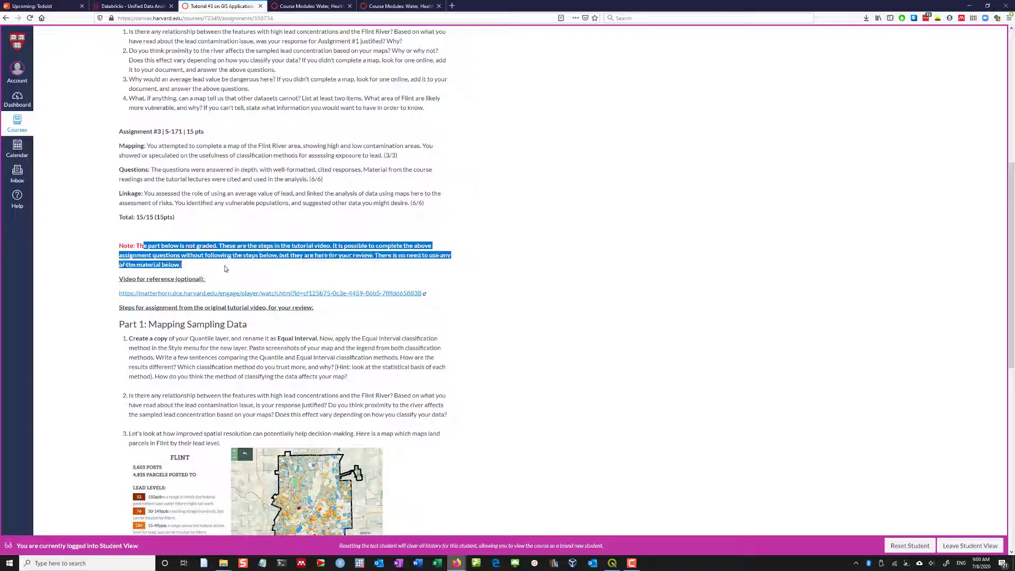
left_click(227, 264)
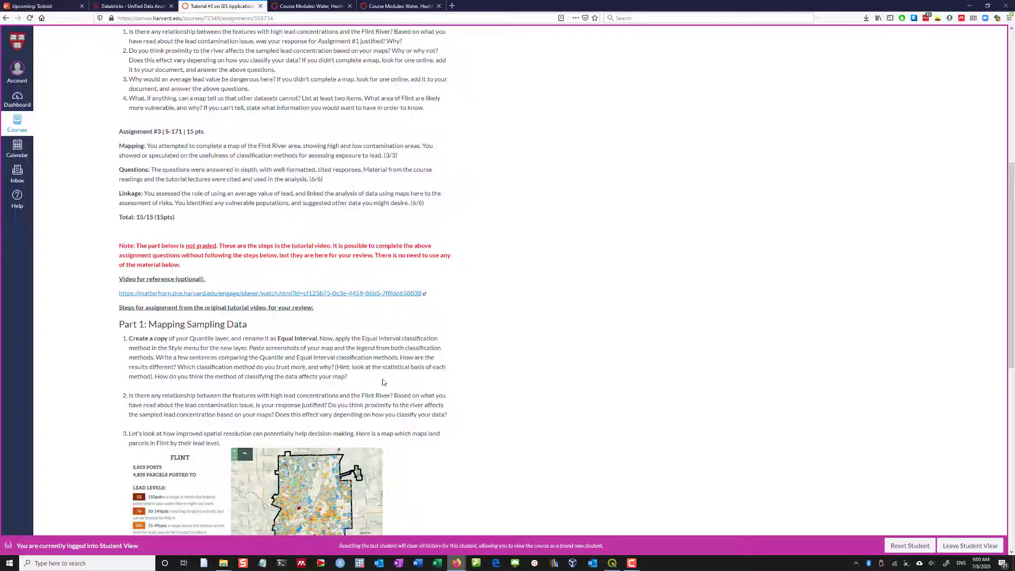
scroll(204, 251, "up", 2)
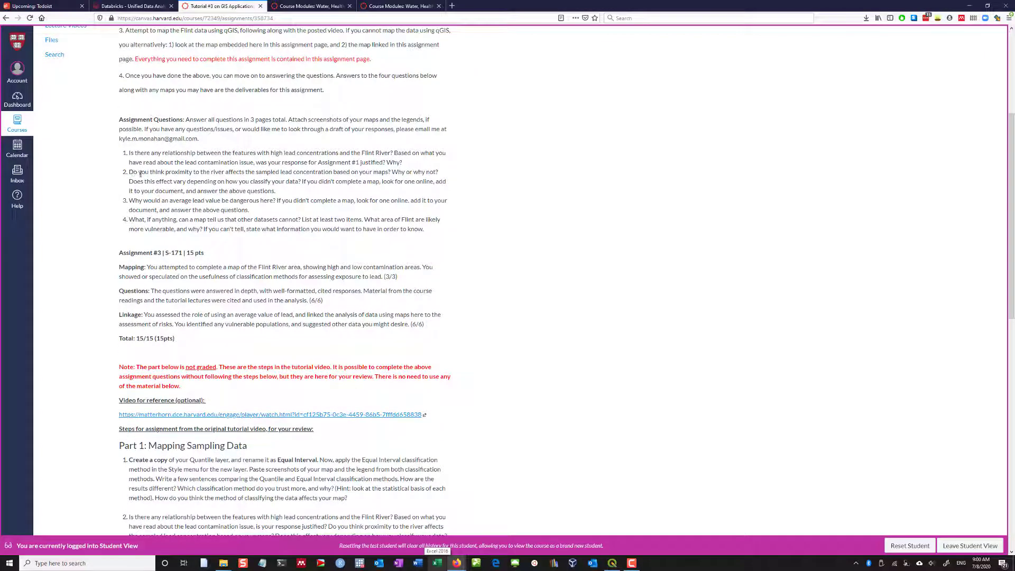
left_click_drag(210, 171, 392, 183)
left_click(392, 241)
Step: Switch back to QGIS and compare the Equal Interval and Quantile maps around the Flint River, leaving only the original SamplingData layer shown
left_click(613, 562)
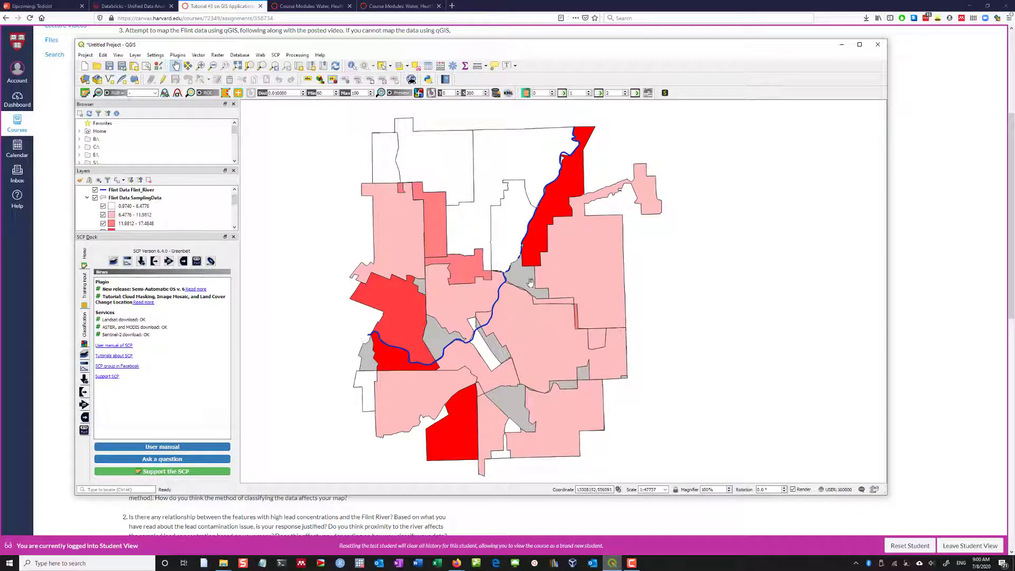
left_click(95, 197)
left_click(95, 198)
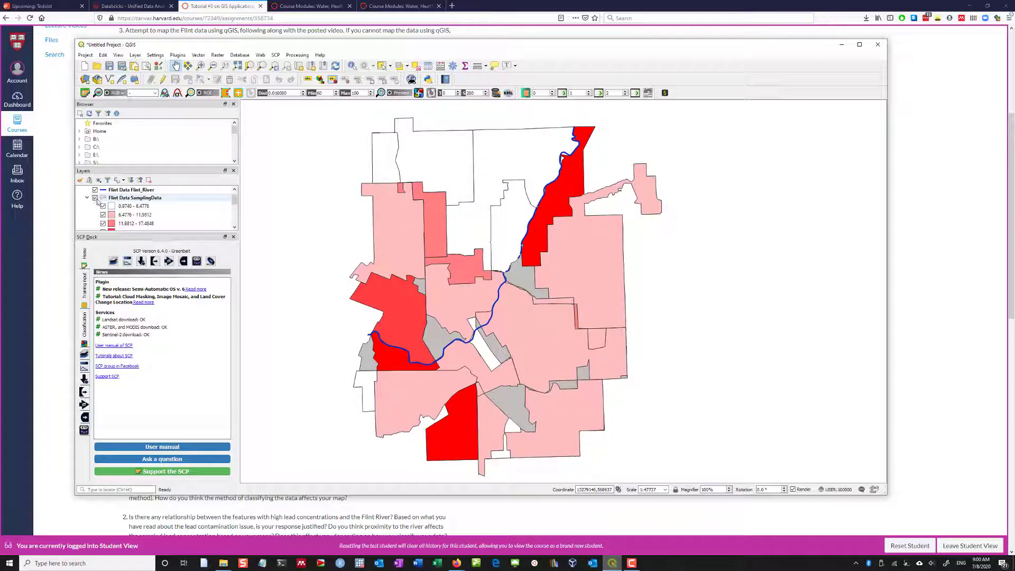
left_click(95, 198)
scroll(96, 212, "down", 1)
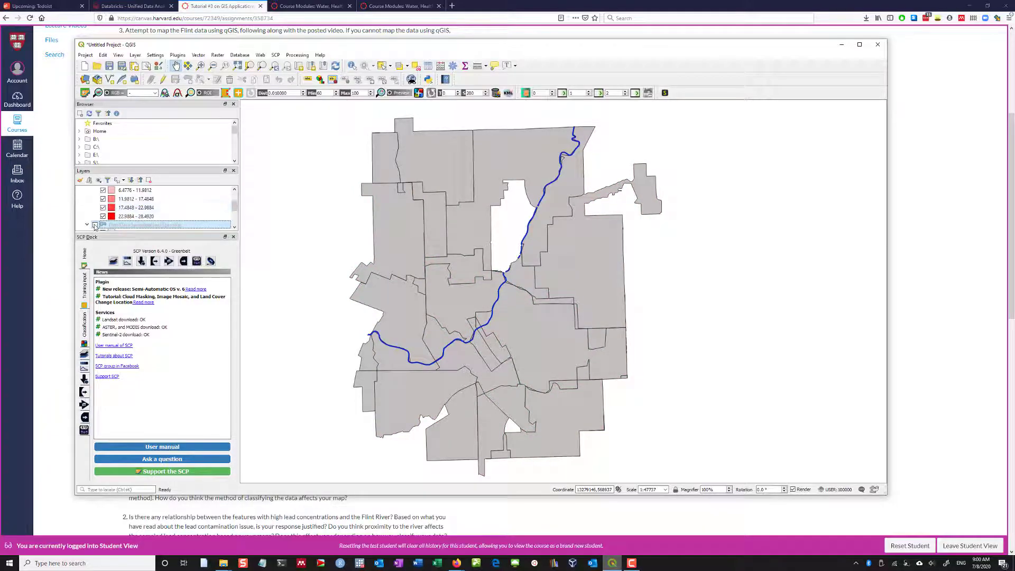
left_click(95, 225)
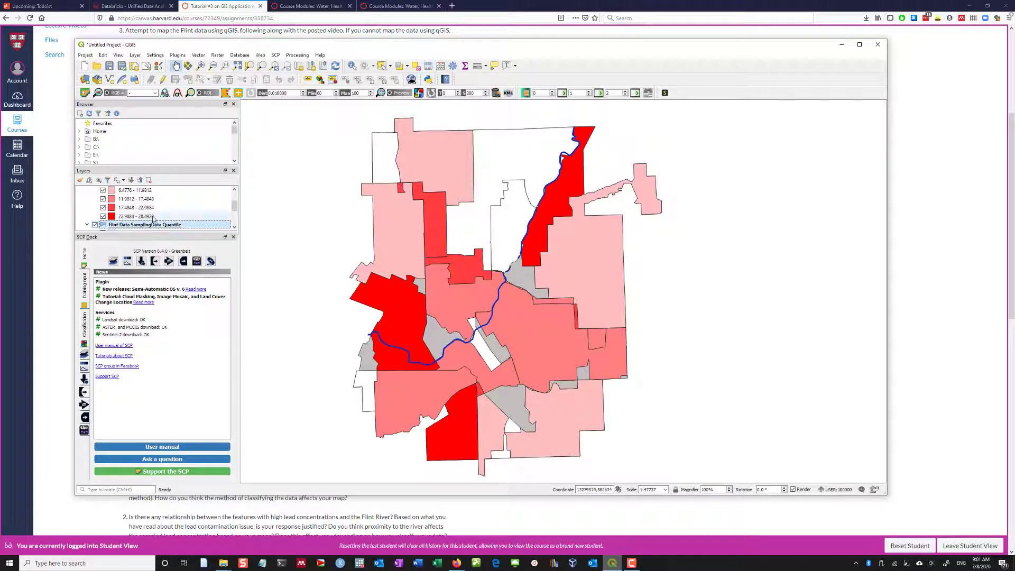
left_click(95, 223)
scroll(95, 211, "up", 1)
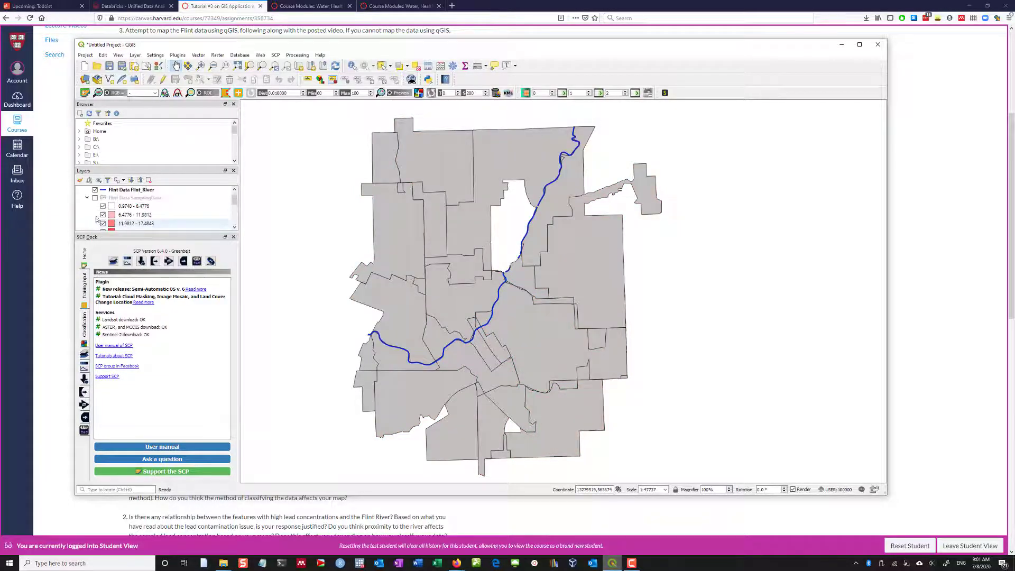
left_click(96, 197)
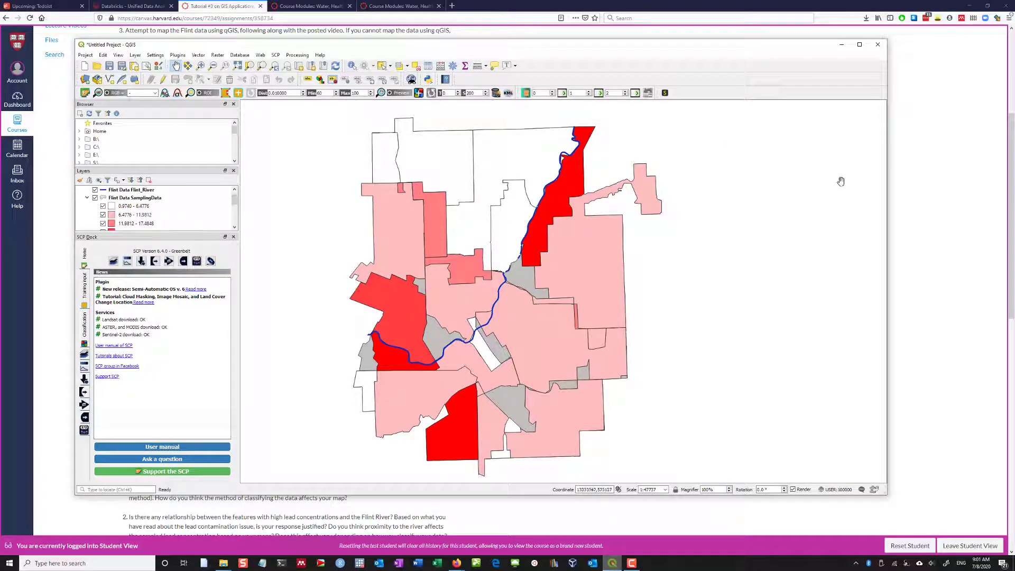
Step: Return to the assignment page in the browser and examine the embedded map of Flint parcels by lead level
left_click(925, 252)
scroll(506, 297, "down", 3)
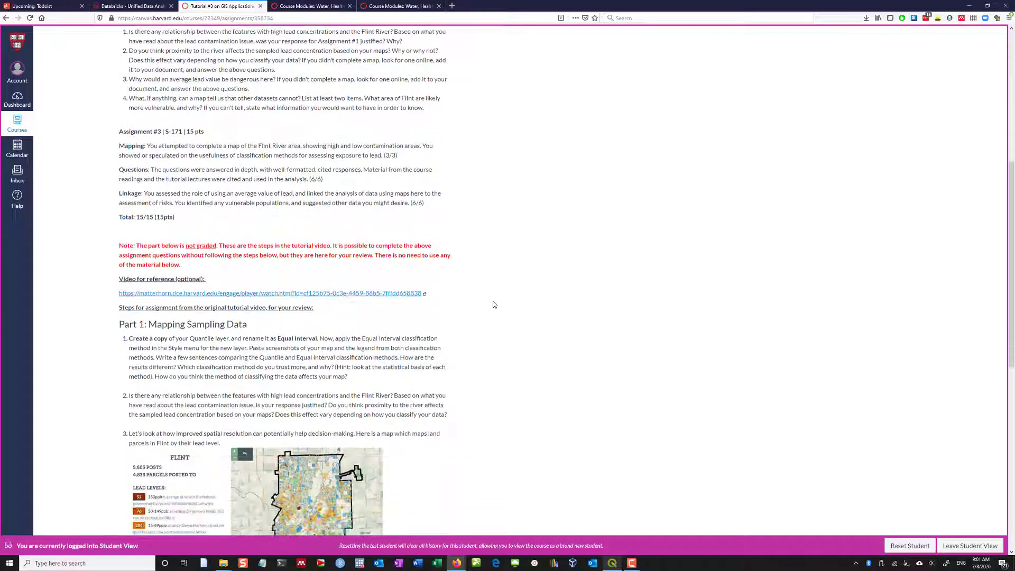
scroll(455, 344, "down", 3)
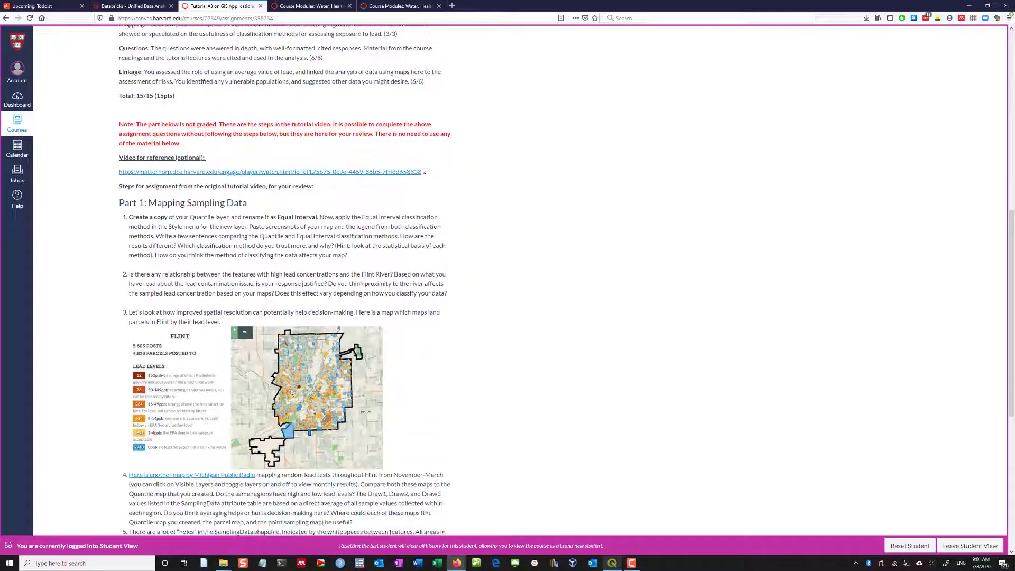
right_click(311, 399)
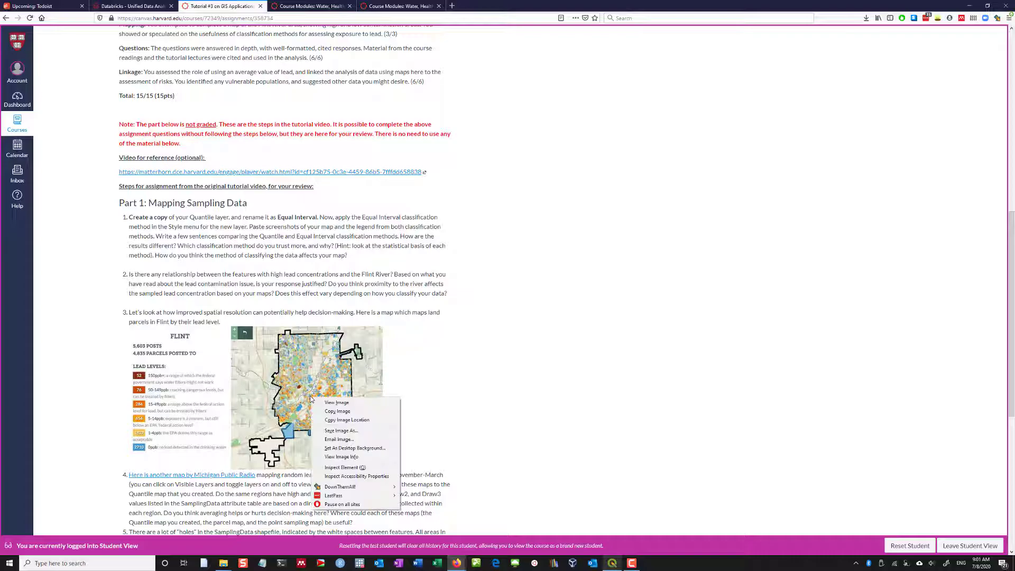
left_click(431, 373)
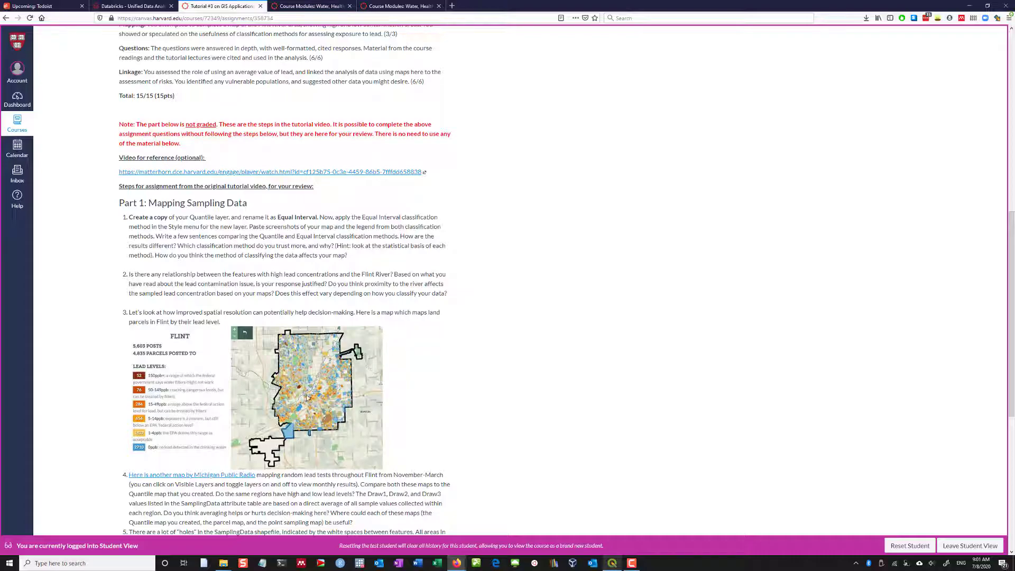
Step: Open the course Files in a new tab and look through the Class 7 folder under Modules
scroll(308, 398, "up", 9)
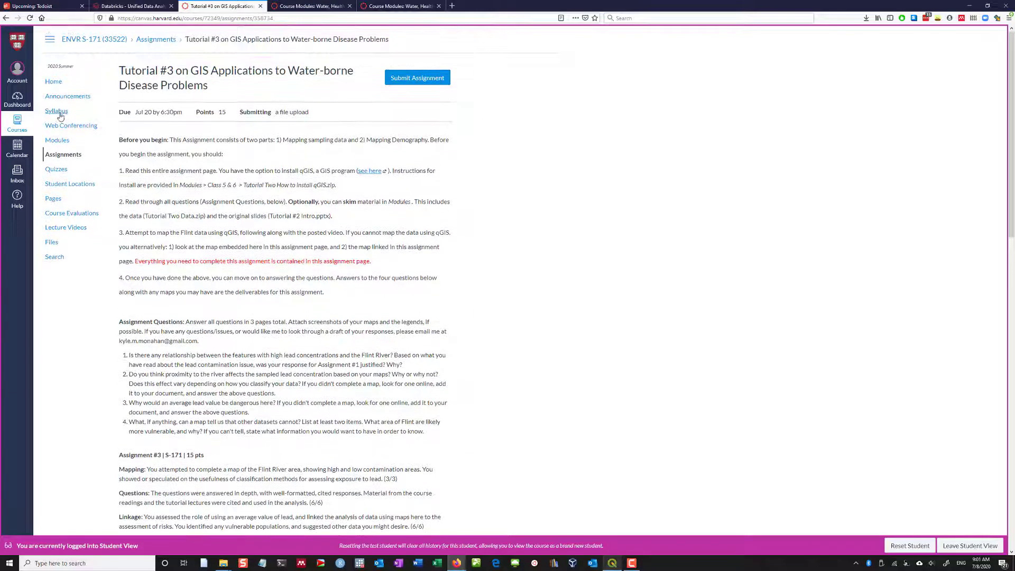
middle_click(51, 241)
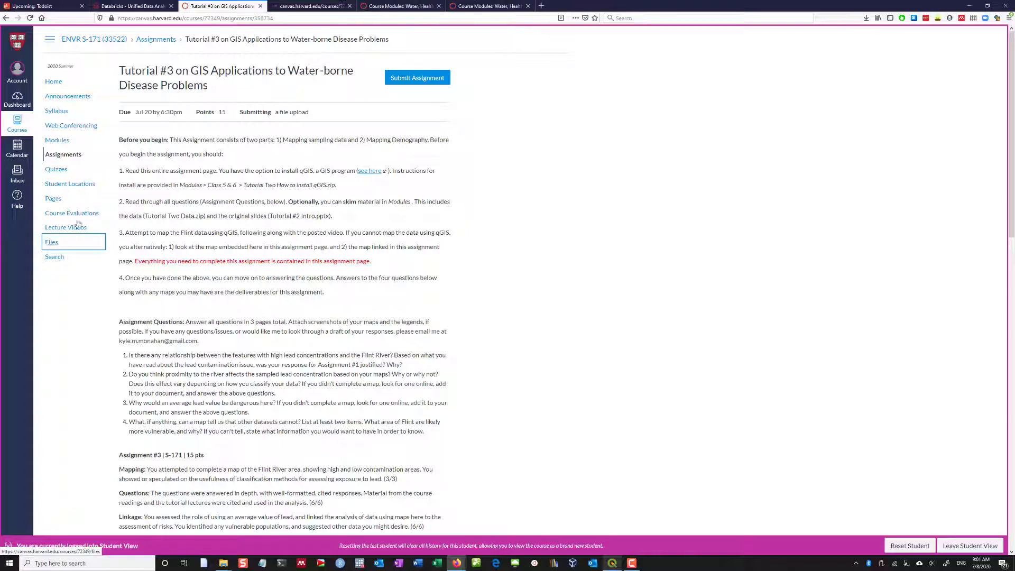
left_click(307, 5)
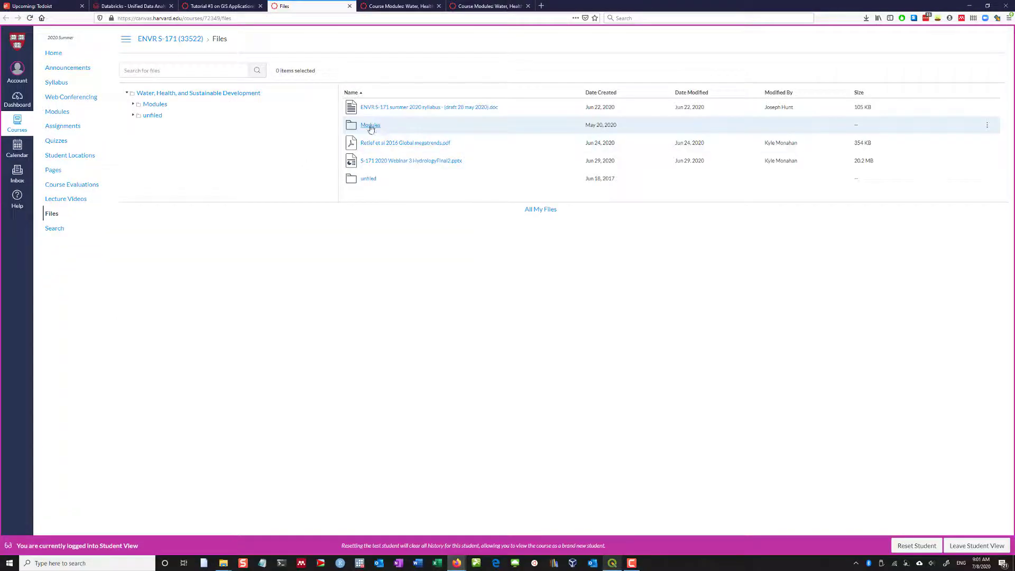
left_click(370, 125)
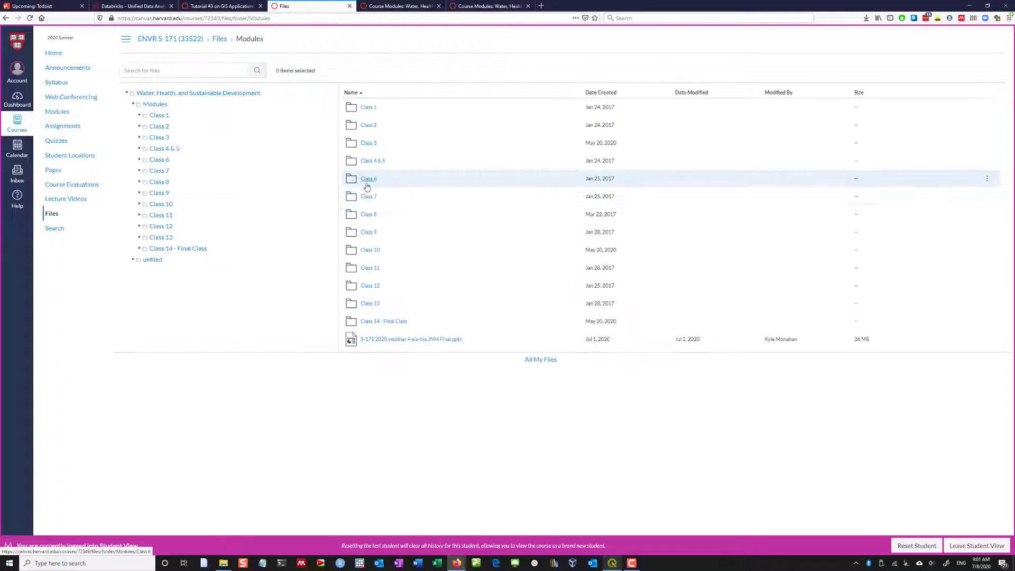
left_click(372, 198)
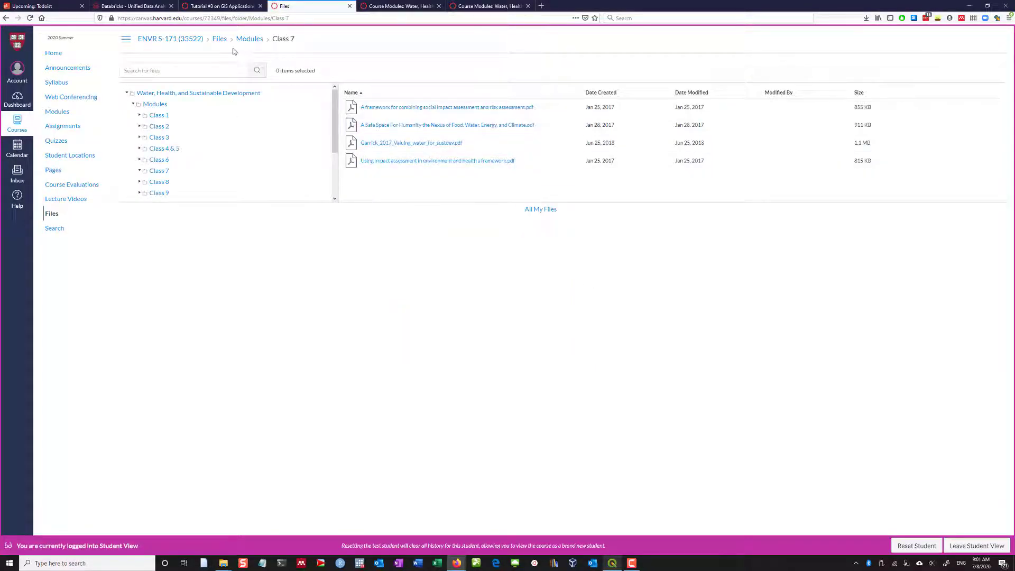
Step: Look through the Class 6 folder and its Tutorial #3 subfolder in the course Files
left_click(248, 39)
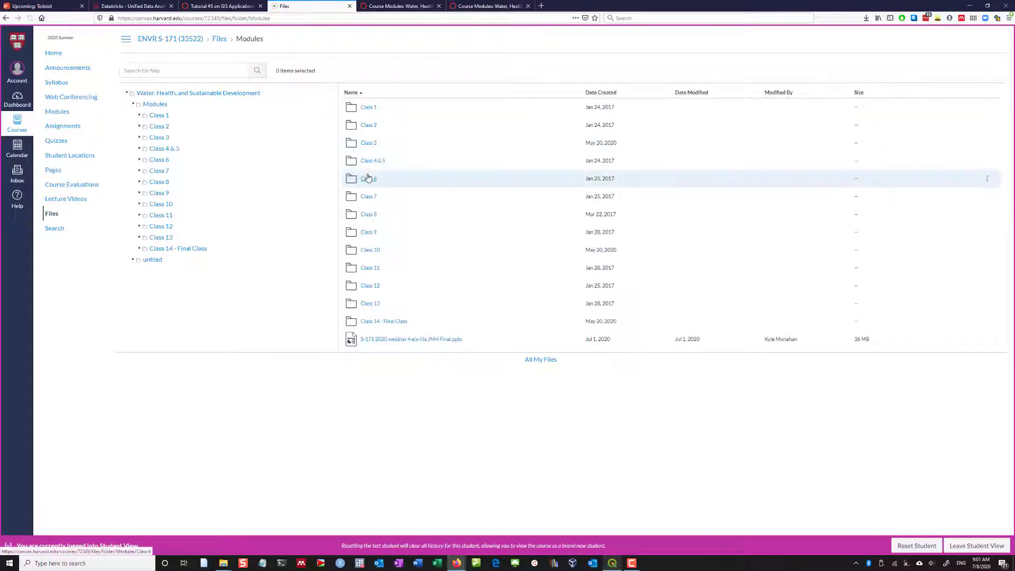
left_click(369, 178)
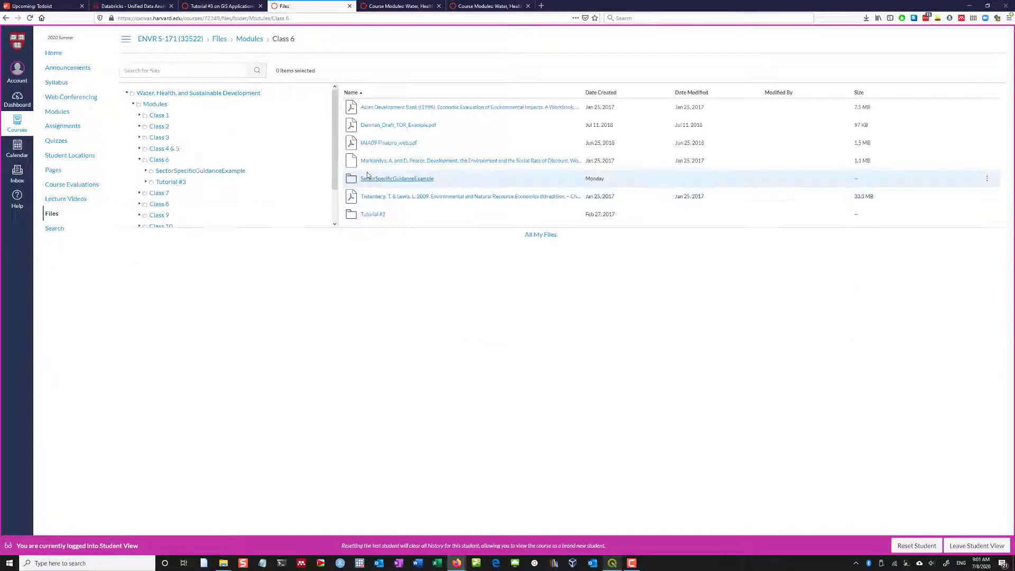
left_click(373, 214)
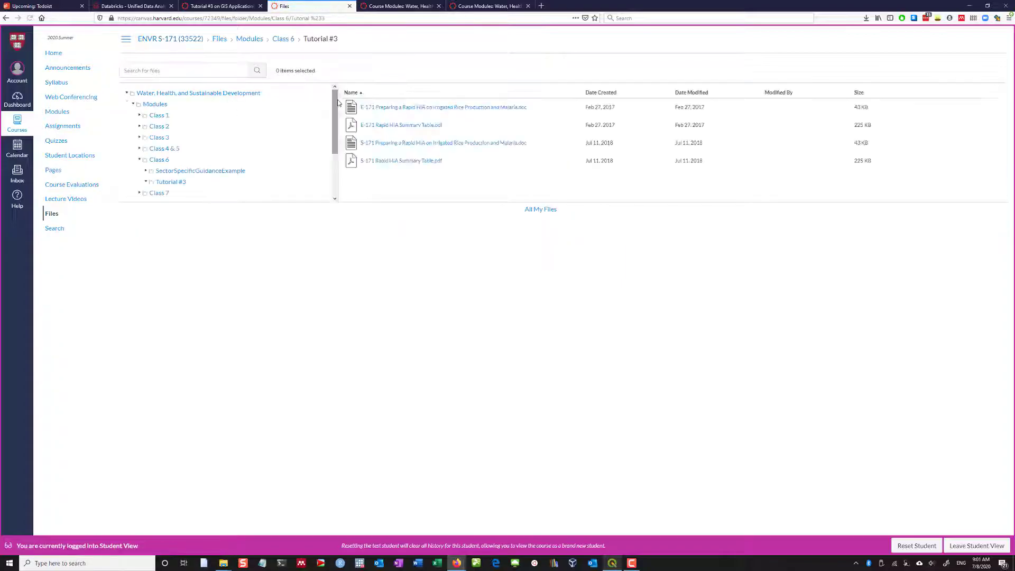
left_click(285, 40)
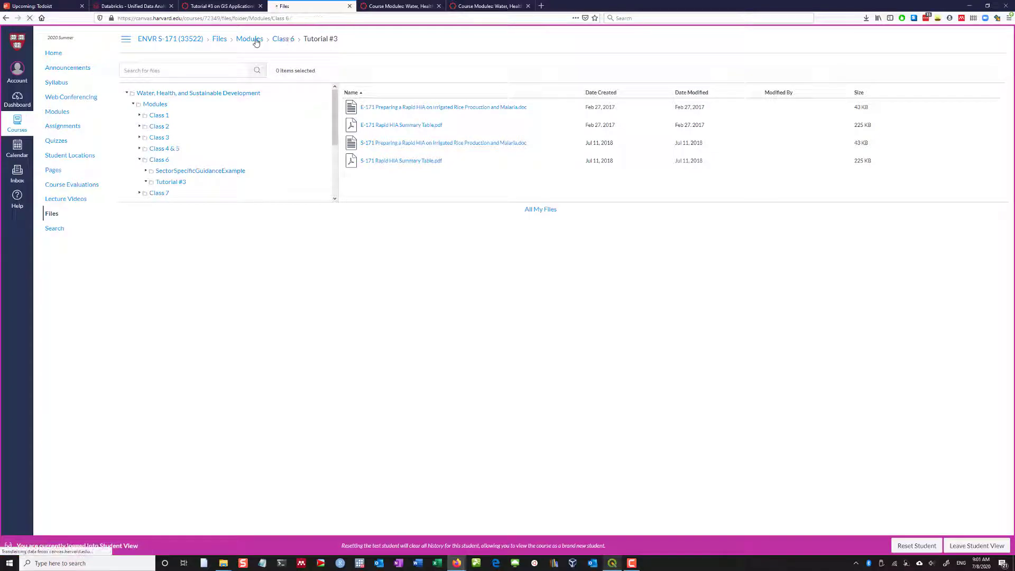
Step: Open the course Modules page and locate the Tutorial #3 video walkthrough and data files under Class 4 & 5
left_click(56, 113)
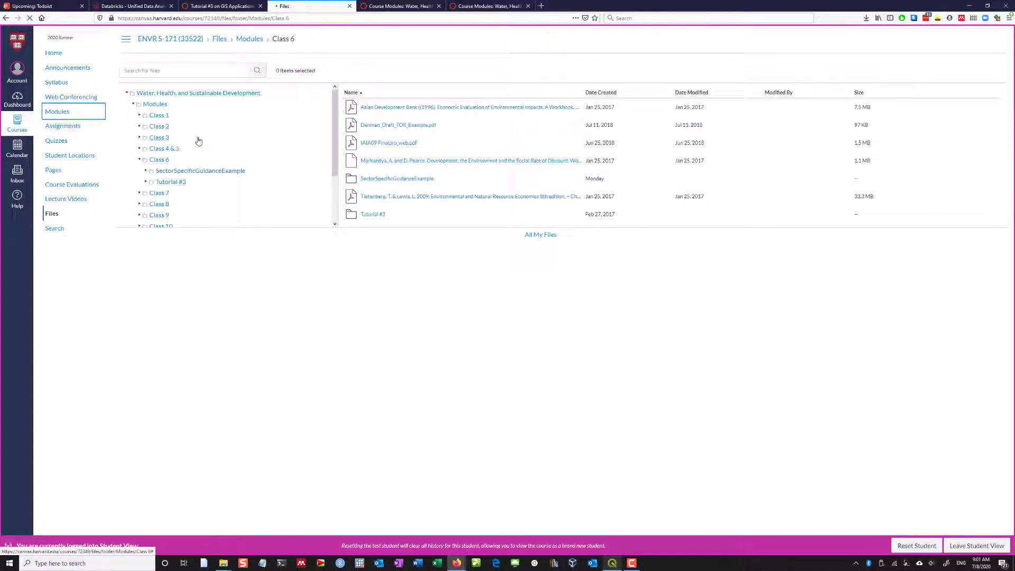
scroll(204, 260, "down", 10)
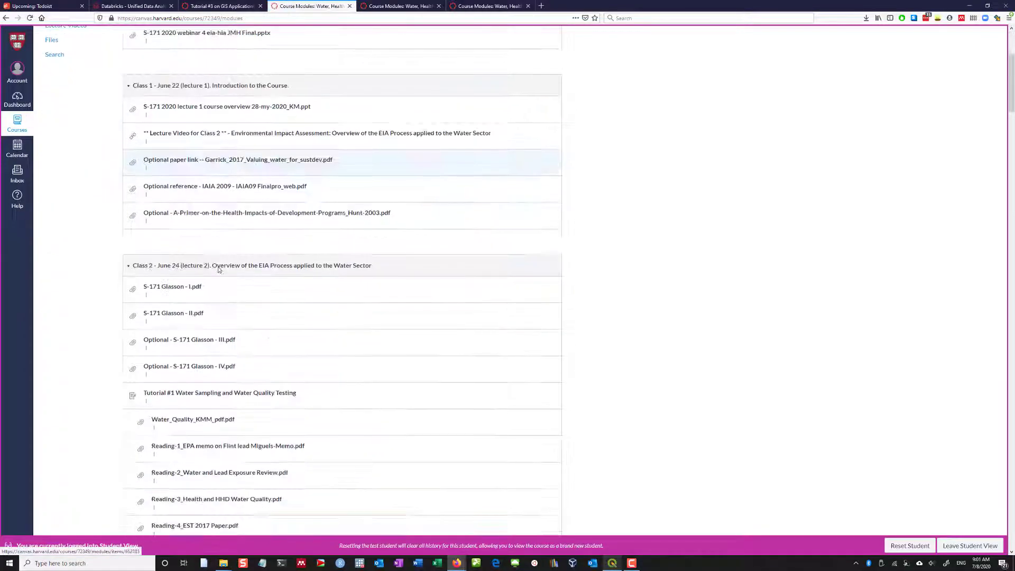
scroll(220, 274, "up", 1)
scroll(221, 275, "down", 5)
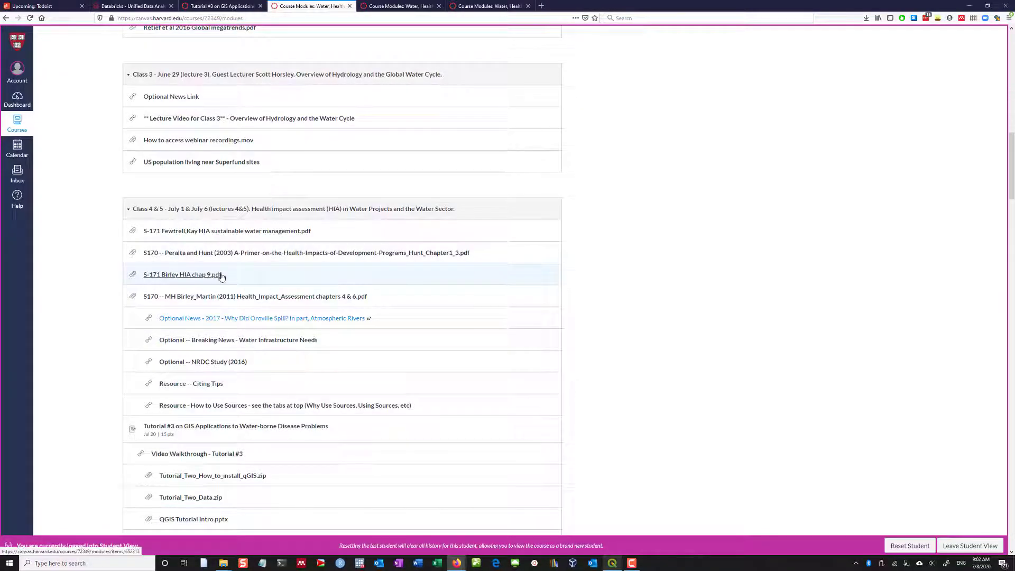
scroll(222, 277, "down", 2)
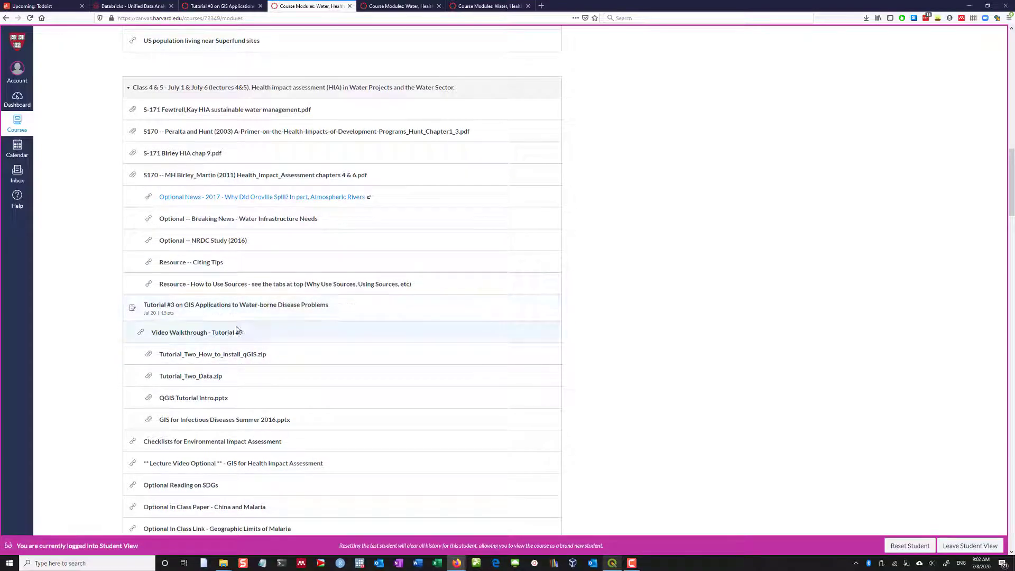
left_click(402, 6)
left_click(466, 4)
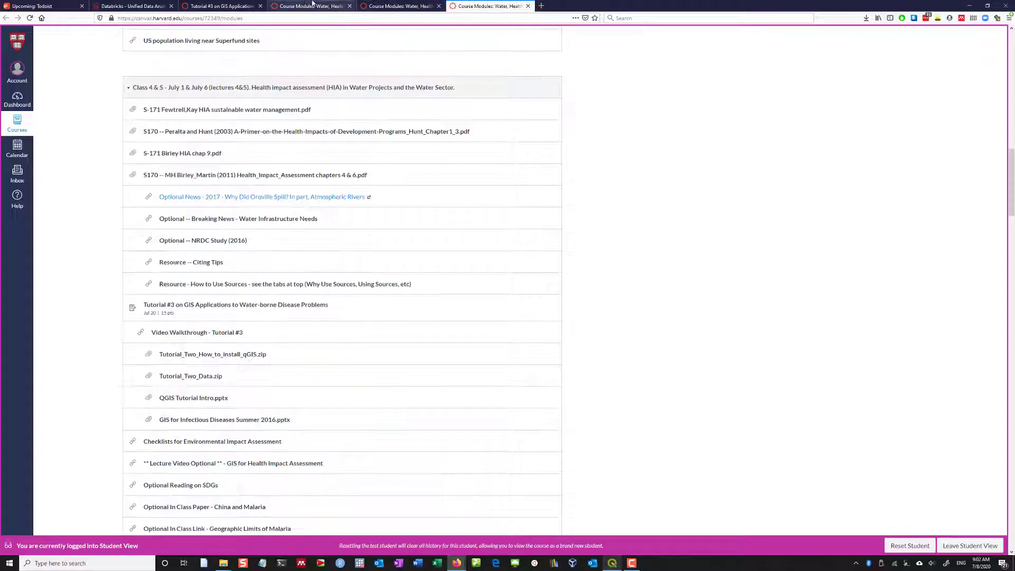
Step: Return to the Tutorial #3 assignment page and review the Part 1: Mapping Sampling Data steps
left_click(222, 5)
scroll(293, 268, "down", 10)
scroll(292, 268, "down", 2)
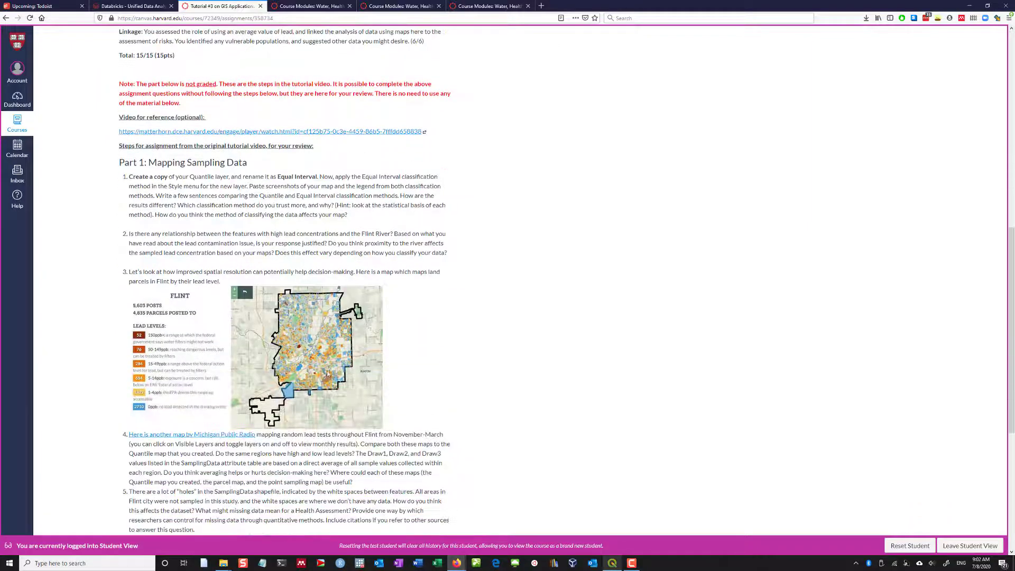
scroll(326, 371, "up", 4)
scroll(499, 416, "down", 3)
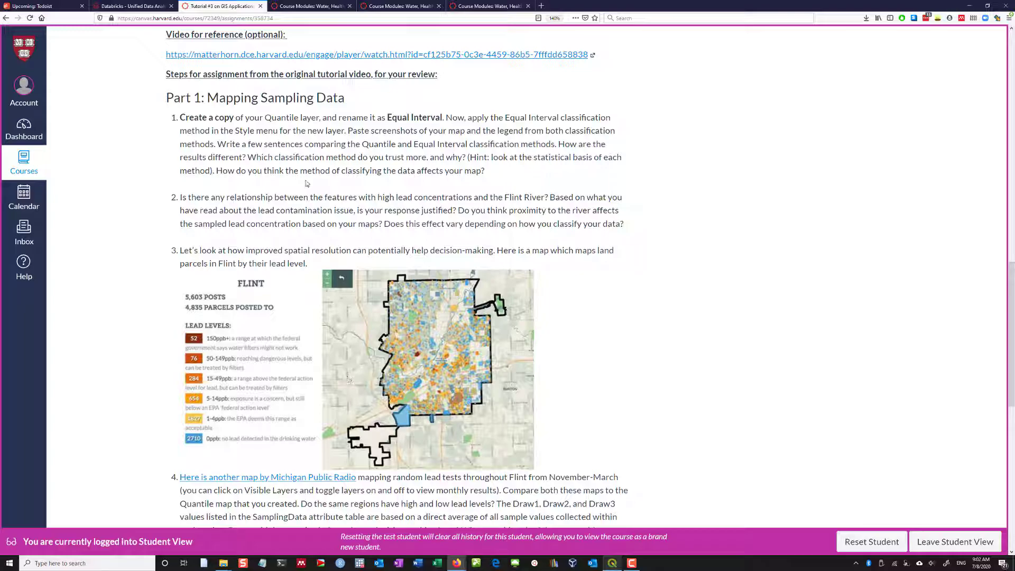
Step: Review assignment questions 1 and 2 on lead concentrations, Flint River proximity and the effect of data classification
scroll(231, 193, "up", 8)
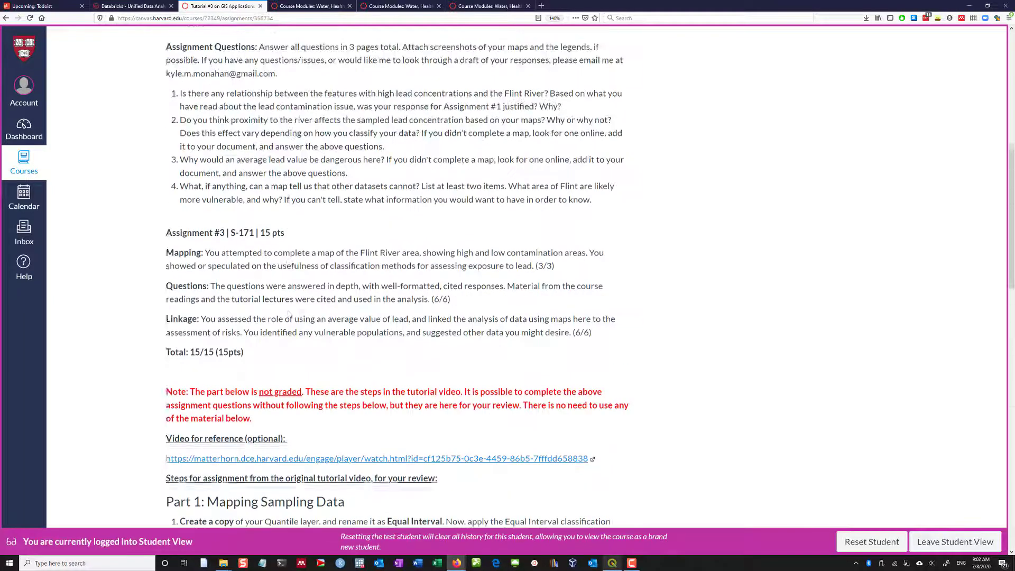
left_click_drag(191, 106, 563, 120)
left_click(562, 120)
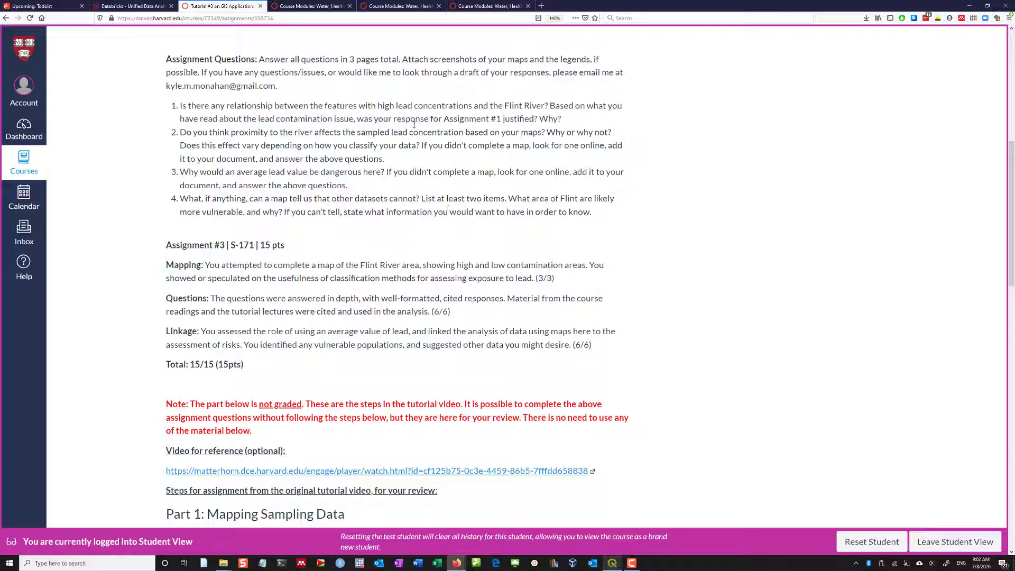
left_click_drag(376, 103, 550, 106)
left_click(520, 112)
left_click_drag(180, 132, 355, 133)
left_click(275, 132)
left_click_drag(184, 143, 426, 147)
left_click(426, 147)
Step: Switch to QGIS and compare the Equal Interval and Quantile maps by toggling the visibility of the SamplingData layers
left_click(970, 6)
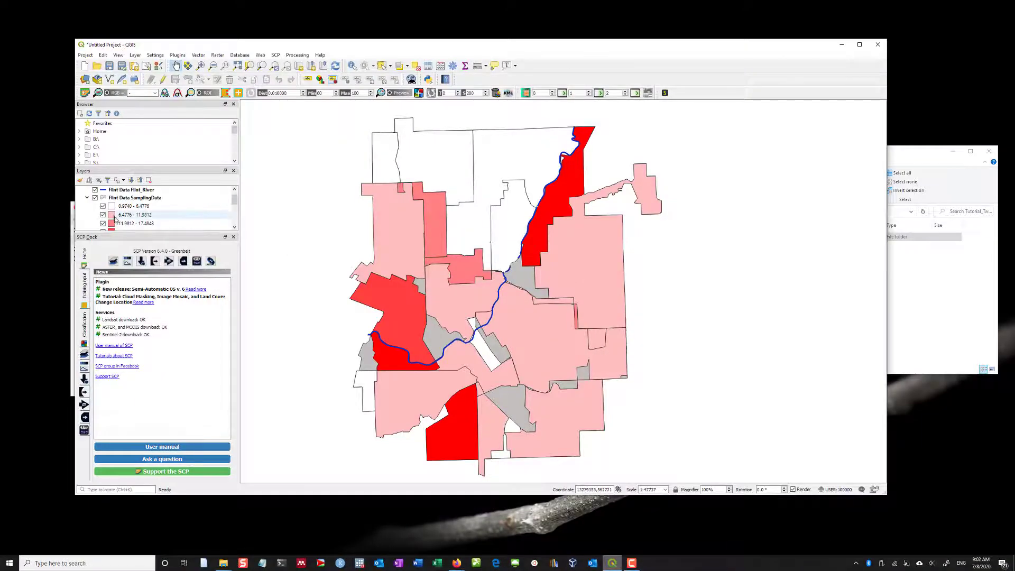
left_click(95, 198)
left_click(96, 198)
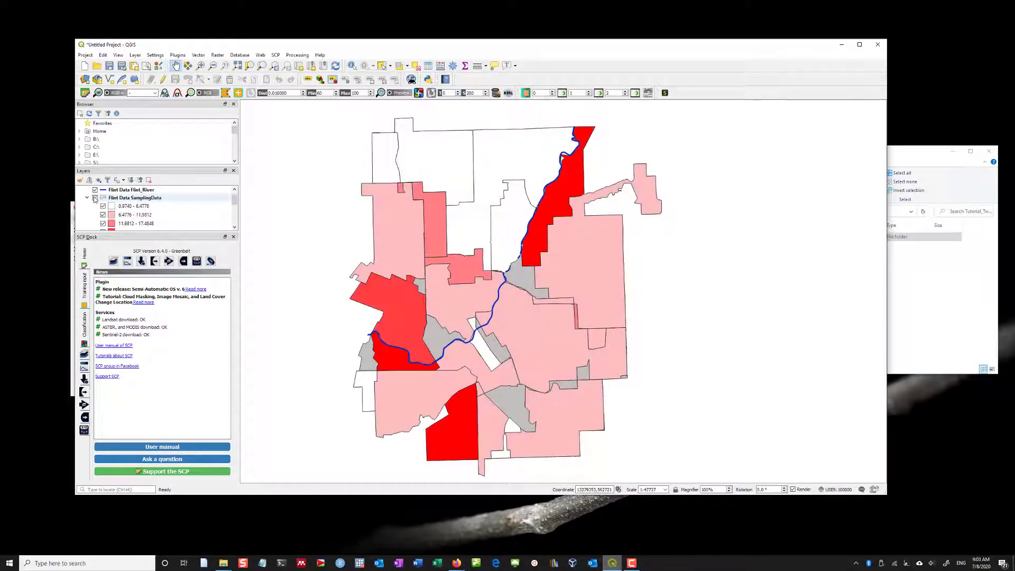
scroll(95, 201, "down", 1)
left_click(95, 225)
left_click(95, 225)
scroll(95, 226, "up", 1)
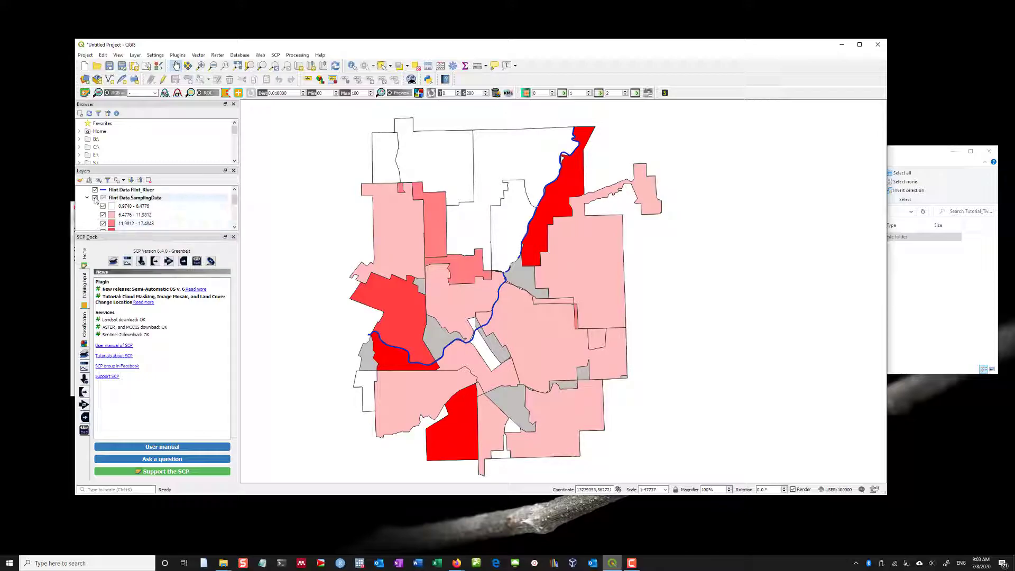
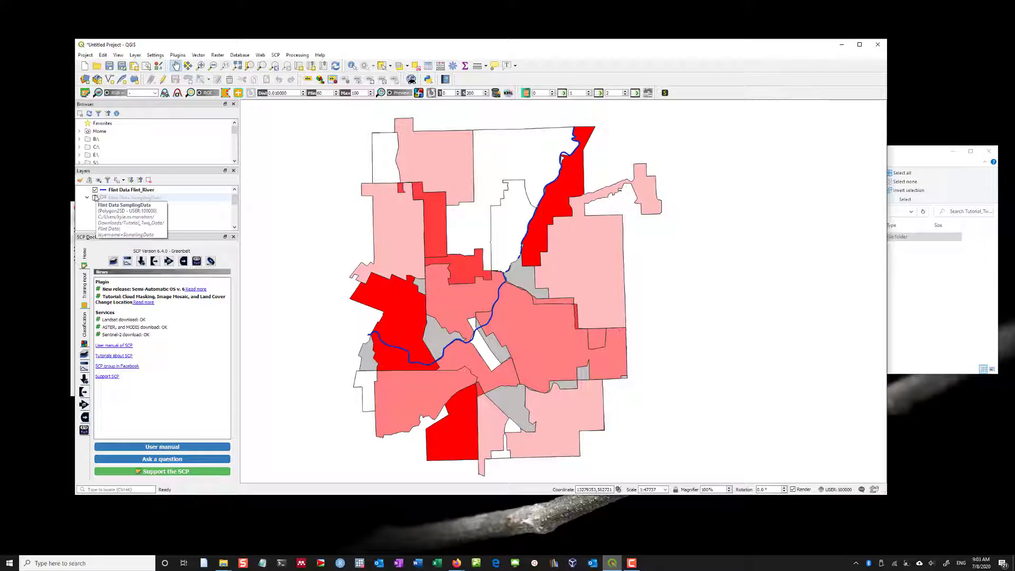
left_click(95, 198)
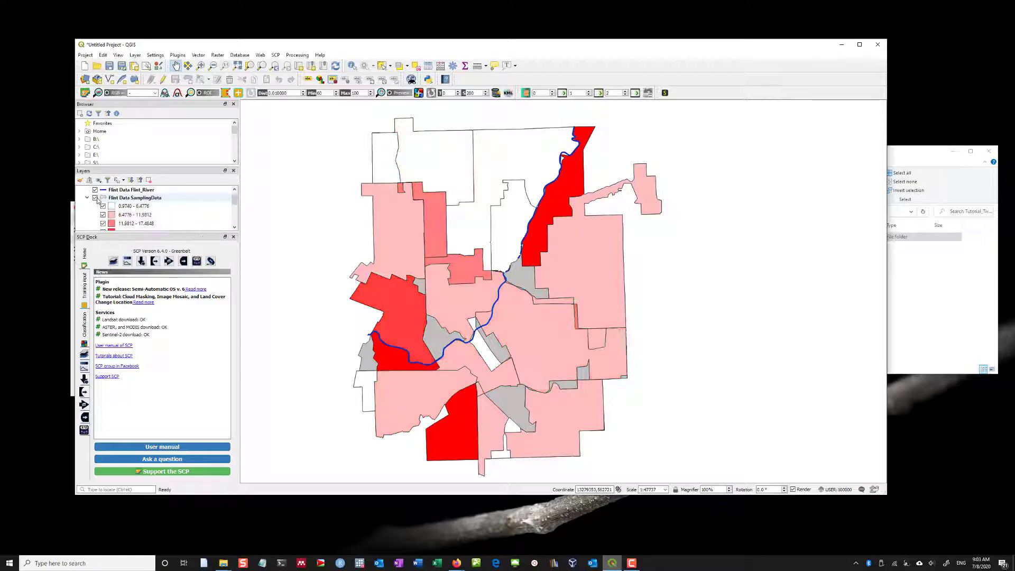
left_click(96, 198)
left_click(96, 198)
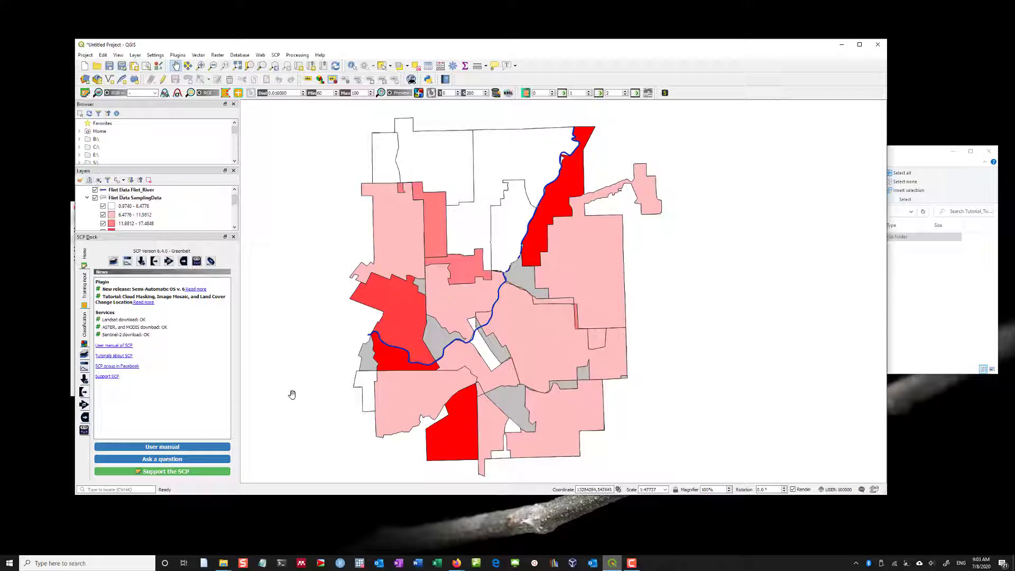
Step: Return to the assignment page in the browser and review questions 2 and 3, including the option of using an online map
left_click(456, 564)
left_click(413, 533)
scroll(285, 248, "down", 6)
scroll(285, 249, "up", 5)
scroll(285, 249, "up", 4)
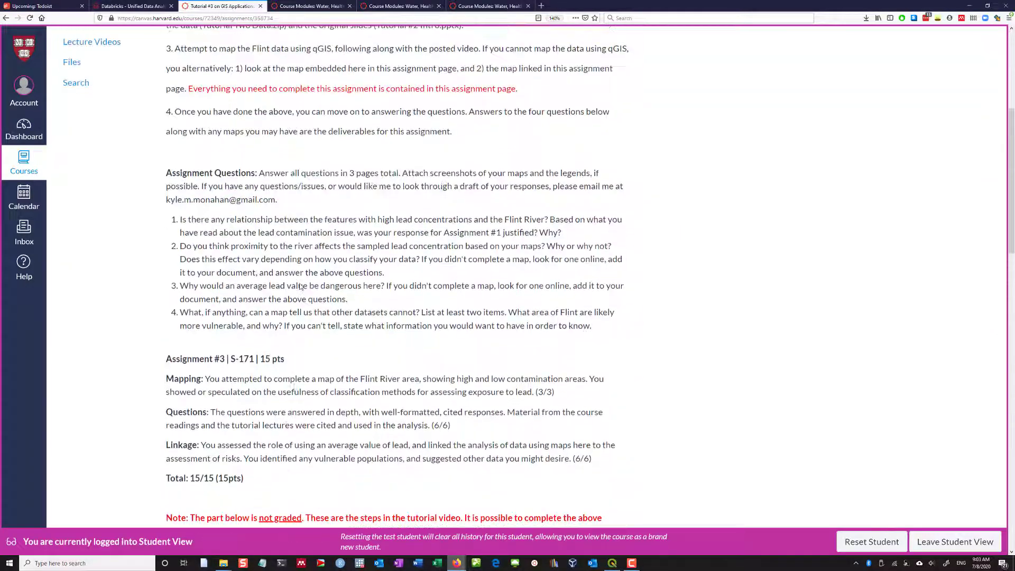
left_click_drag(205, 264, 330, 265)
left_click(259, 289)
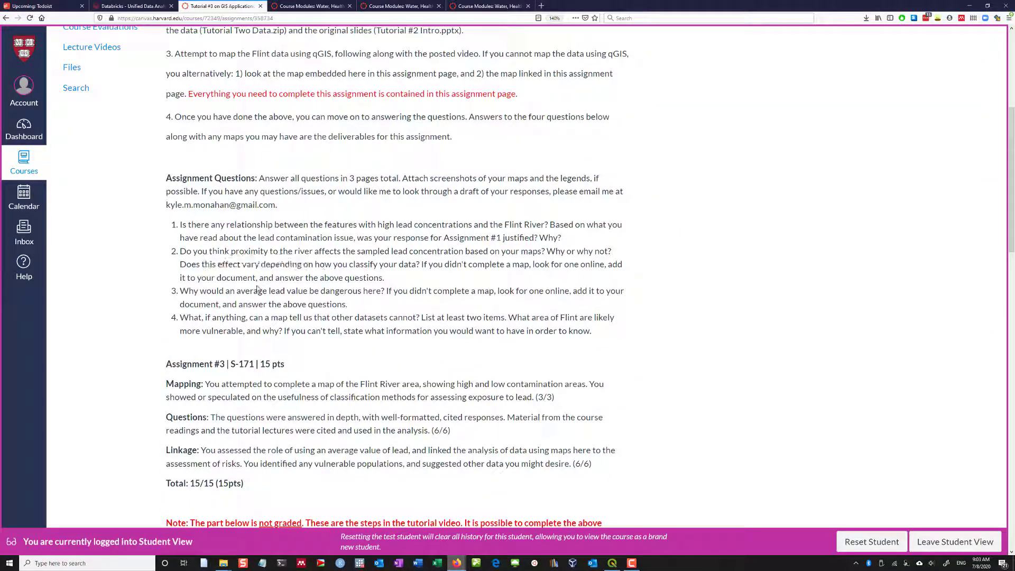
left_click_drag(386, 290, 171, 302)
left_click(394, 304)
left_click_drag(393, 305, 389, 293)
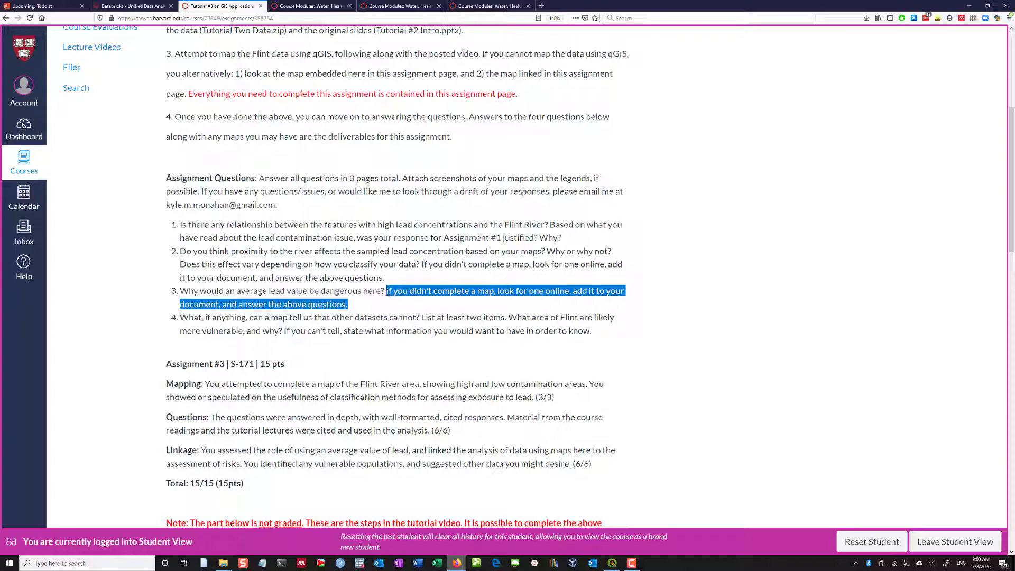
left_click(388, 292)
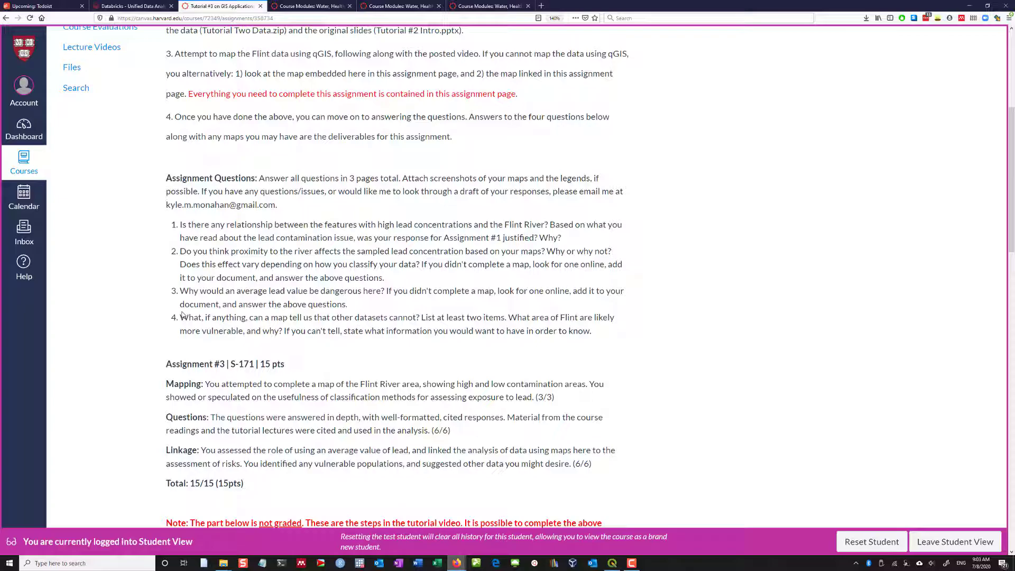
Step: Review assignment question 4 on what a map can tell and which areas of Flint are likely more vulnerable
left_click_drag(181, 315, 513, 323)
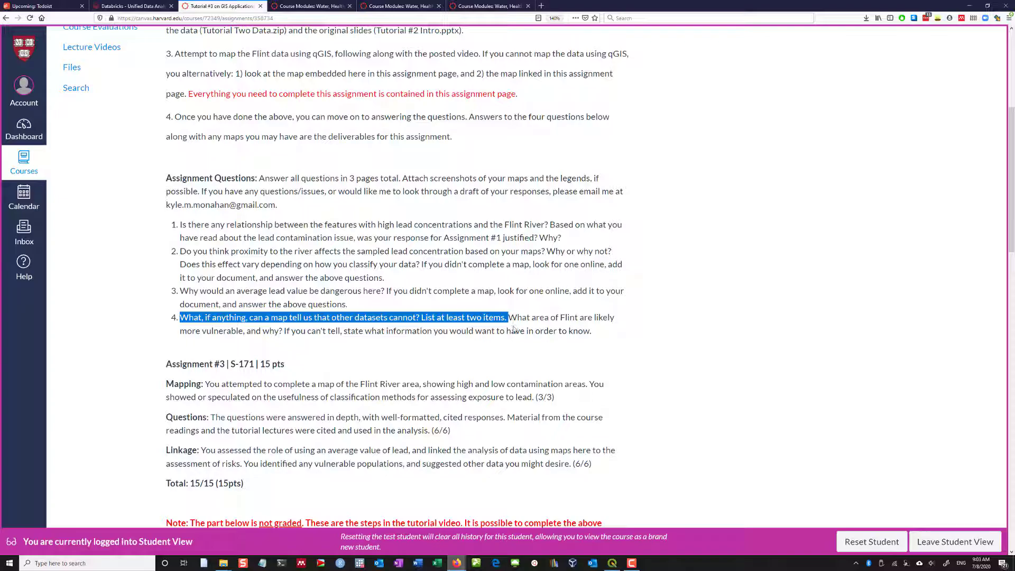
left_click(505, 320)
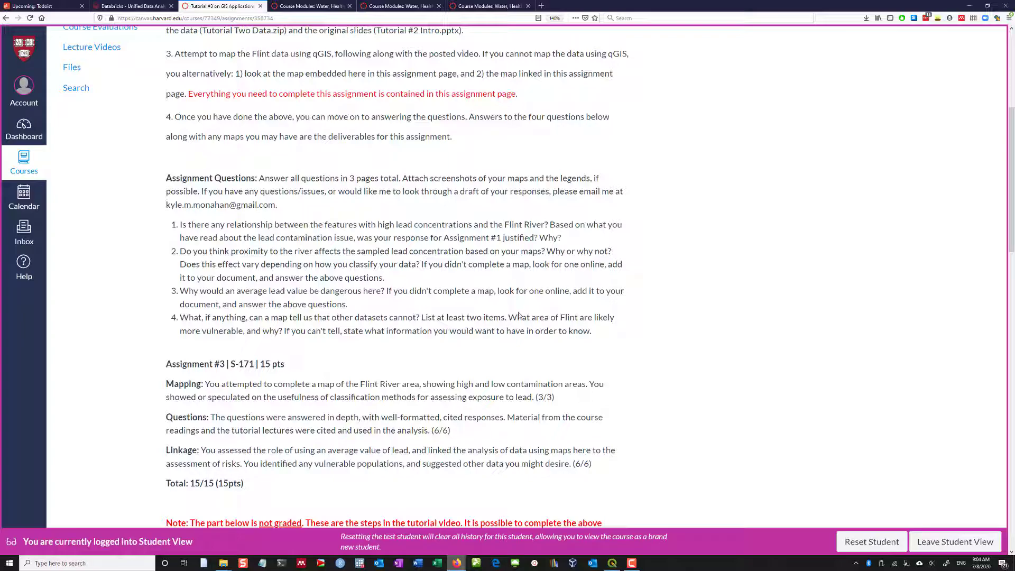
left_click_drag(510, 319, 269, 331)
left_click(269, 332)
Step: Switch to QGIS and hide the SamplingData Quantile layer, leaving the DemographicData polygons and the Flint River shown
left_click(969, 6)
scroll(79, 219, "down", 1)
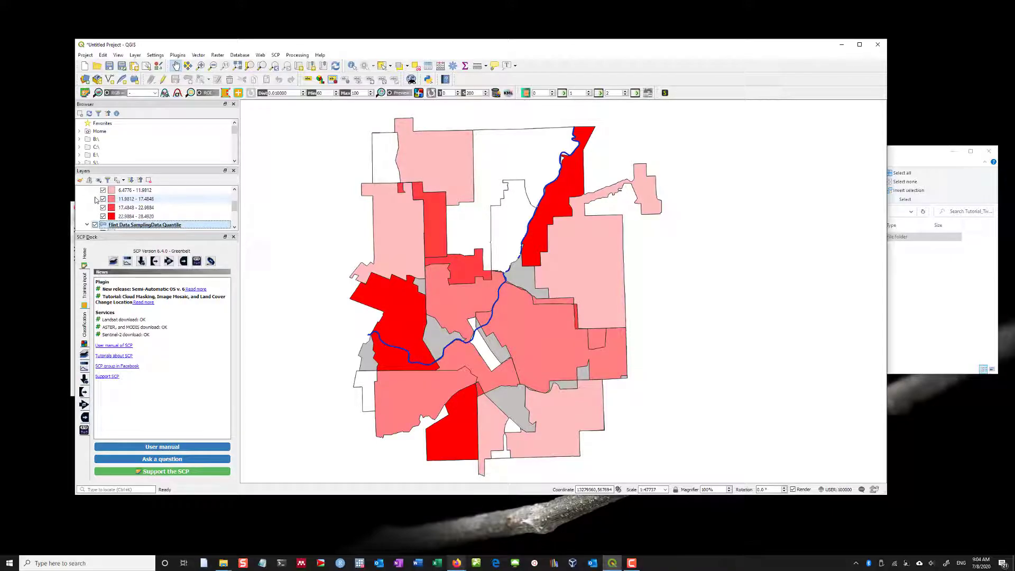
left_click(95, 225)
scroll(97, 224, "down", 1)
scroll(99, 222, "down", 1)
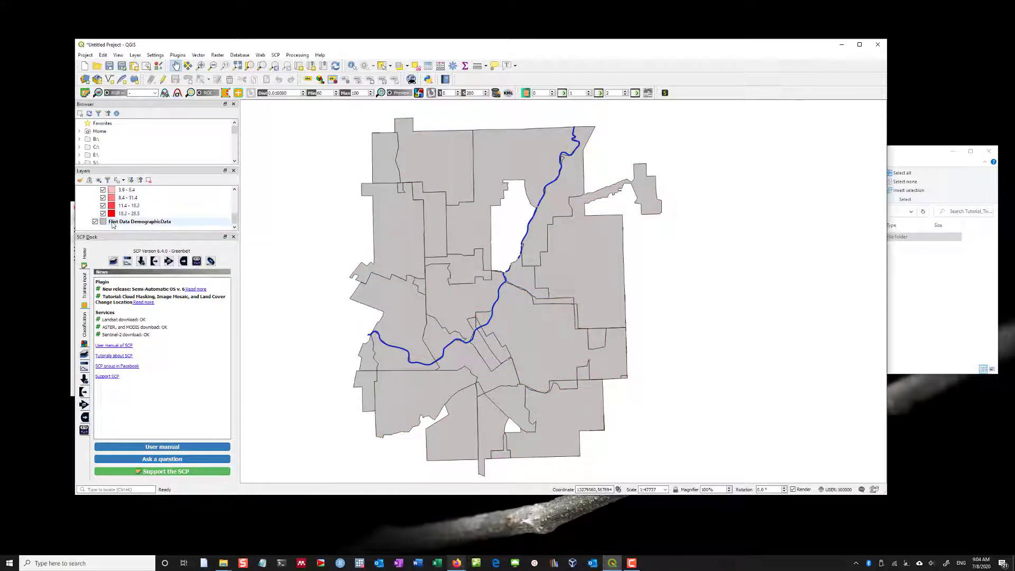
Step: Set the DemographicData layer's symbology to Graduated, using PRC_BLACK as the classified column
left_click(107, 224)
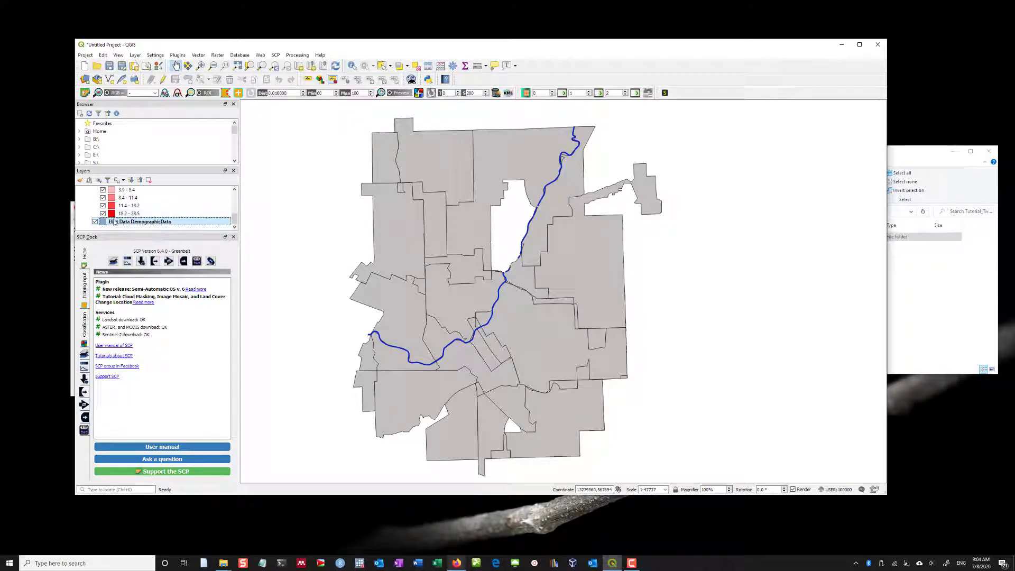
double_click(116, 223)
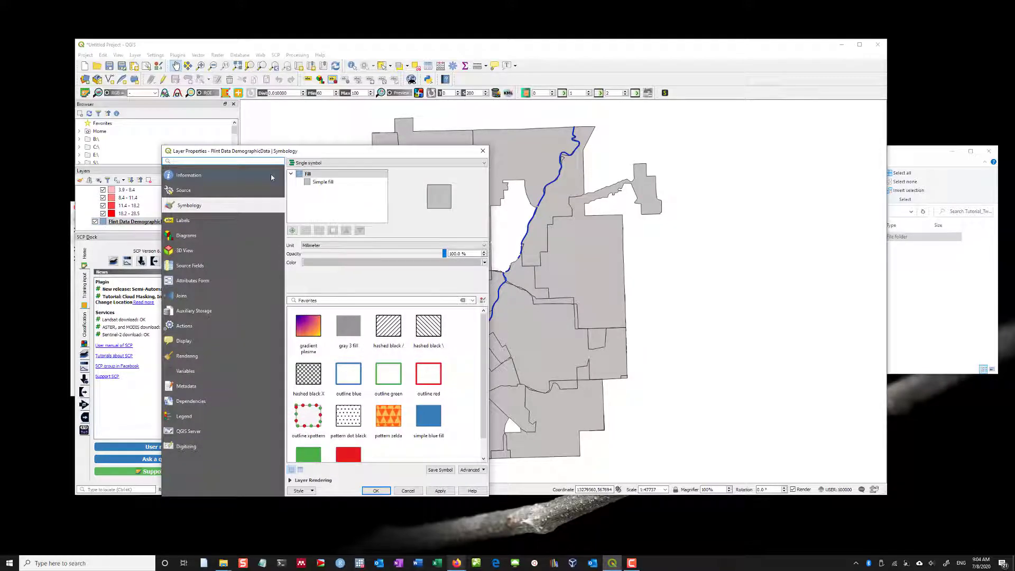
left_click(311, 164)
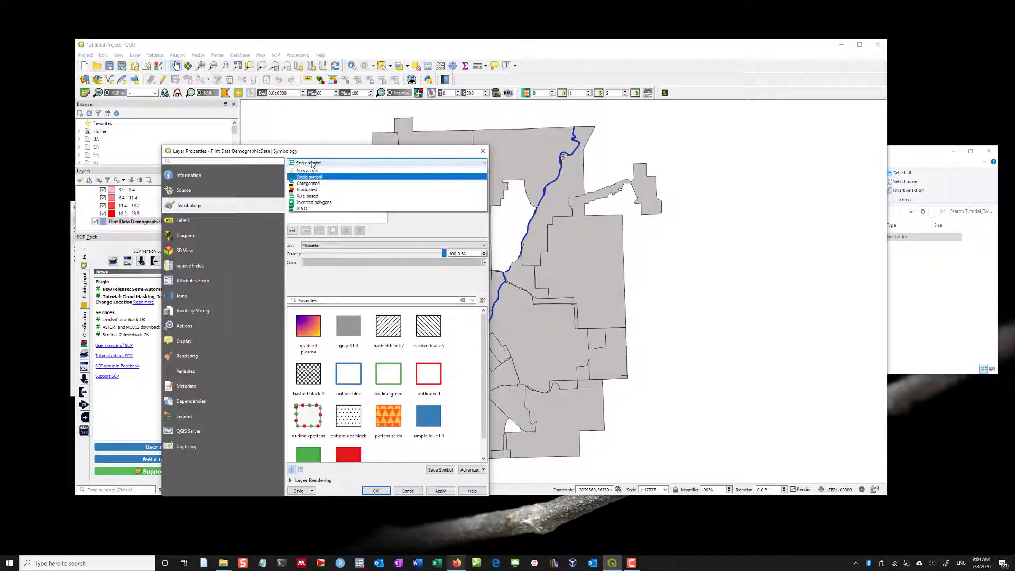
left_click(320, 191)
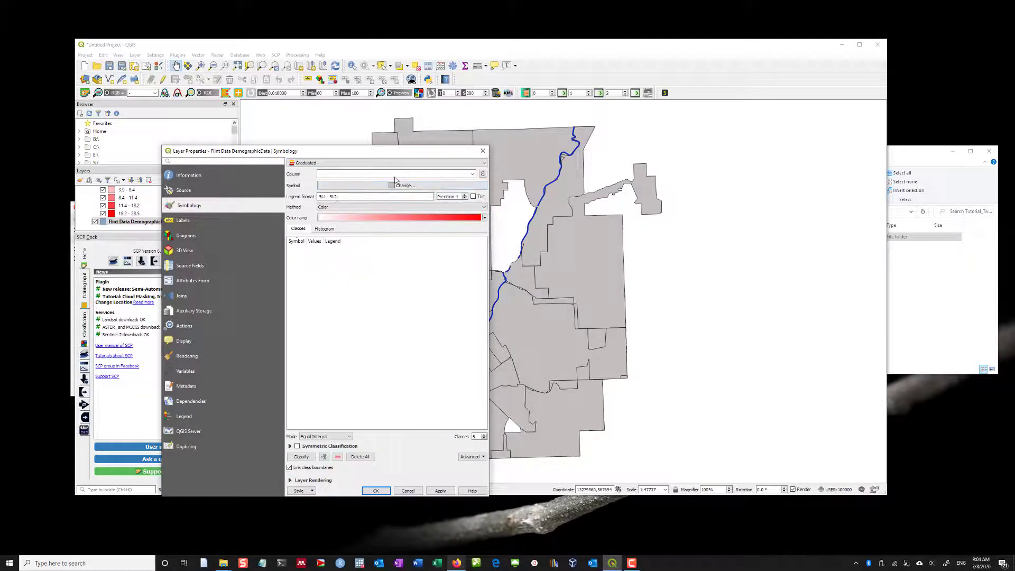
left_click(473, 174)
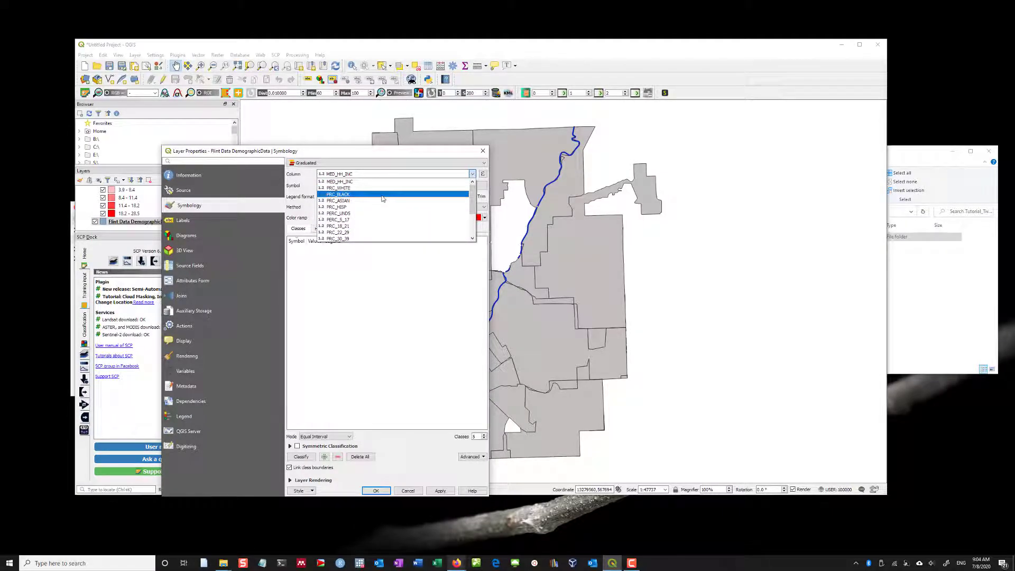
scroll(370, 190, "down", 2)
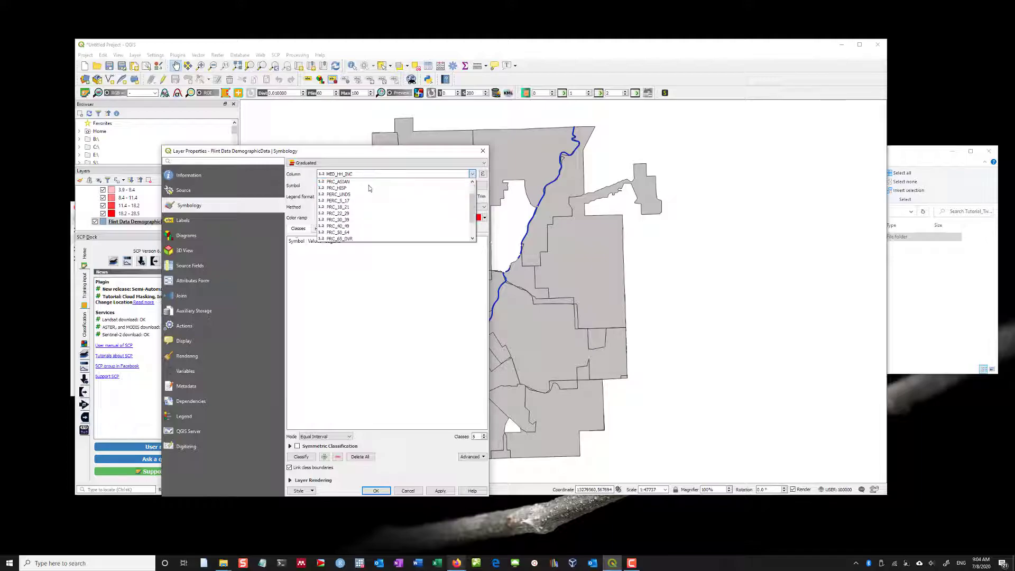
scroll(369, 188, "up", 2)
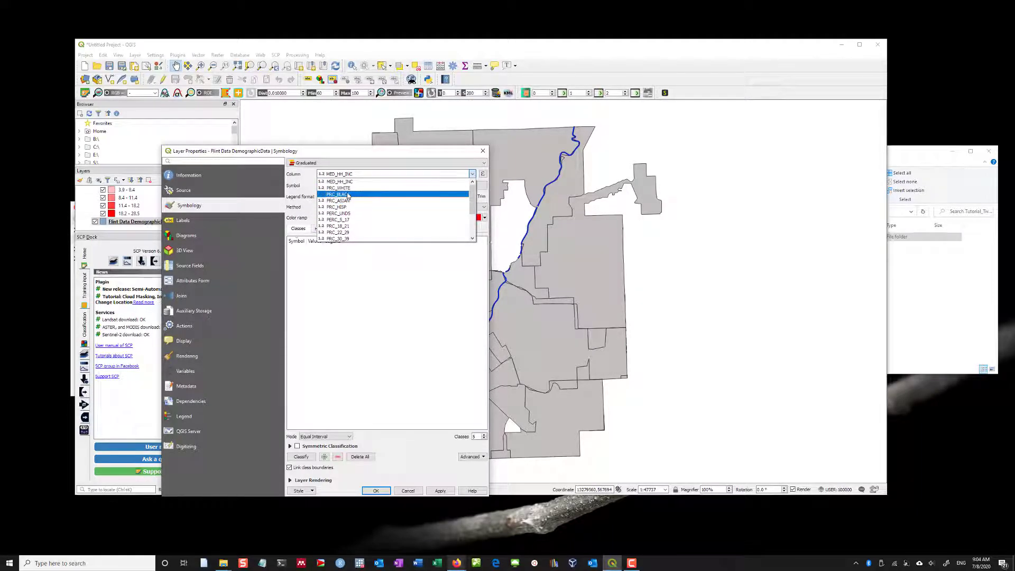
left_click(348, 195)
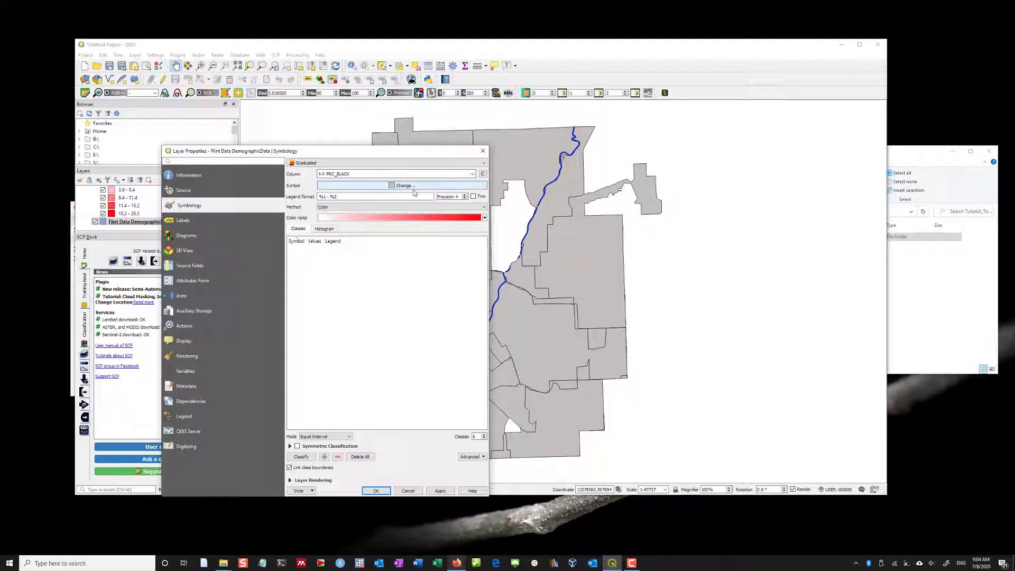
Step: Change the color ramp's end color (Color 2) to blue #0400ff and apply it to the layer
left_click(449, 218)
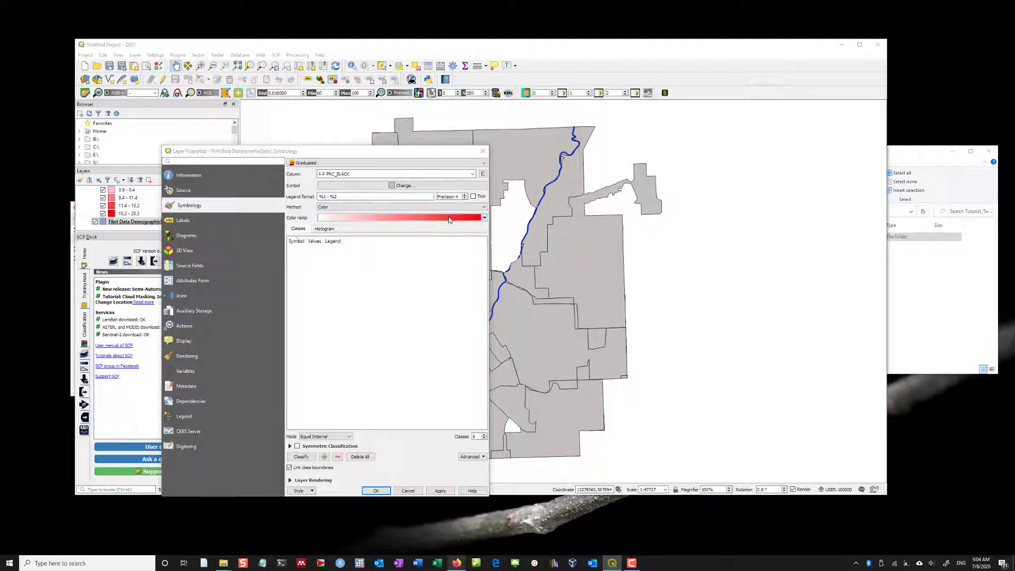
key("Escape")
left_click(476, 217)
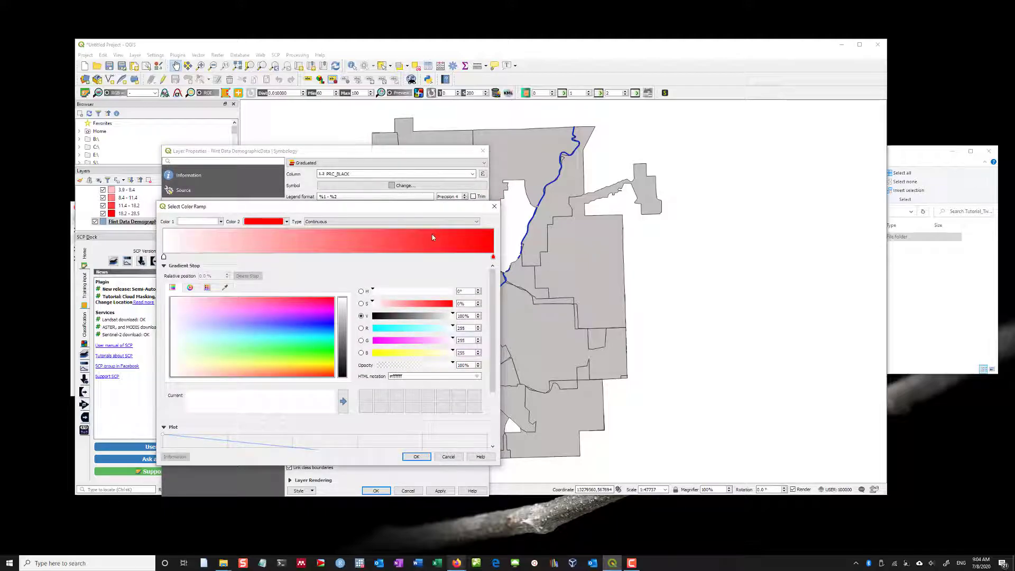
left_click(275, 222)
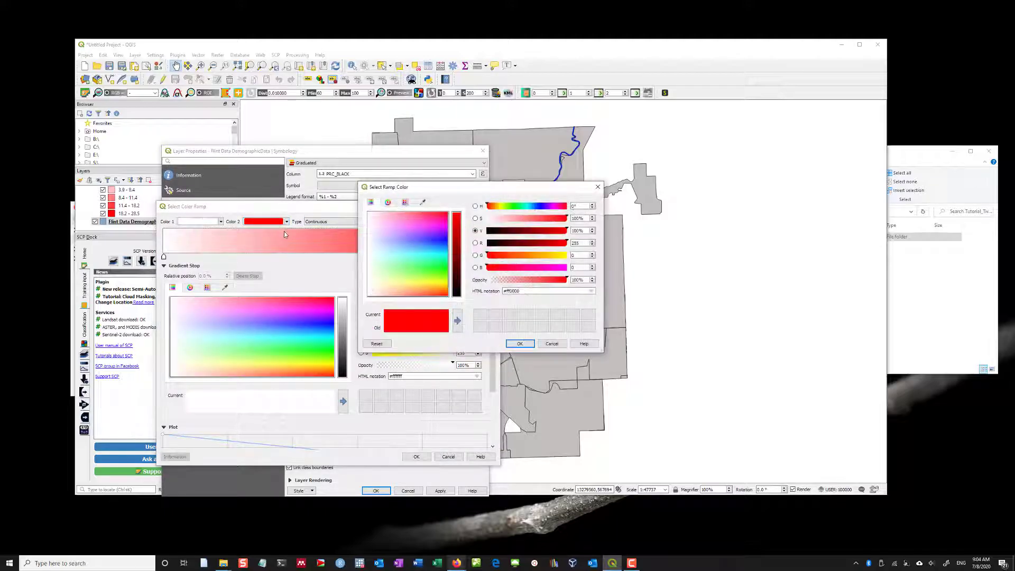
left_click(542, 206)
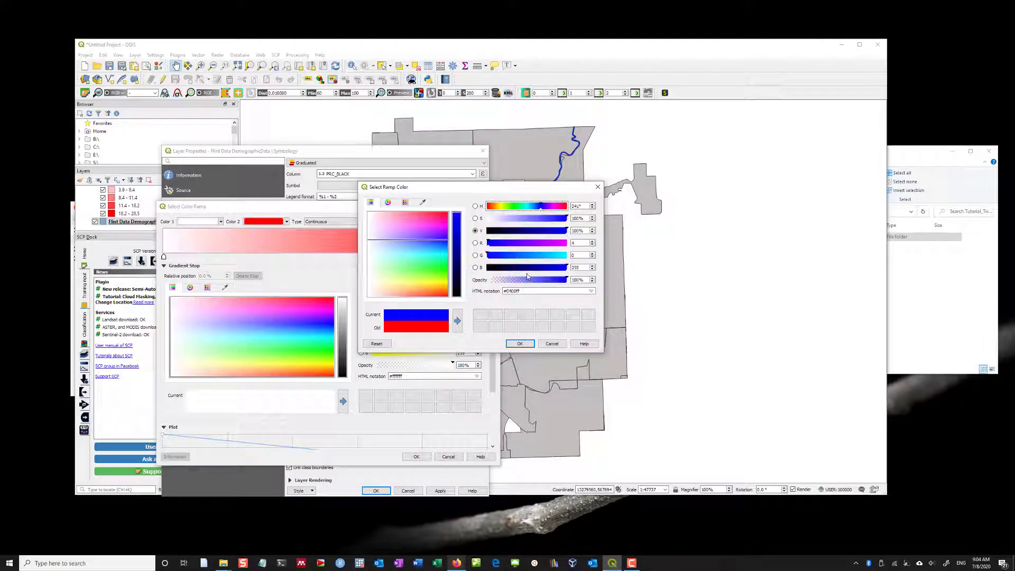
left_click(528, 345)
left_click(418, 456)
left_click(449, 491)
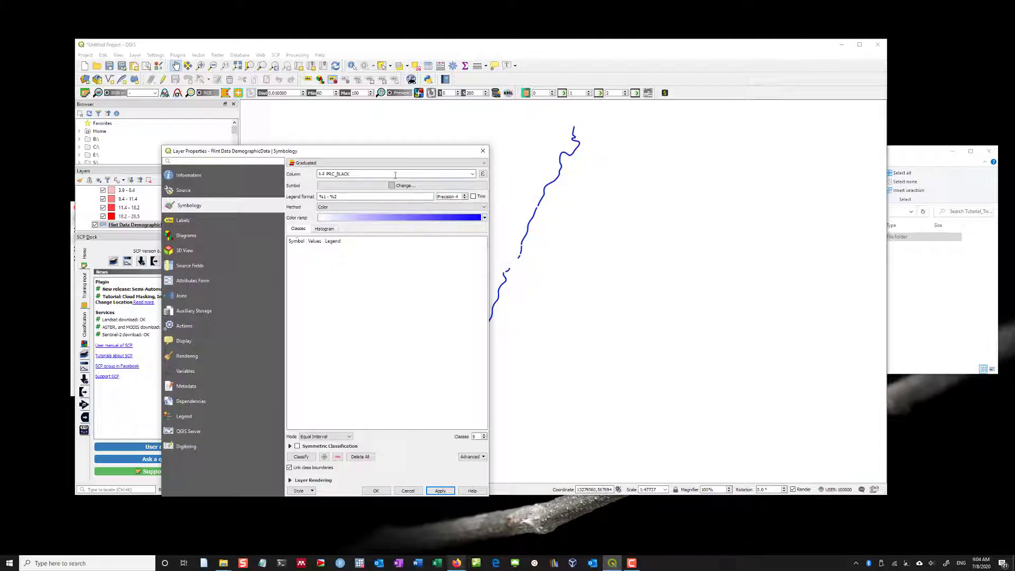
Step: Classify PRC_BLACK into five Equal Interval classes, apply them, and uncover the map for viewing
left_click_drag(382, 155, 609, 193)
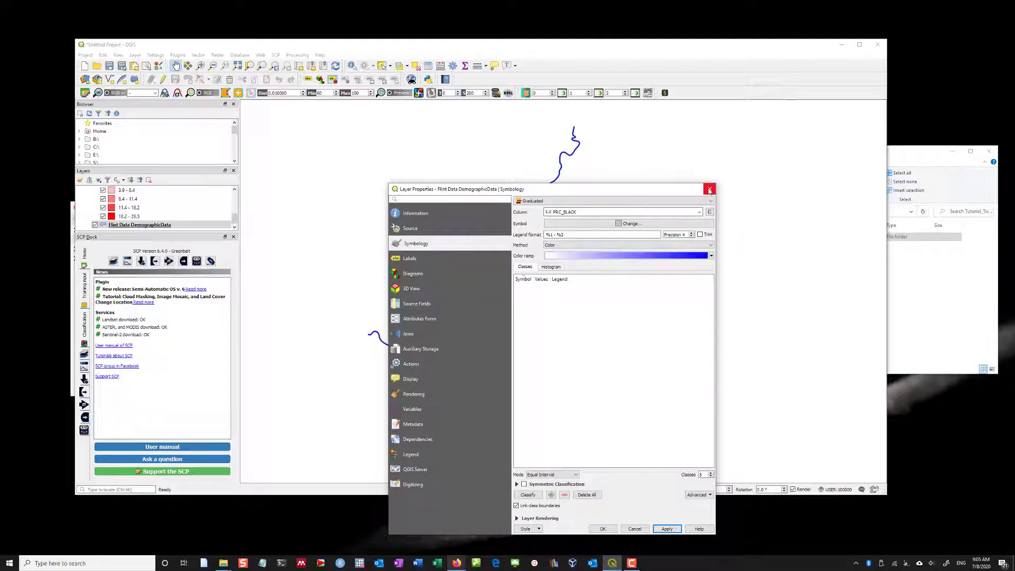
left_click(531, 499)
left_click(677, 531)
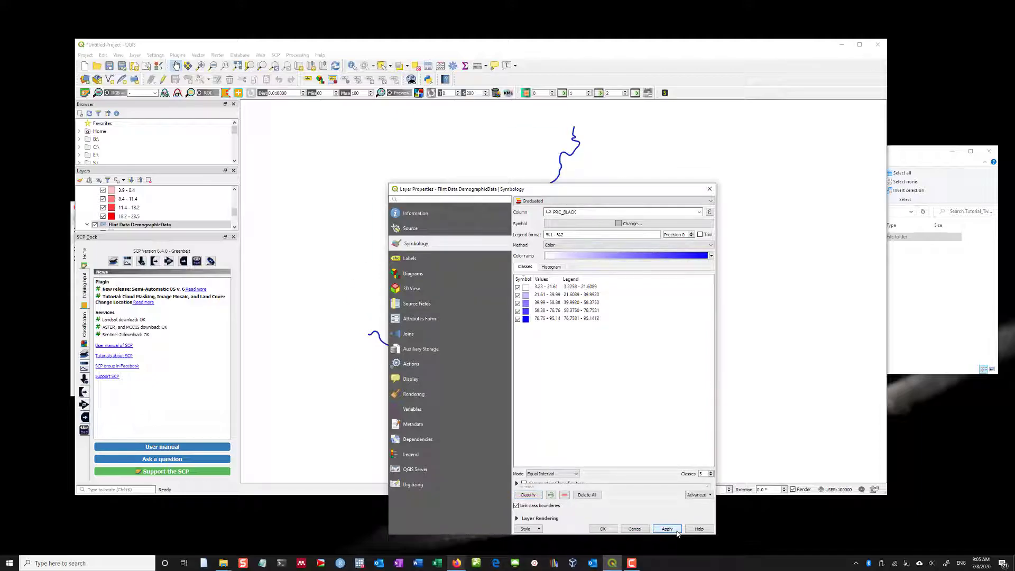
left_click_drag(543, 191, 766, 110)
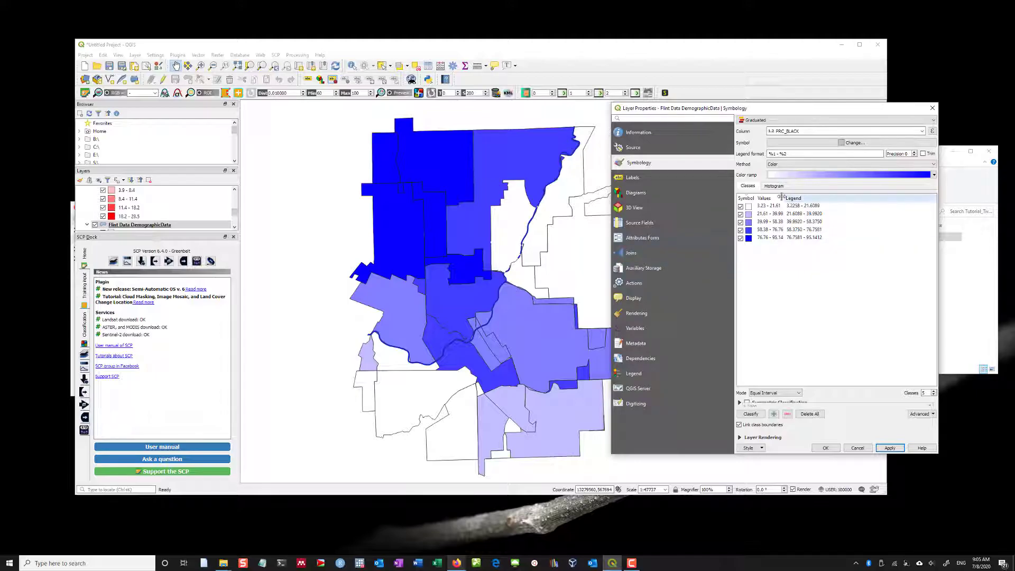
Step: Switch the classification mode to Natural Breaks (Jenks) and review the color ramp's type options
left_click(775, 393)
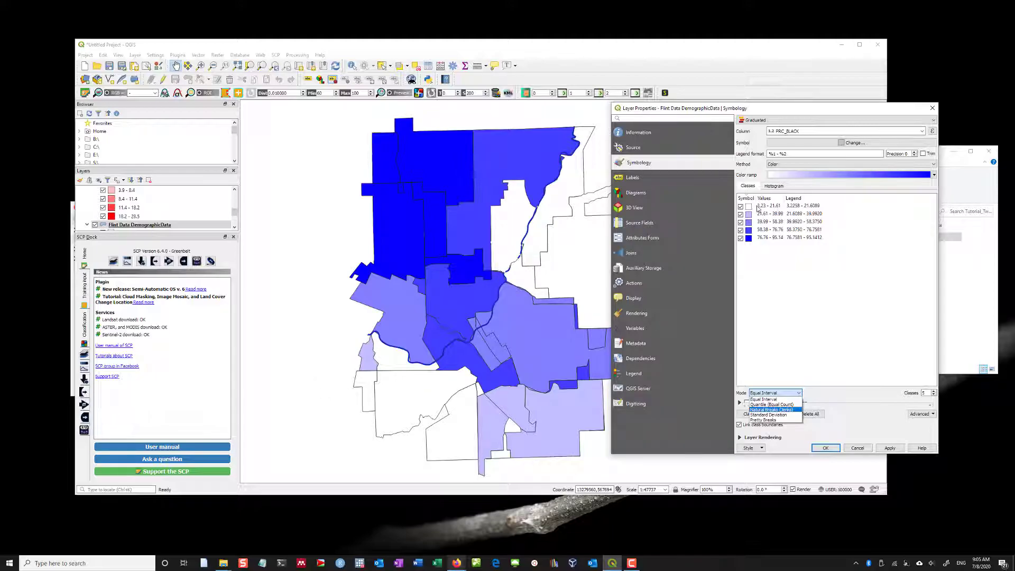
left_click(782, 411)
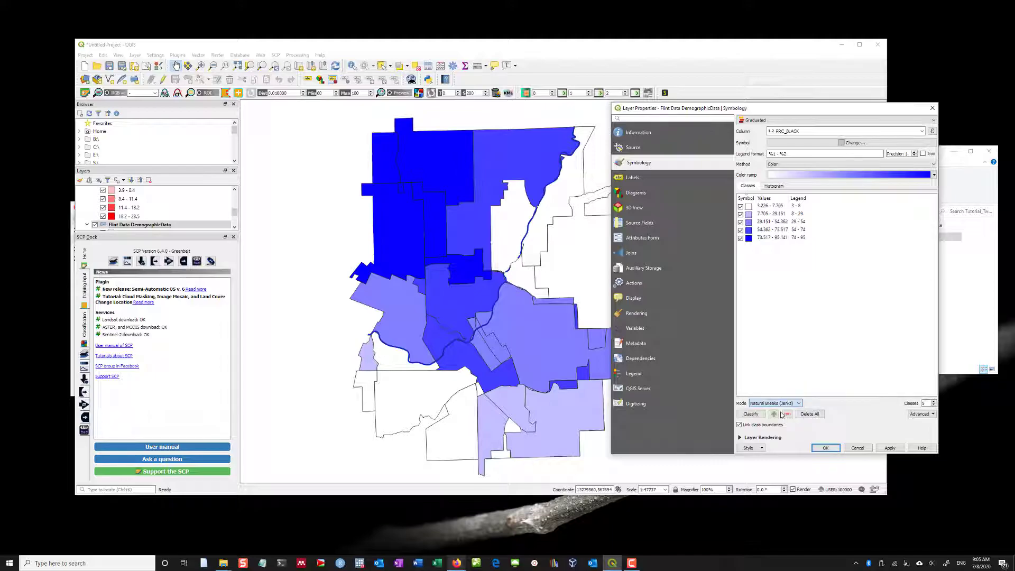
left_click(830, 176)
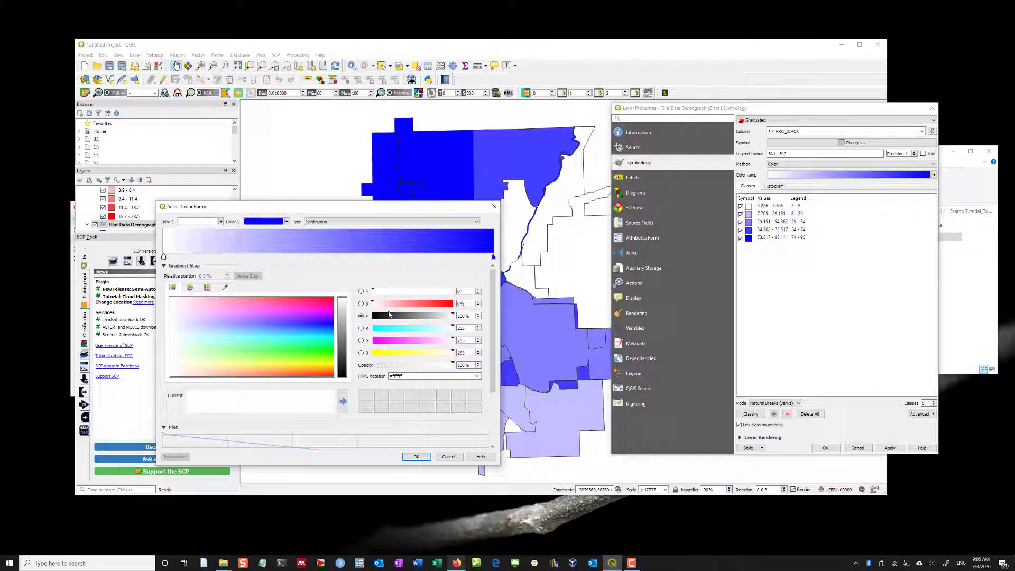
left_click(444, 222)
left_click(434, 228)
left_click(429, 222)
left_click(426, 233)
left_click(416, 456)
Step: Set the color ramp's start color (Color 1) to light blue #b4b7ff so the lowest class is tinted
left_click(817, 173)
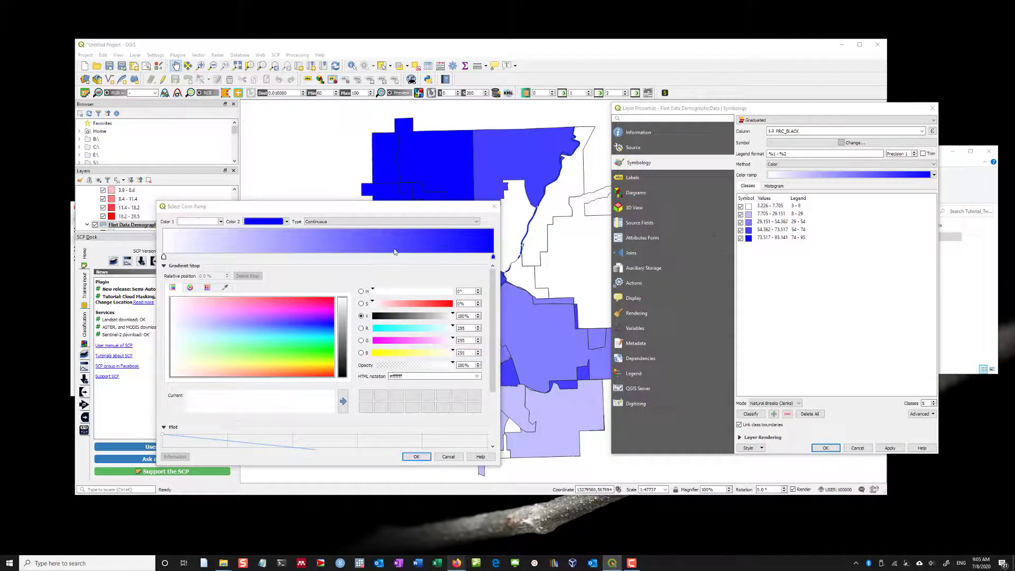
left_click(200, 222)
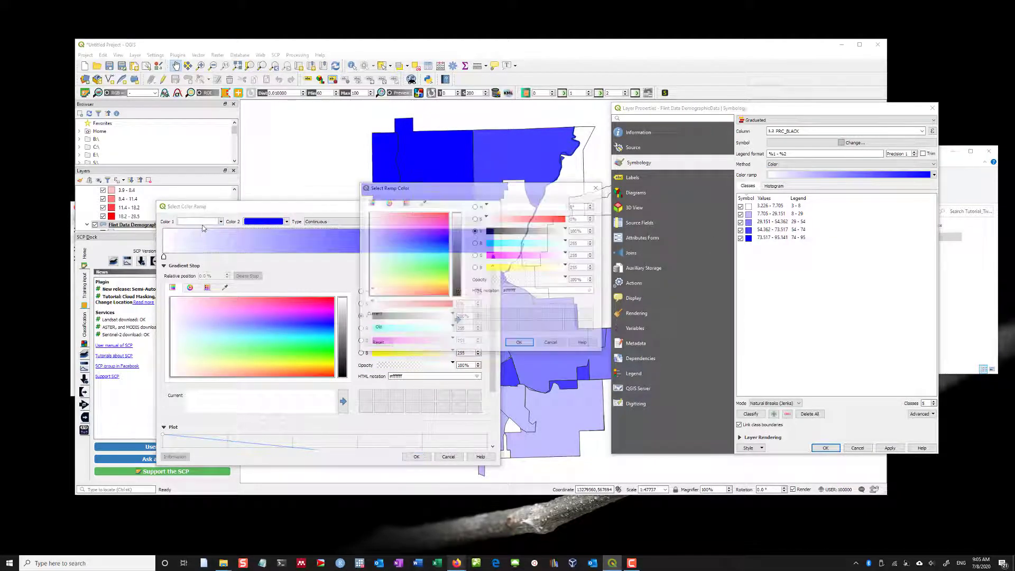
left_click(492, 244)
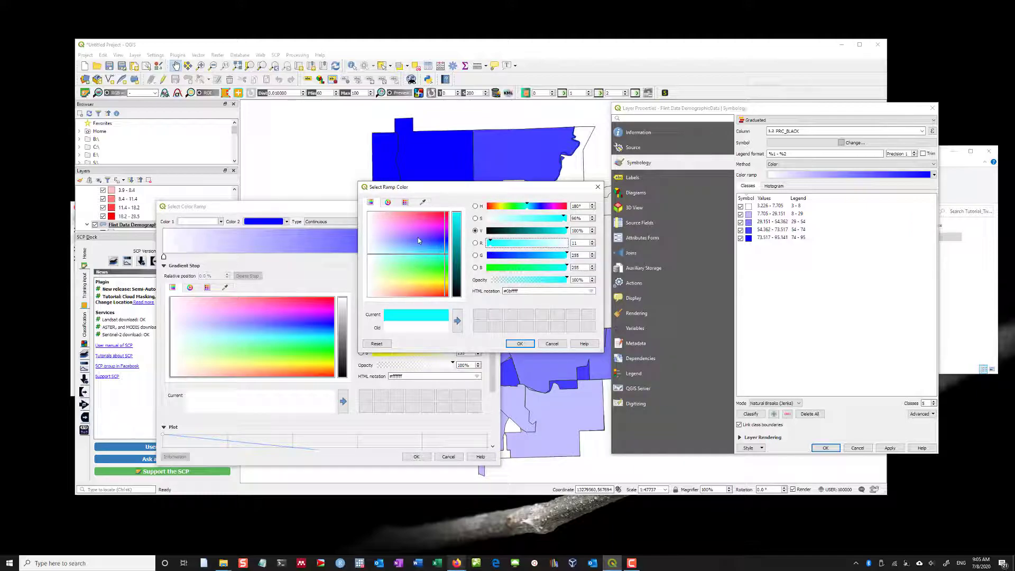
left_click(391, 238)
left_click(392, 241)
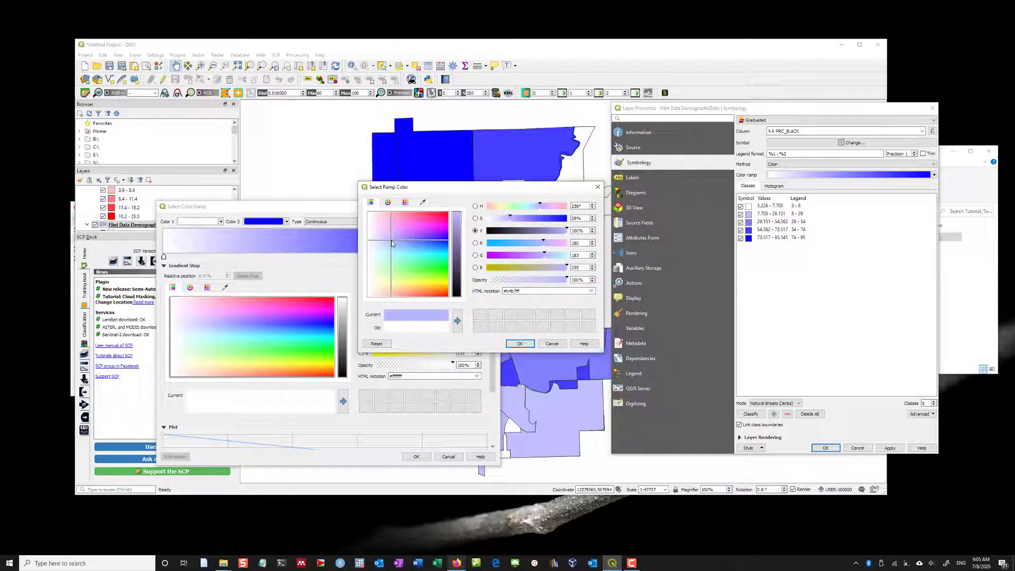
left_click(520, 344)
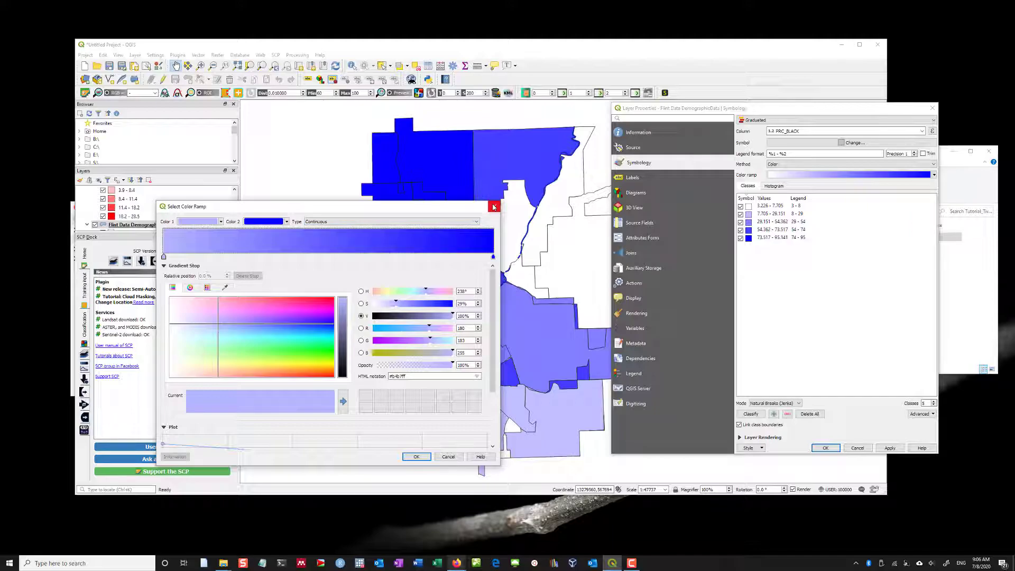
left_click(417, 457)
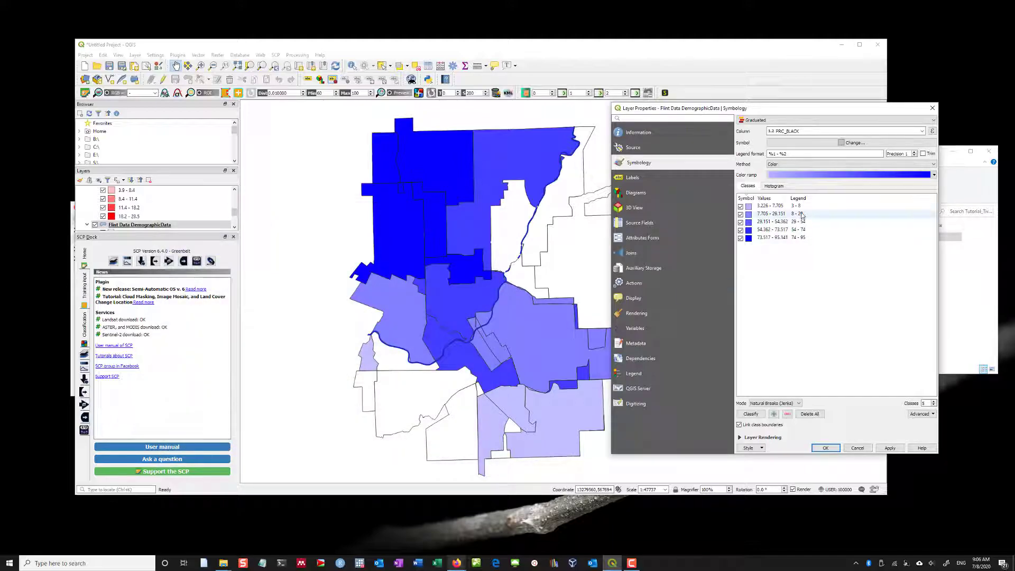
Step: Reclassify PRC_BLACK with the Standard Deviation mode and apply it to the map
double_click(782, 206)
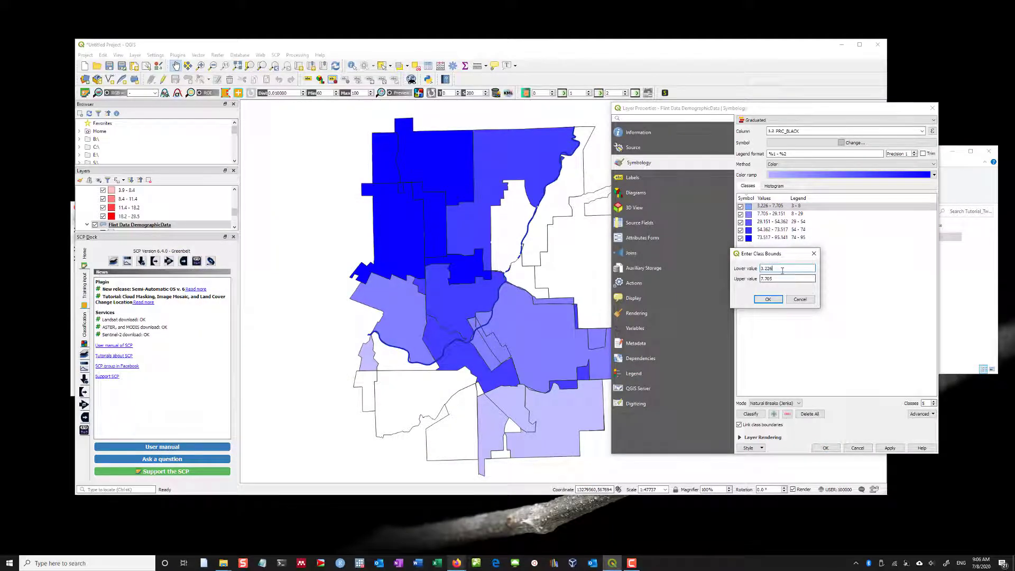
left_click(797, 301)
left_click(775, 404)
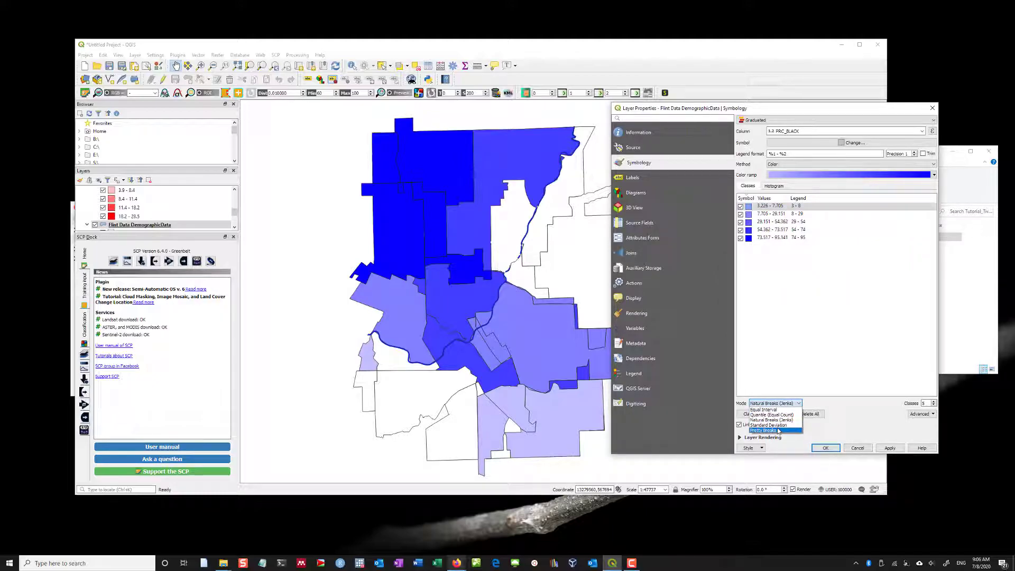
left_click(779, 425)
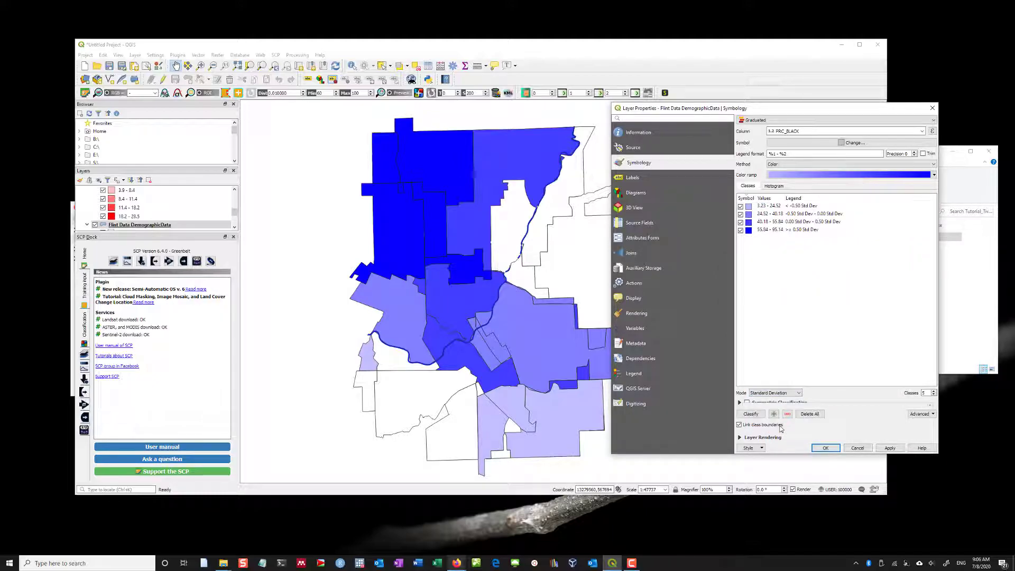
left_click(887, 449)
Step: Reclassify PRC_BLACK with the Quantile (Equal Count) mode and apply it to the map
left_click(775, 393)
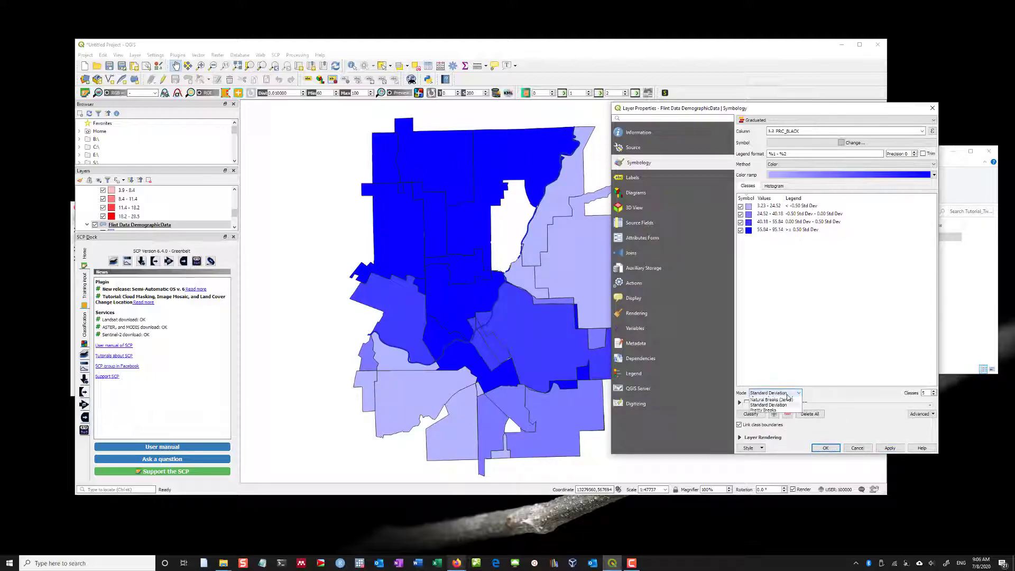
left_click(775, 405)
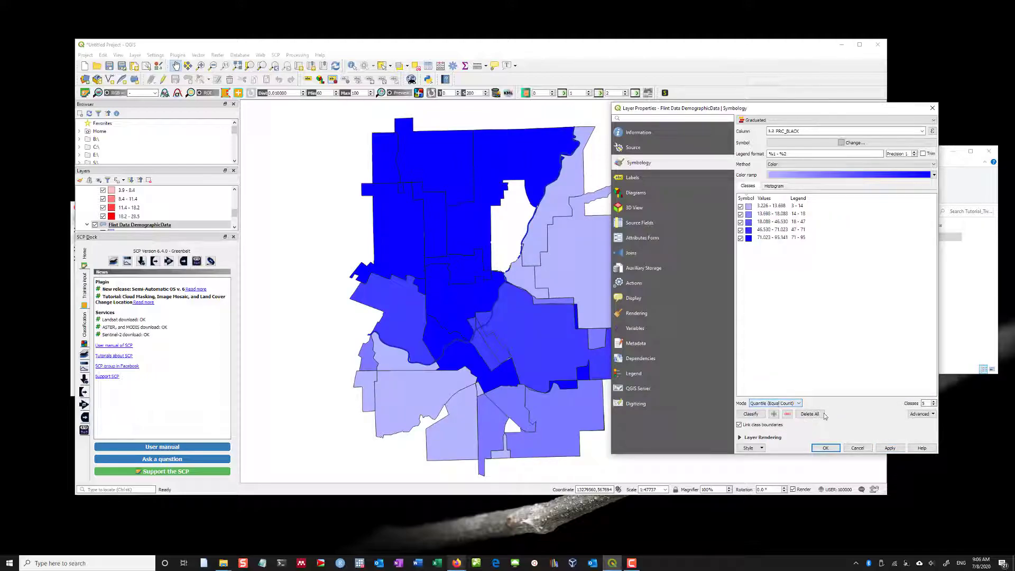
left_click(888, 448)
Step: Return the PRC_BLACK classification to Equal Interval mode and apply it to the map
left_click(793, 403)
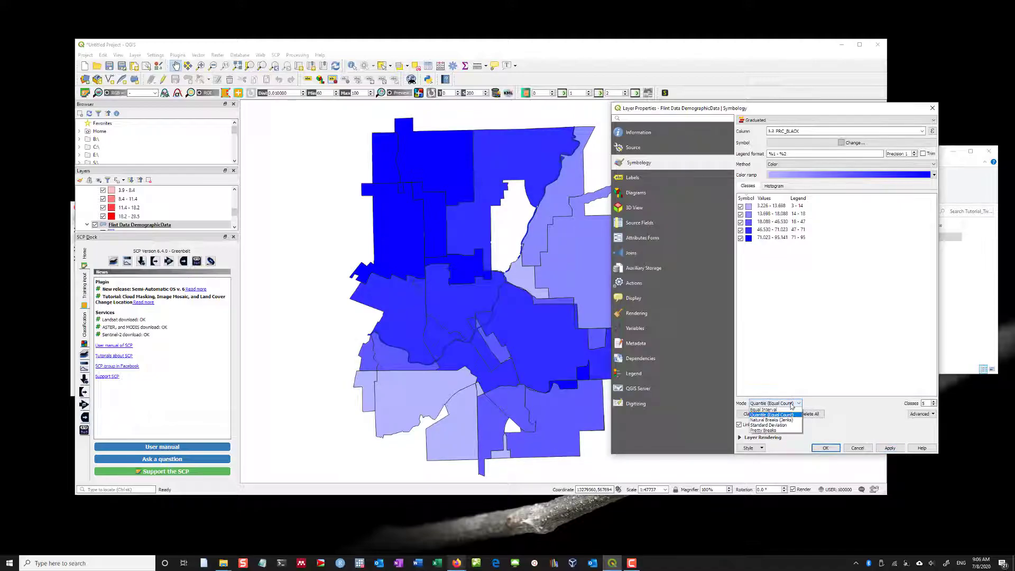
left_click(780, 418)
left_click(890, 448)
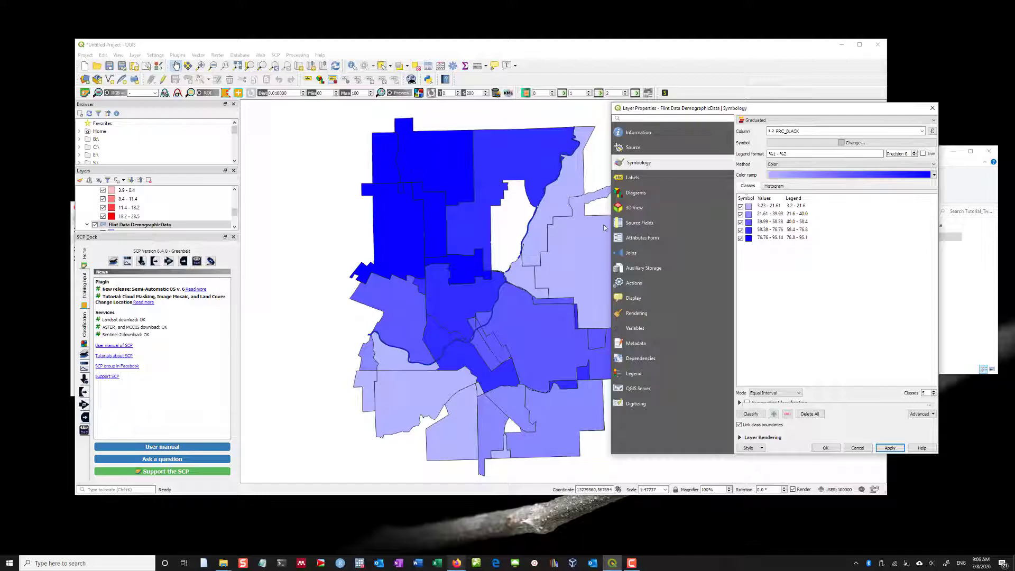
Step: Set the color ramp's start color (Color 1) to light yellow #f9e37f
left_click(825, 174)
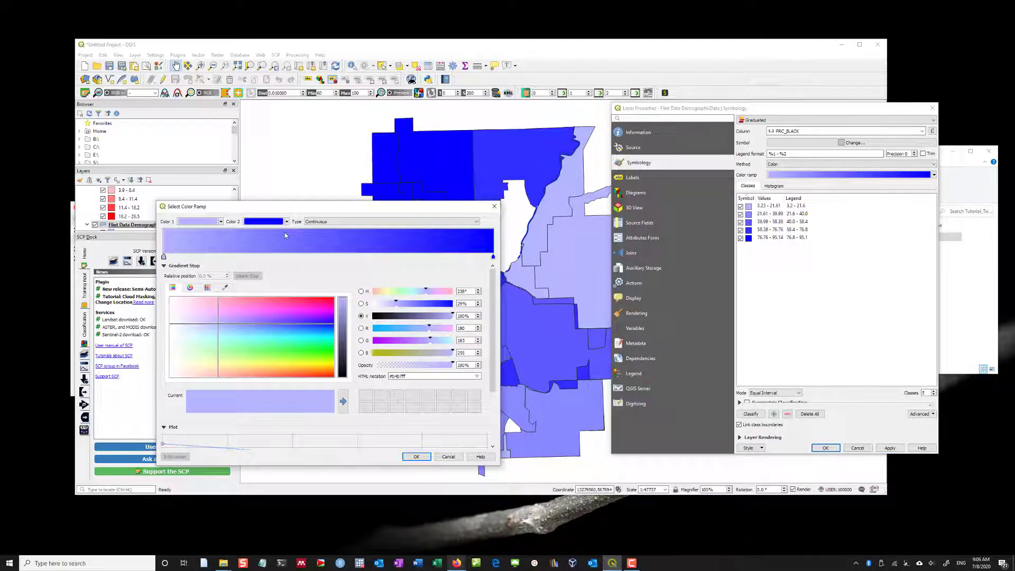
left_click(221, 222)
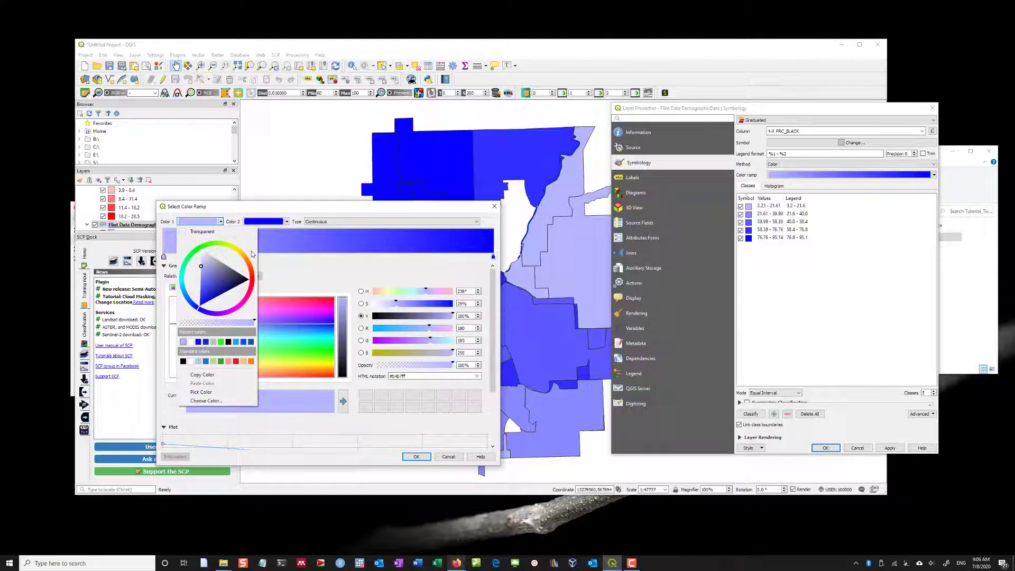
left_click(236, 274)
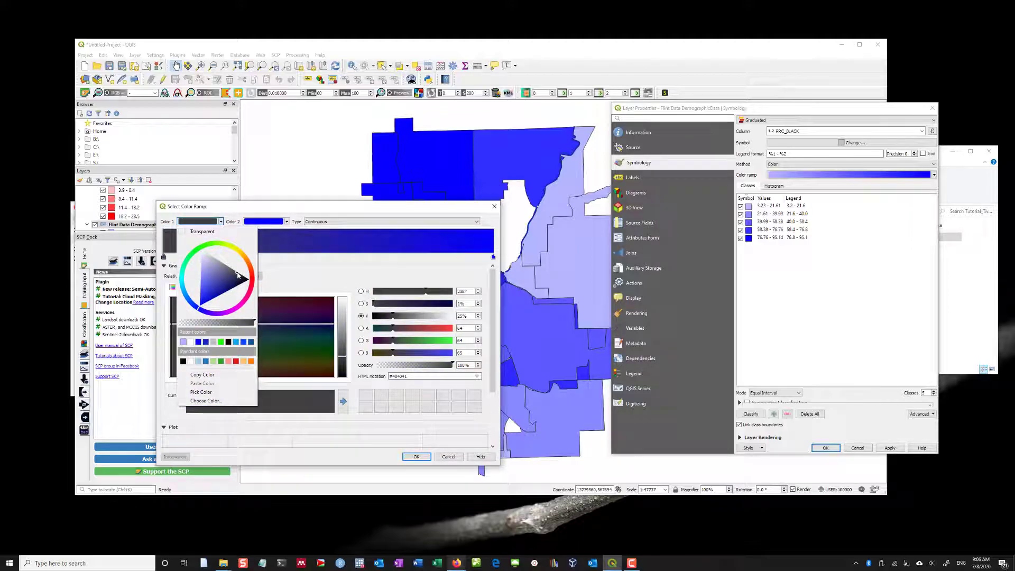
left_click(202, 278)
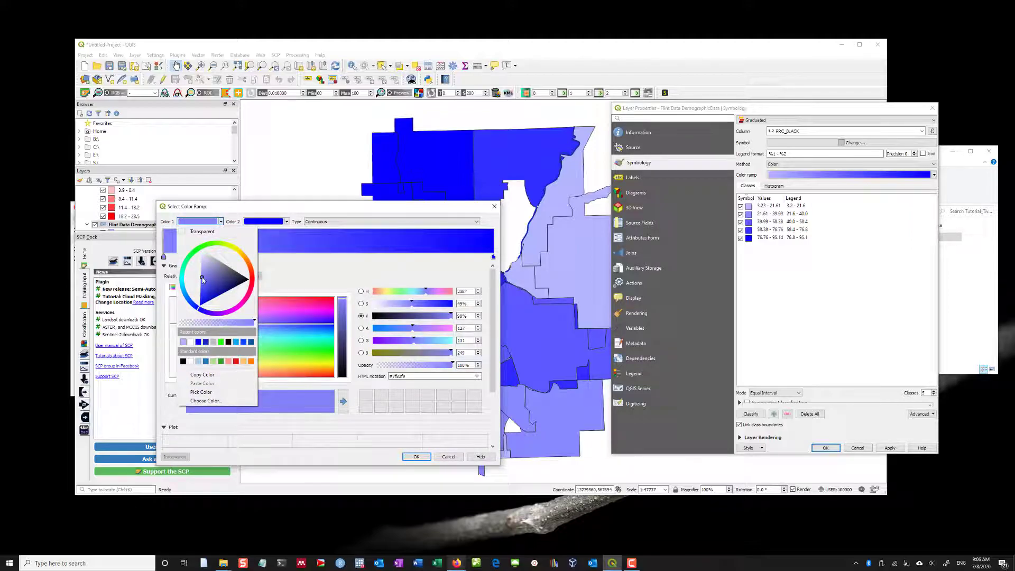
left_click(241, 255)
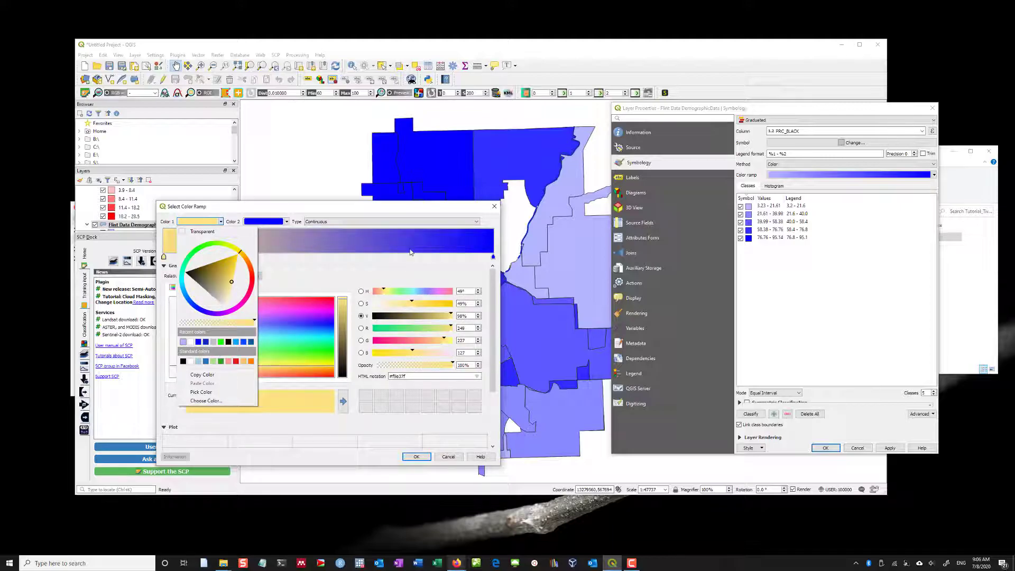
left_click(414, 454)
left_click(426, 458)
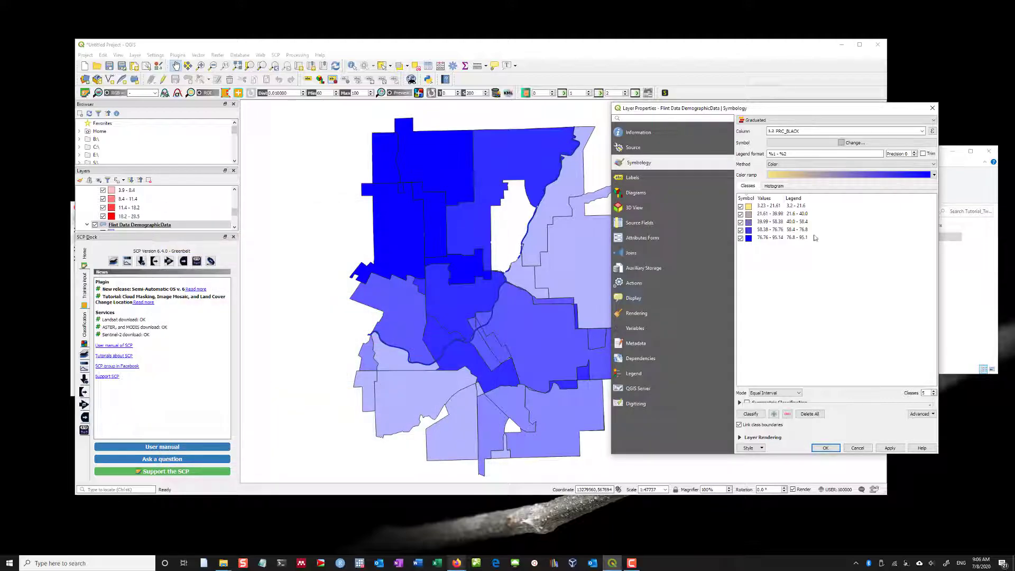
Step: Set the color ramp's end color (Color 2) to red #ff0004 and apply the yellow-to-red ramp to the map
left_click(878, 175)
left_click(282, 223)
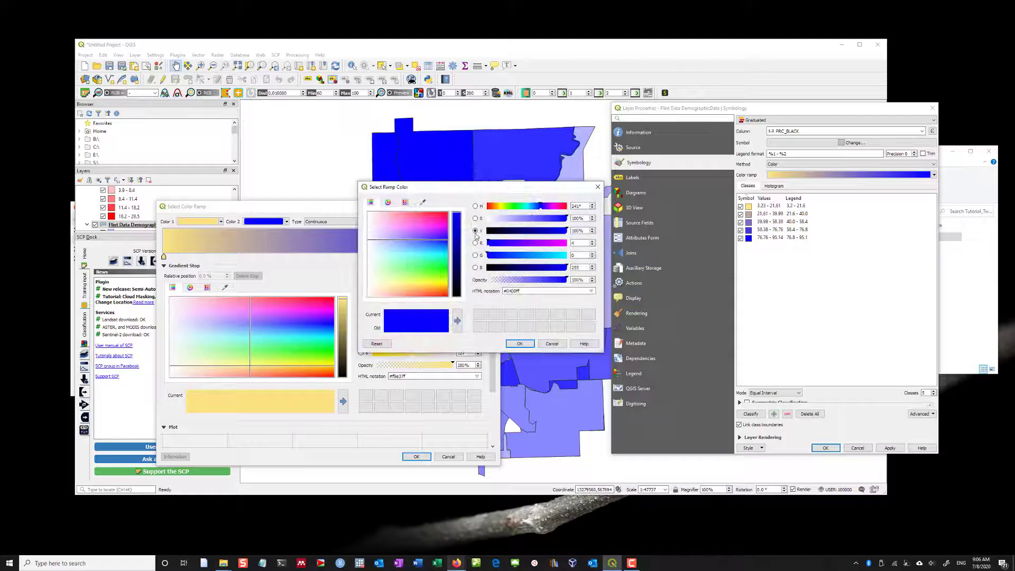
left_click(568, 207)
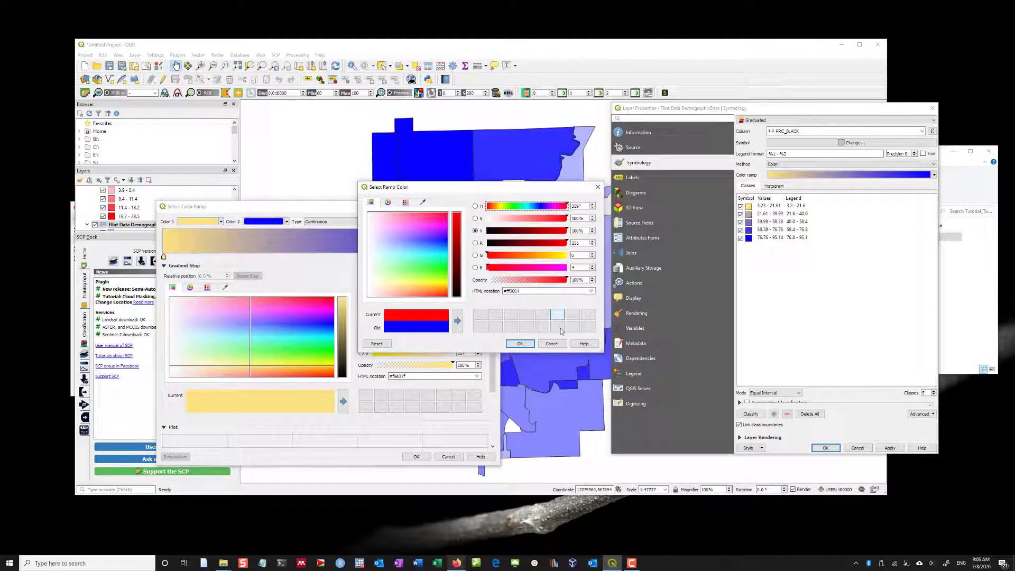
left_click(520, 343)
left_click(417, 457)
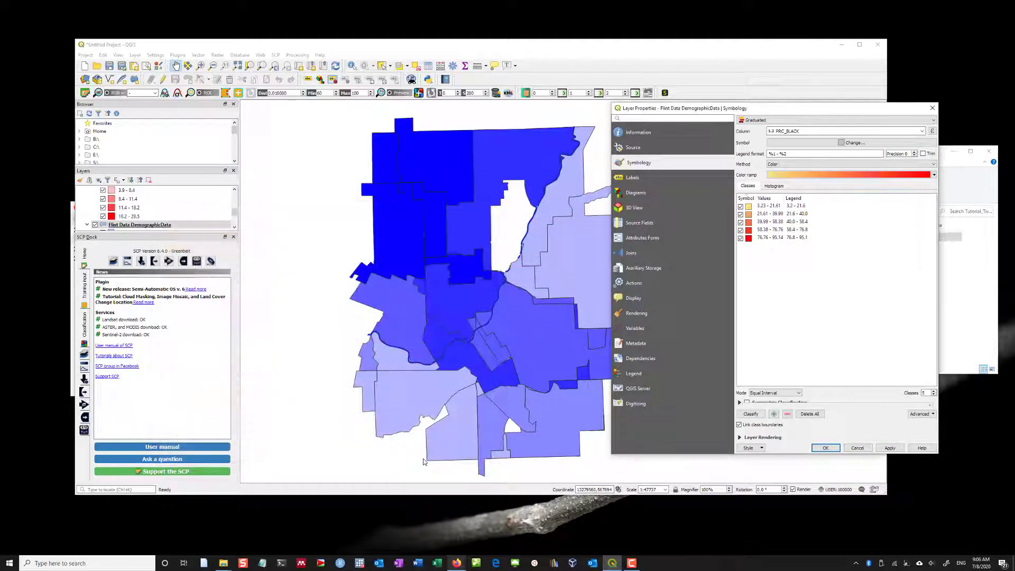
left_click(888, 448)
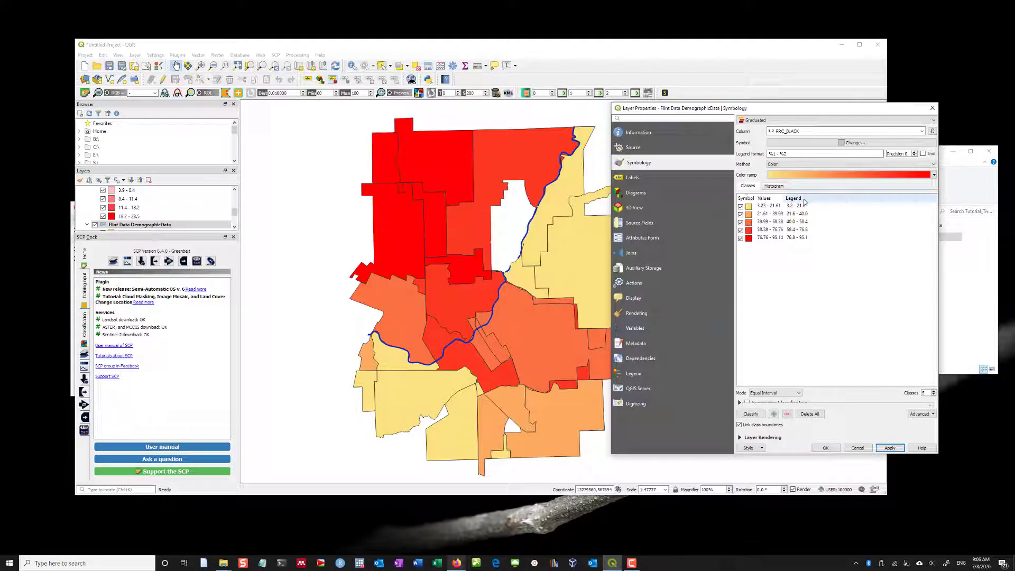
Step: Switch the graduated column of the demographic layer to PRC_WHITE, apply it to the map, and close the layer properties
left_click(856, 131)
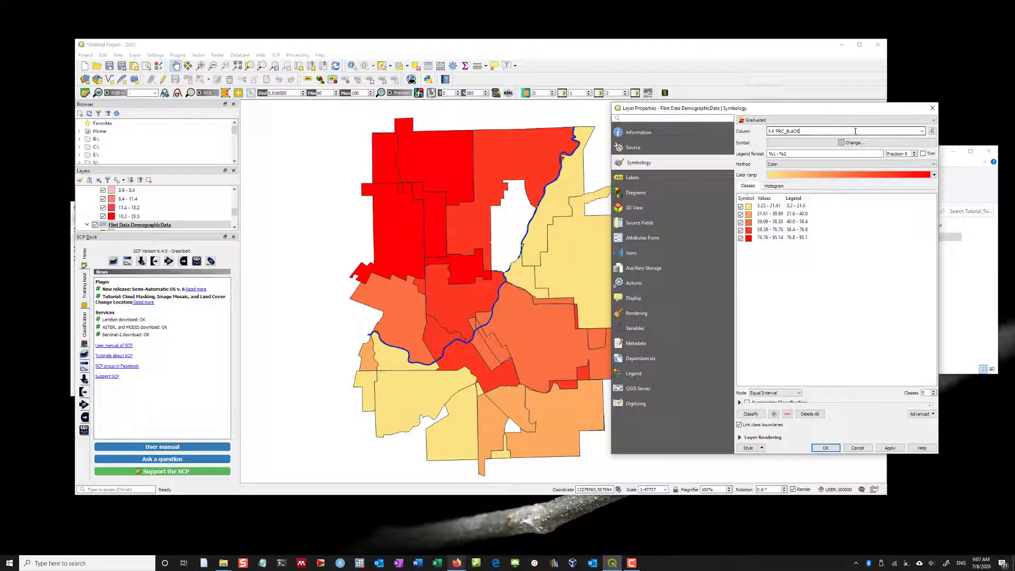
left_click(921, 131)
left_click(805, 147)
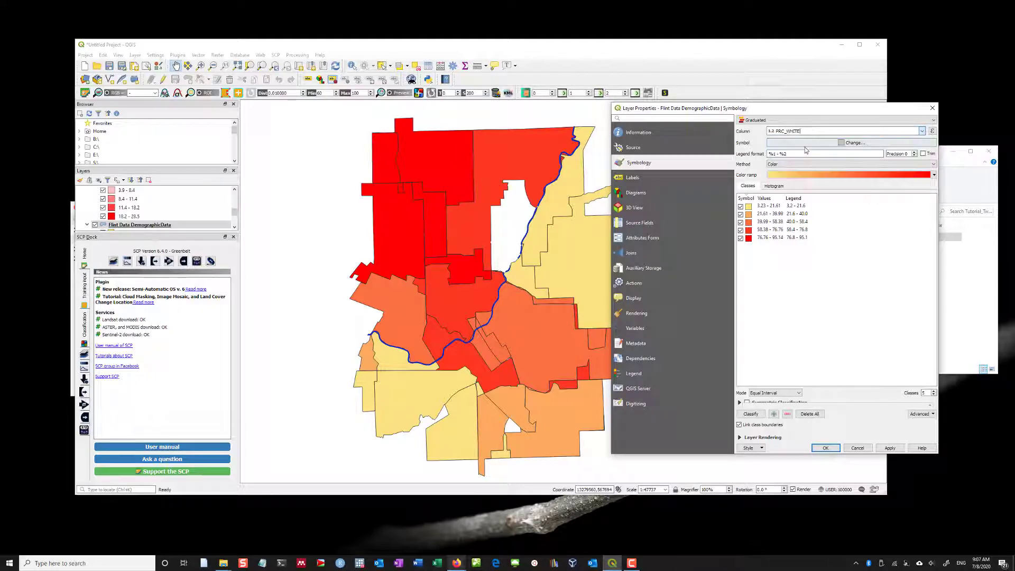
left_click(890, 448)
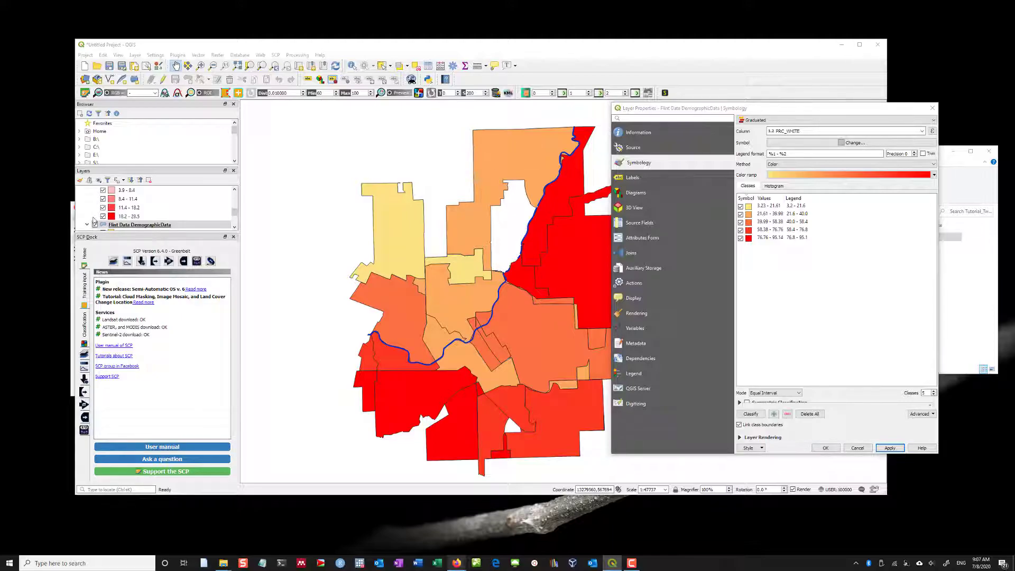
left_click(824, 449)
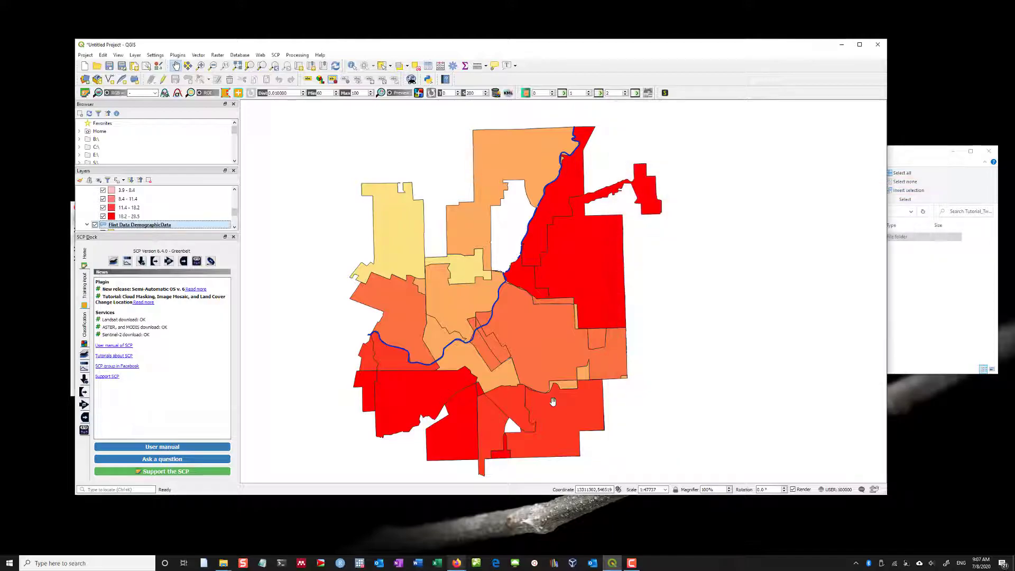
Step: Hide the Flint Data DemographicData layer and show the red-shaded lead layer above it
left_click(96, 225)
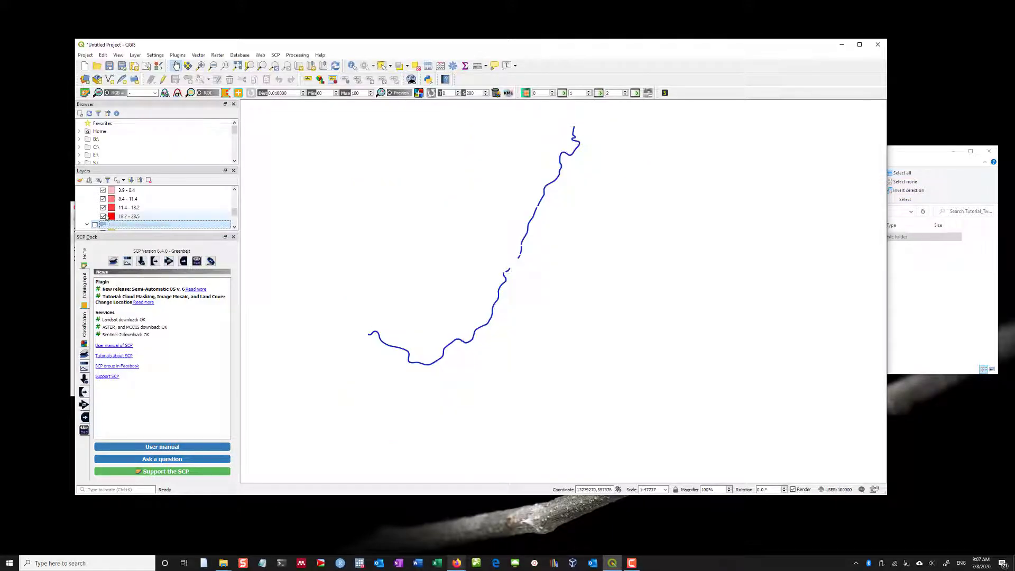
scroll(94, 211, "down", 1)
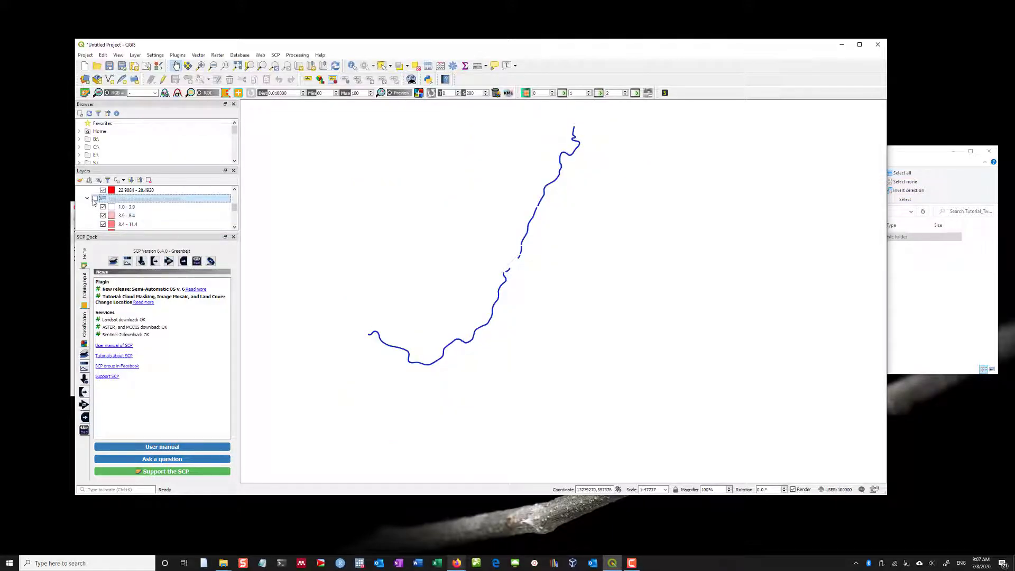
left_click(94, 201)
scroll(95, 214, "down", 3)
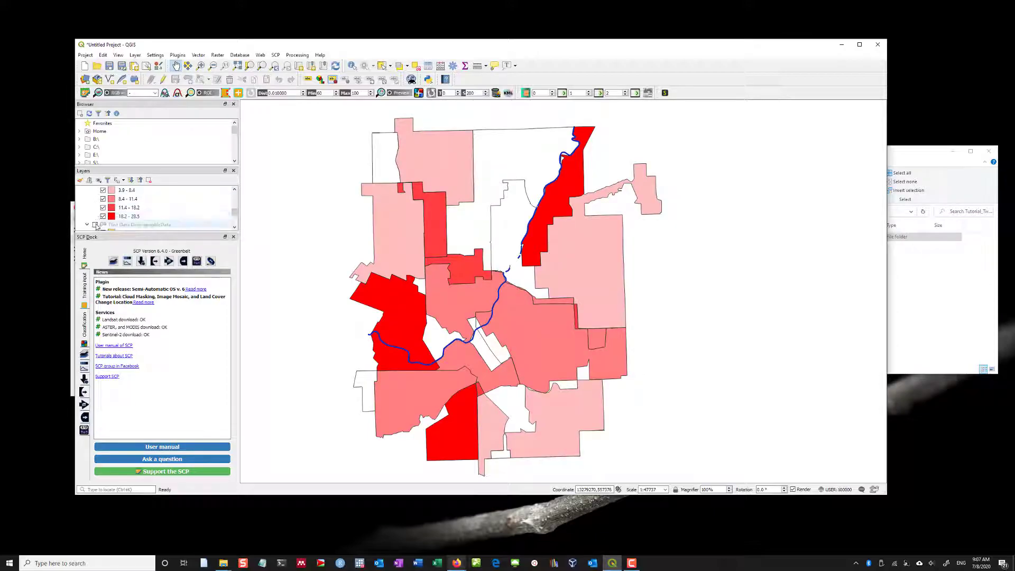
Step: Toggle the Flint Data DemographicData layer's visibility to compare the PRC_WHITE pattern with the lead layer, leaving it shown
left_click(95, 225)
left_click(96, 226)
left_click(96, 225)
left_click(95, 226)
left_click(95, 226)
left_click(95, 226)
left_click(95, 225)
Step: Return the demographic layer's graduated column to PRC_BLACK, apply it, and close the layer properties
left_click(127, 228)
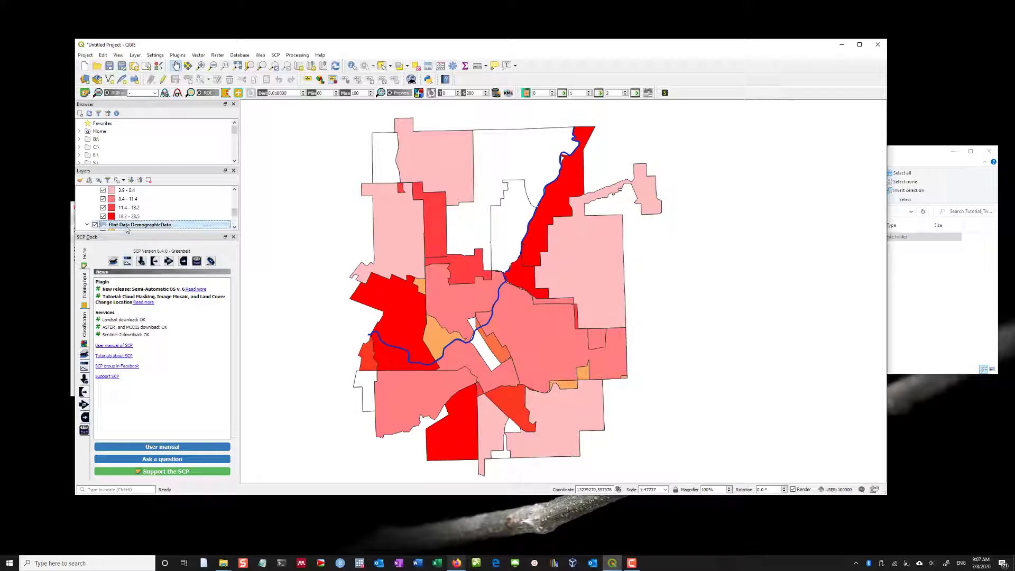
double_click(126, 226)
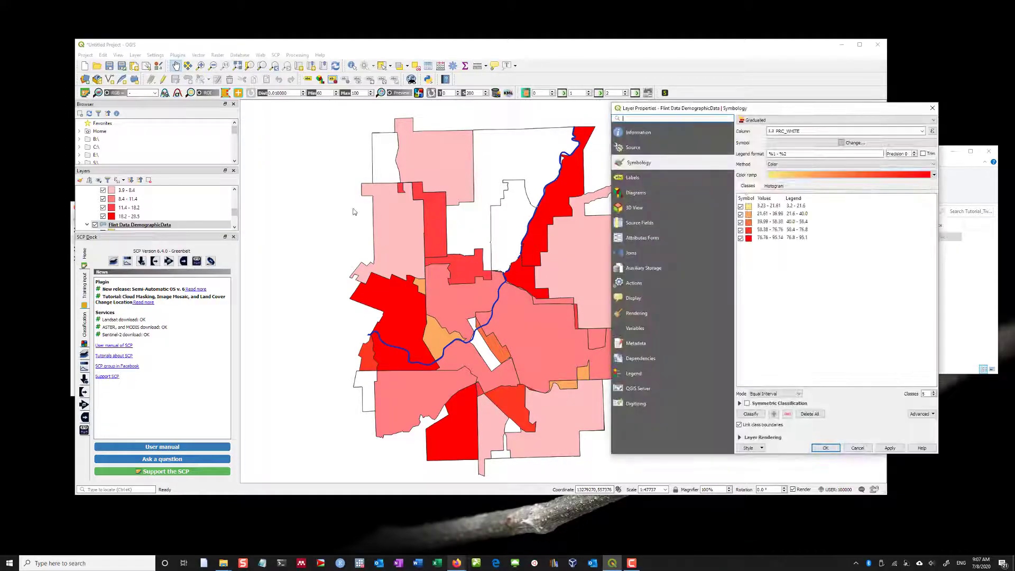
left_click(922, 130)
left_click(845, 152)
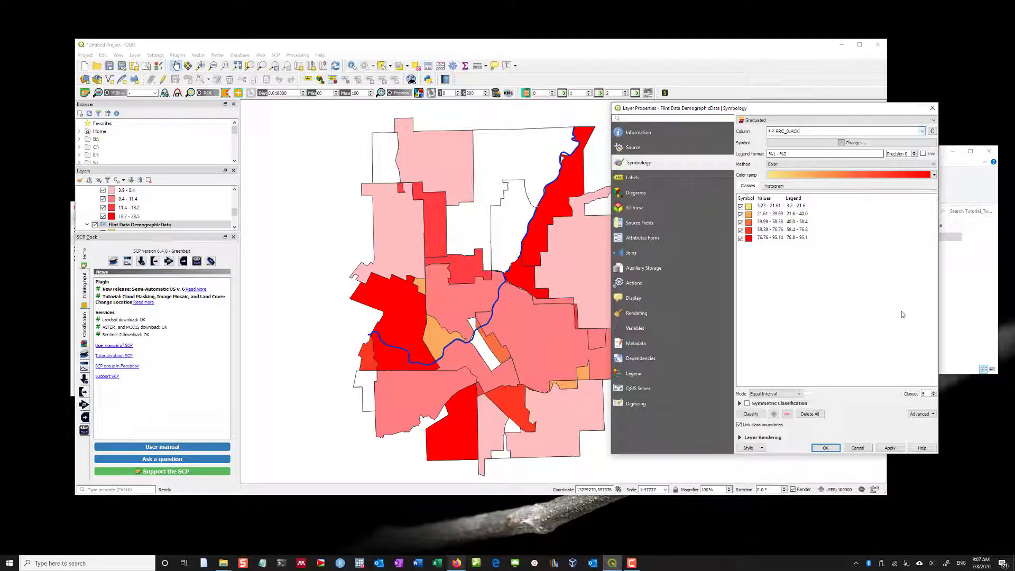
left_click(890, 448)
left_click(825, 448)
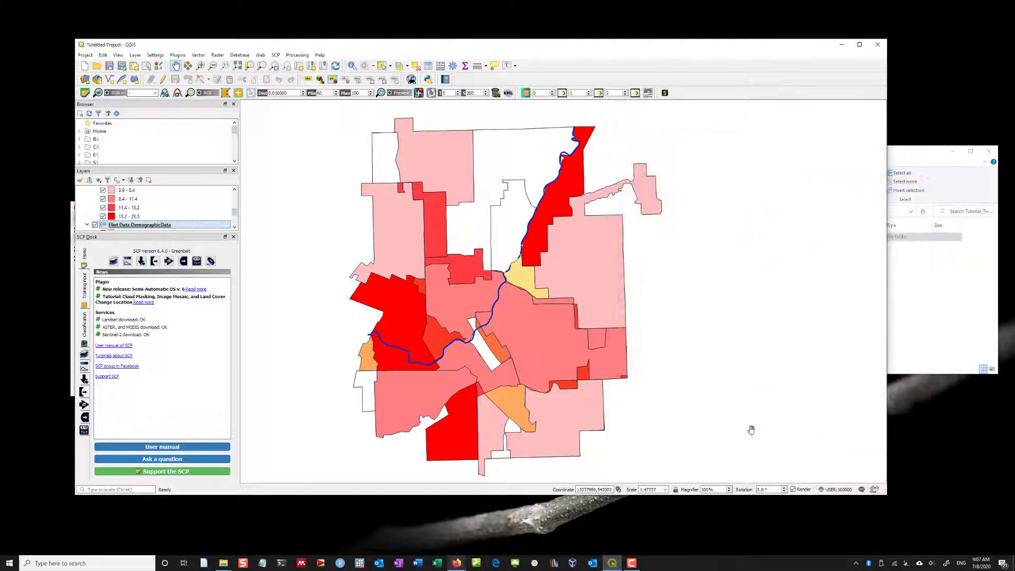
Step: Compare the PRC_BLACK pattern with the lead layer by toggling the Flint Data DemographicData layer's visibility, leaving it hidden
left_click(94, 225)
double_click(94, 225)
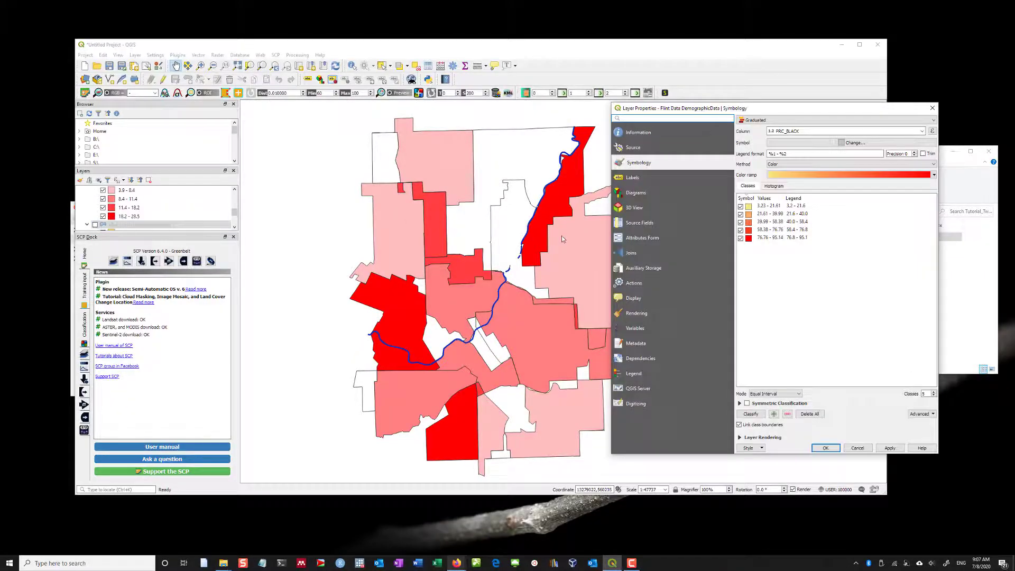
left_click(932, 108)
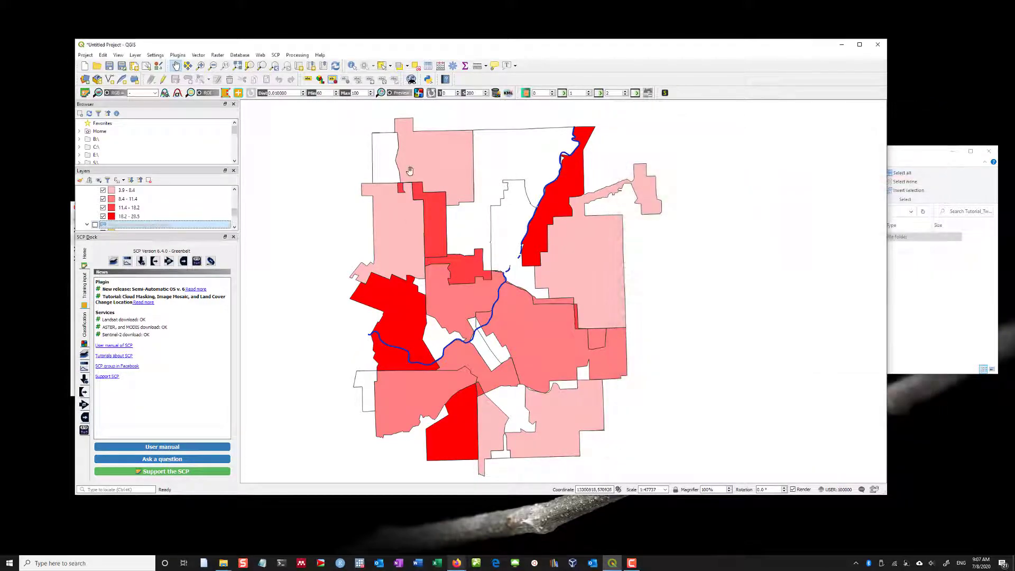
left_click(94, 225)
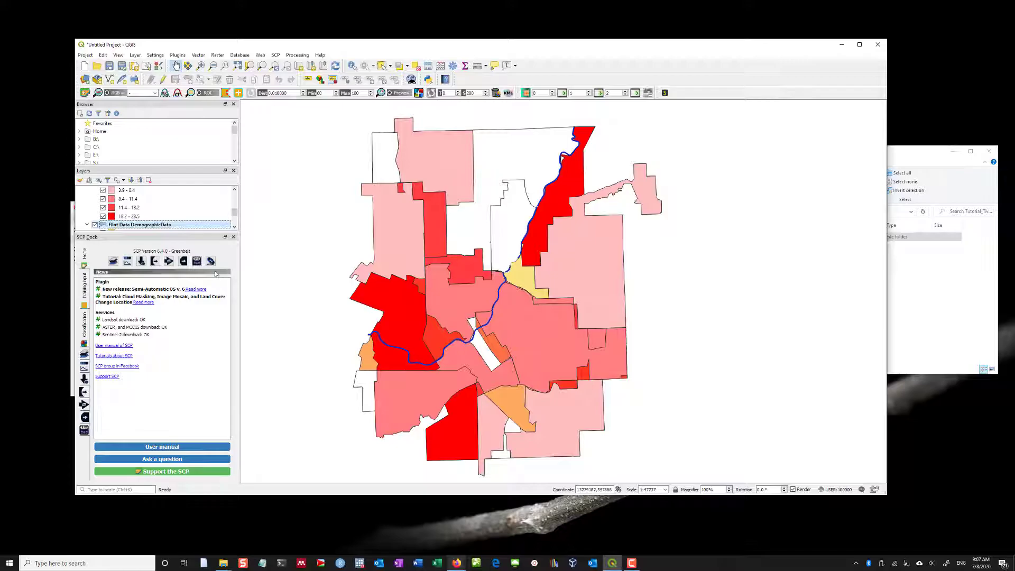
left_click(95, 225)
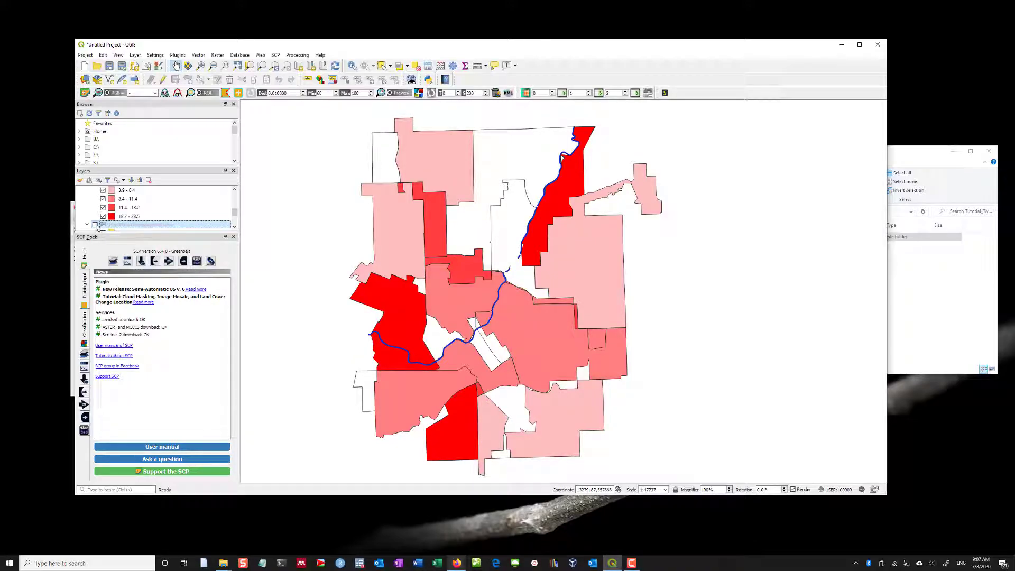
right_click(128, 226)
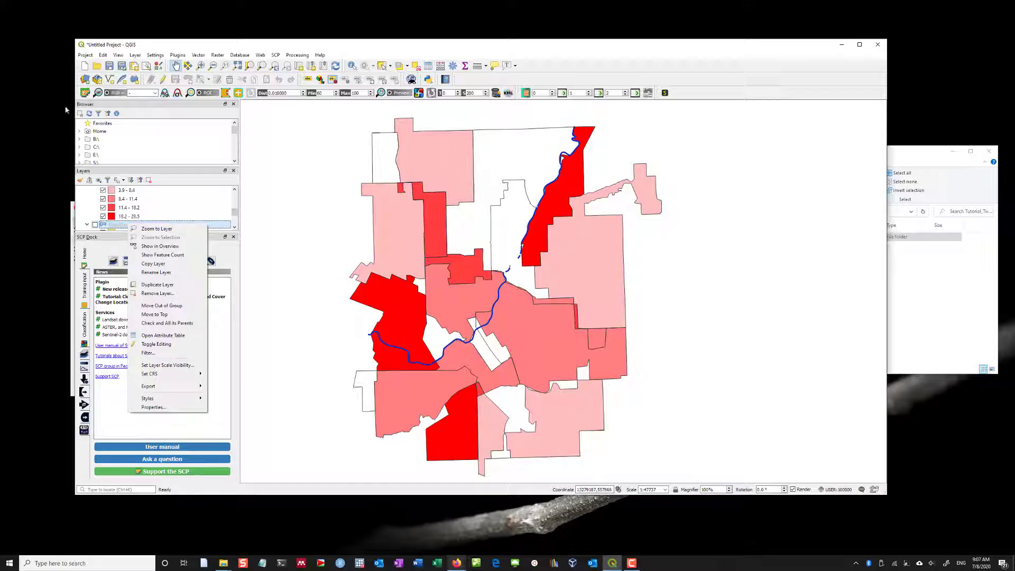
left_click(94, 225)
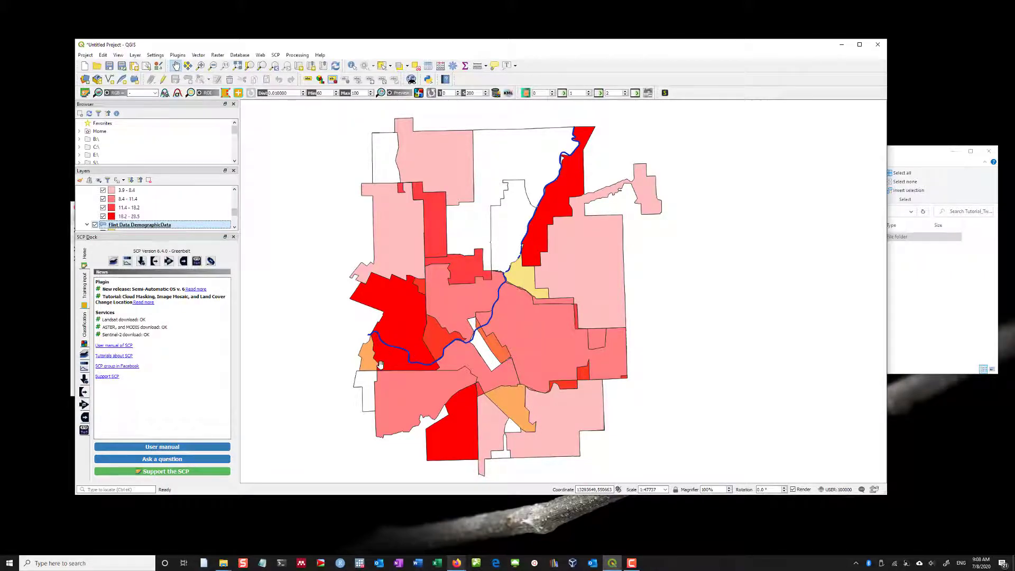
left_click(96, 225)
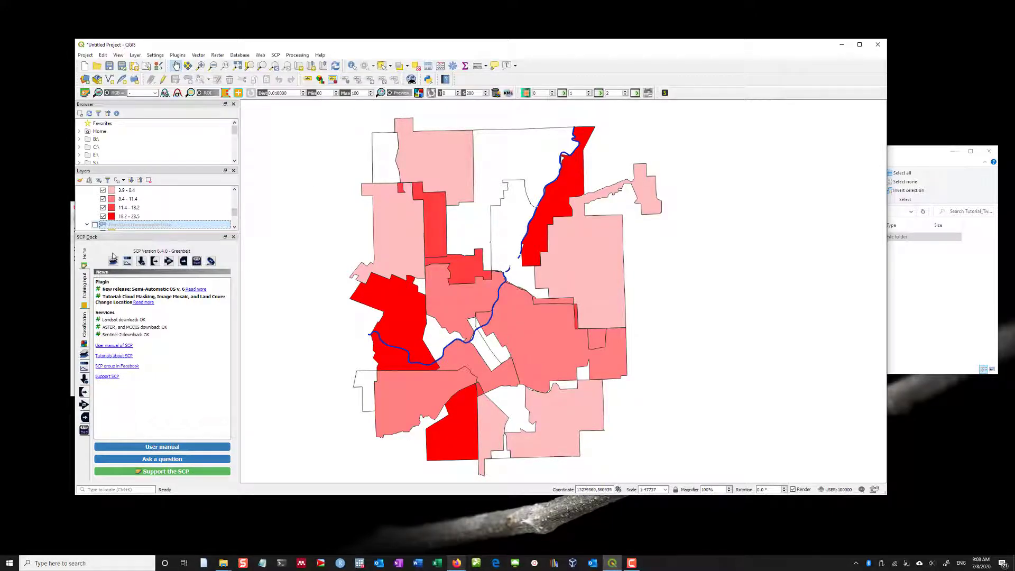
scroll(125, 216, "down", 3)
scroll(126, 215, "up", 1)
left_click(96, 207)
left_click(95, 207)
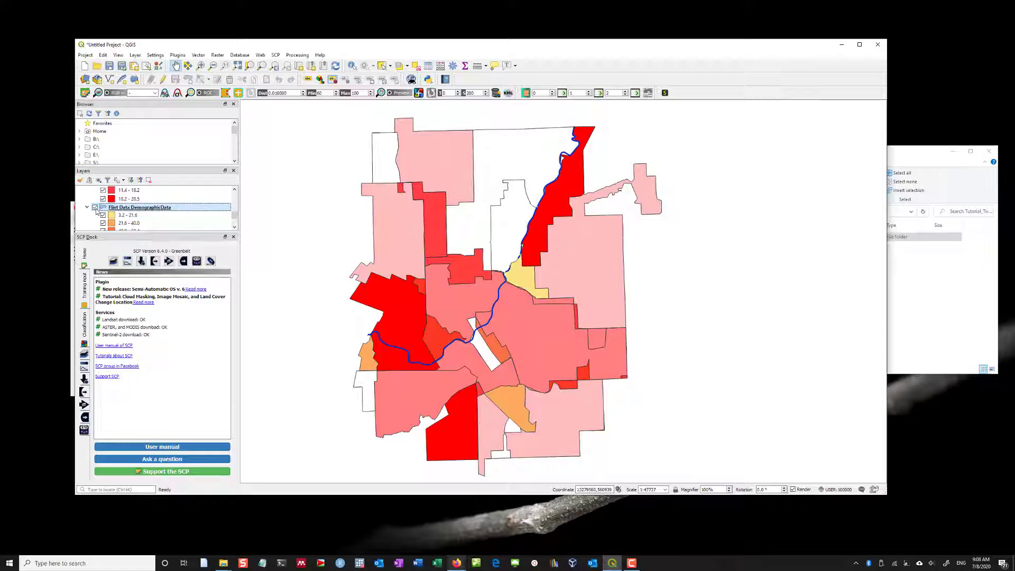
left_click(96, 208)
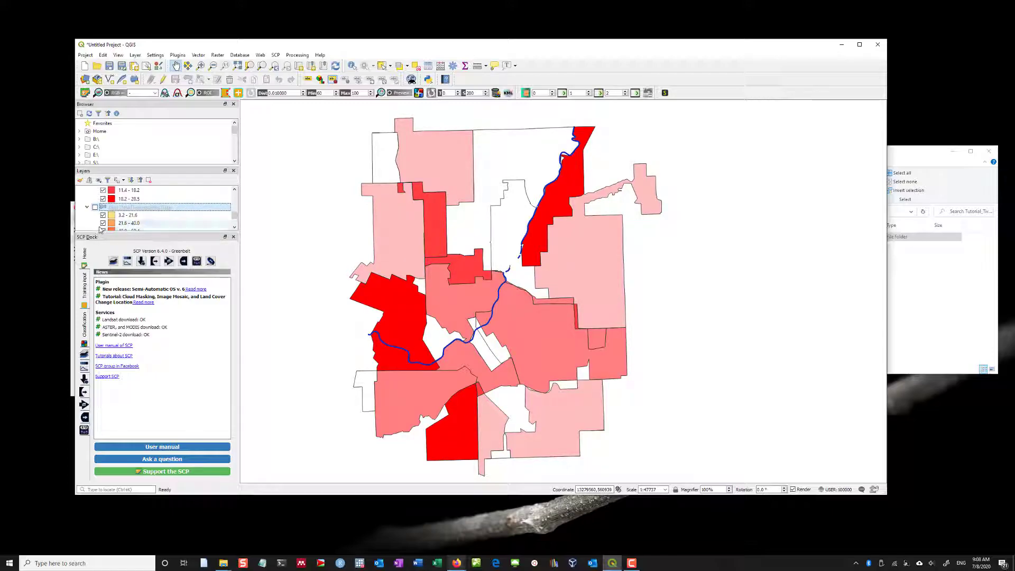
scroll(143, 222, "down", 1)
scroll(144, 220, "up", 1)
Step: Set the Flint Data DemographicData layer's graduated column to MED_HH_INC, apply it, and close the layer properties
double_click(139, 207)
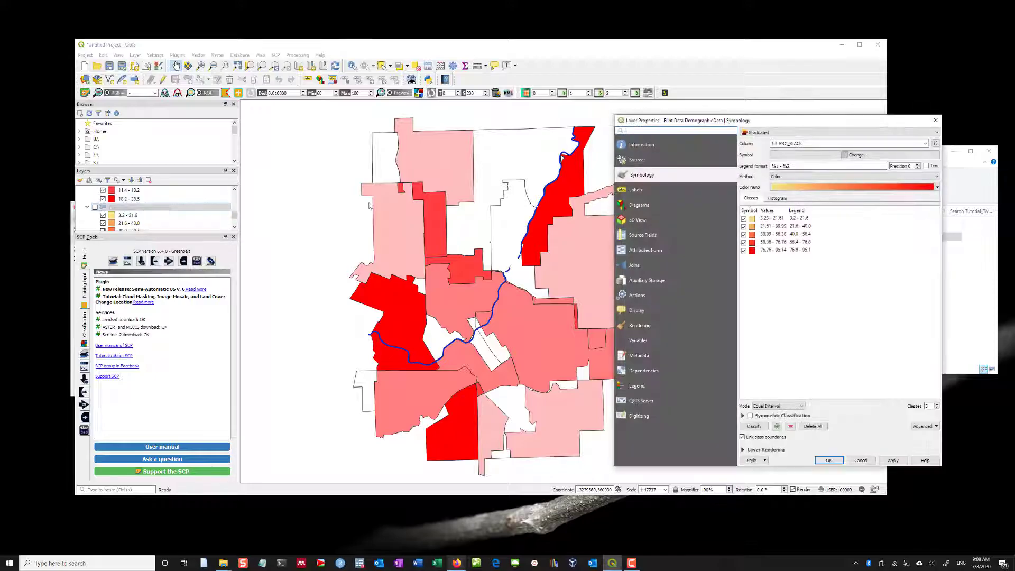
left_click(935, 143)
left_click(938, 190)
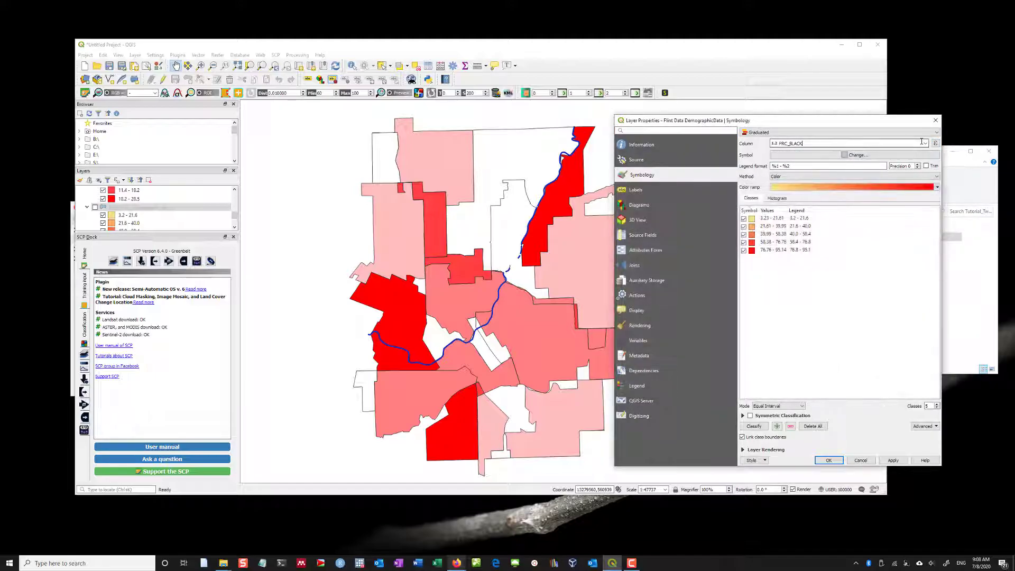
left_click(925, 143)
scroll(841, 182, "down", 2)
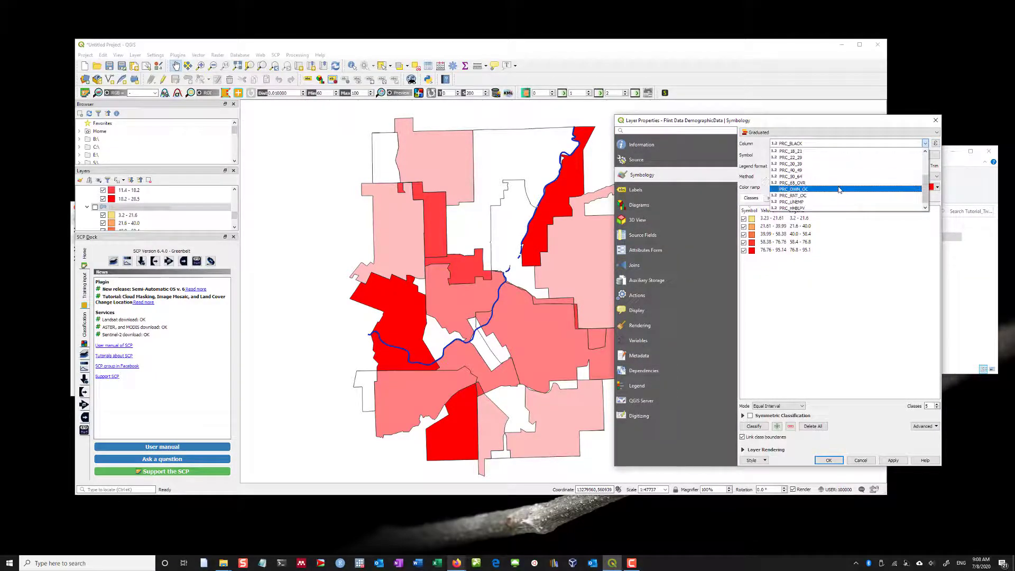
scroll(838, 191, "up", 3)
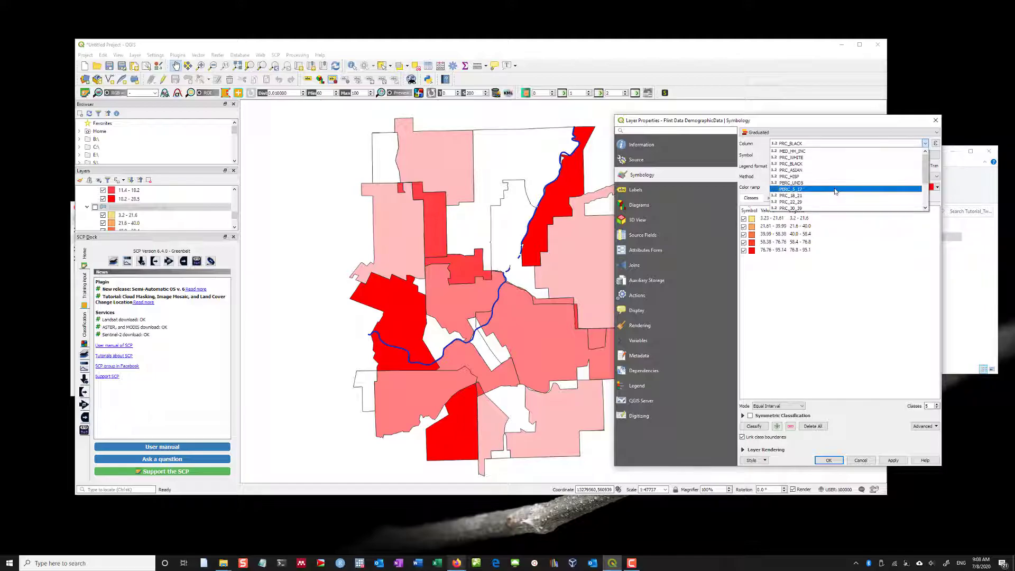
double_click(799, 152)
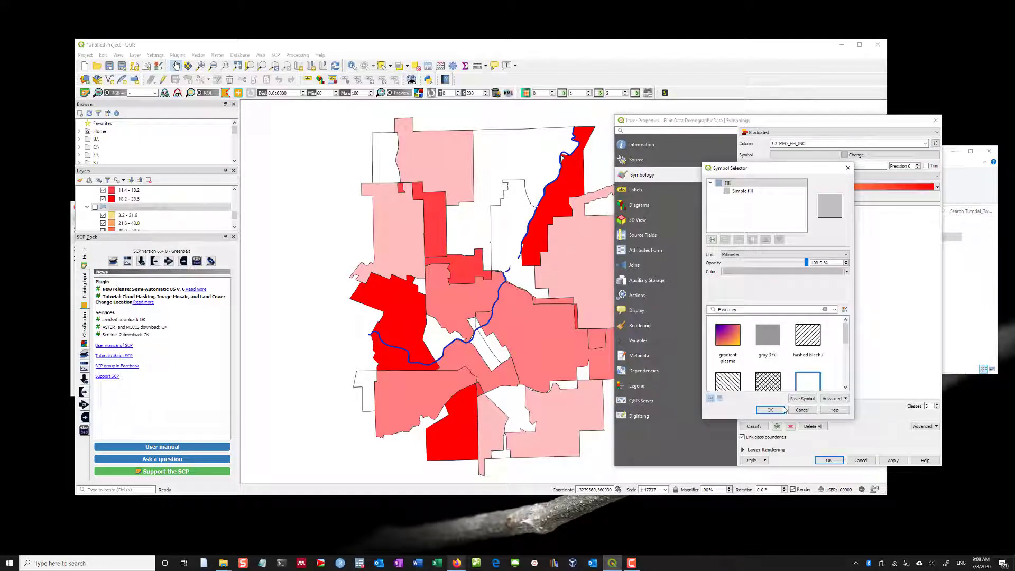
left_click(784, 410)
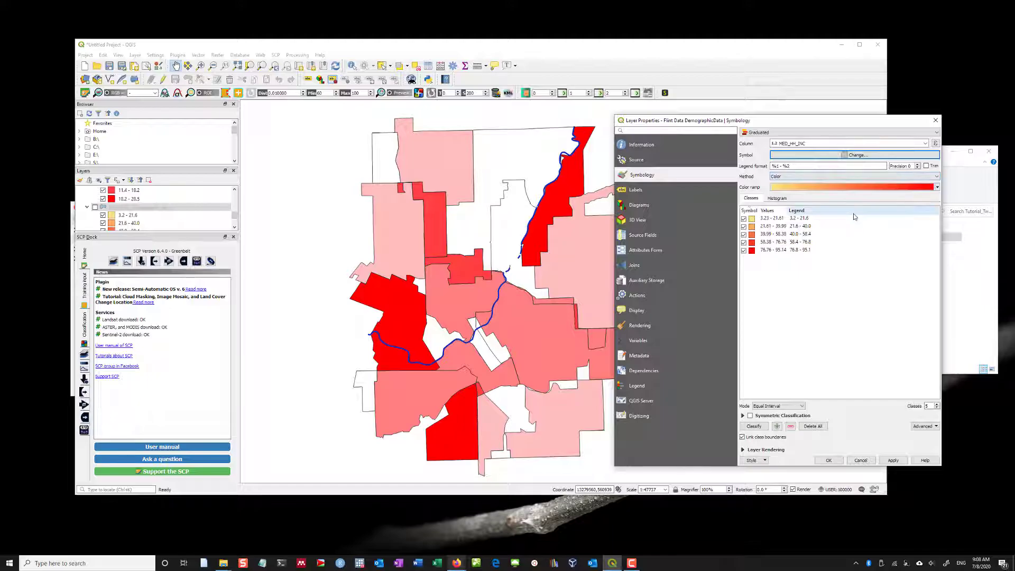
left_click(894, 461)
left_click(829, 460)
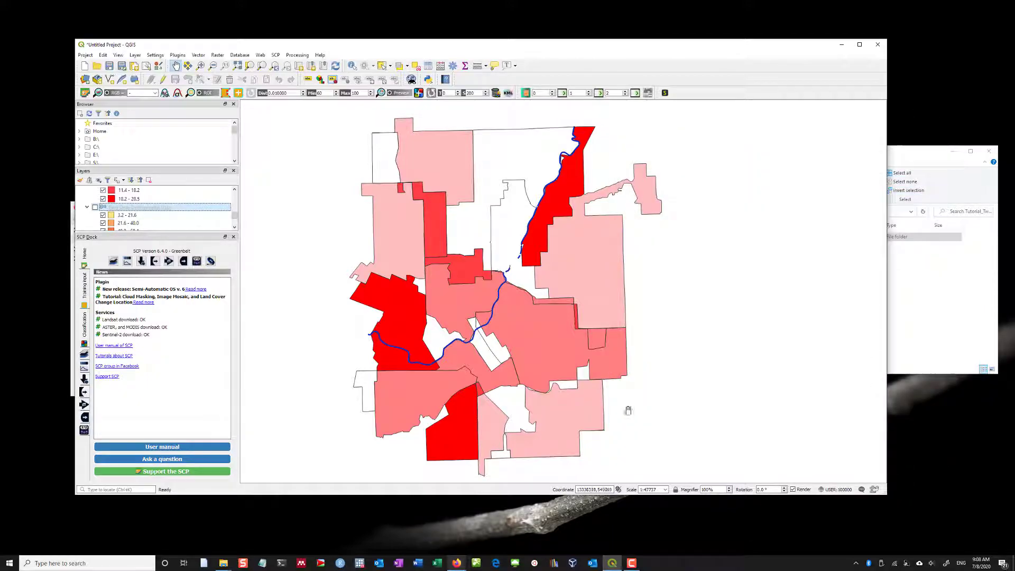
Step: Show the Flint Data DemographicData layer, reclassify it on MED_HH_INC with five equal-interval classes, and check its income legend
left_click(95, 207)
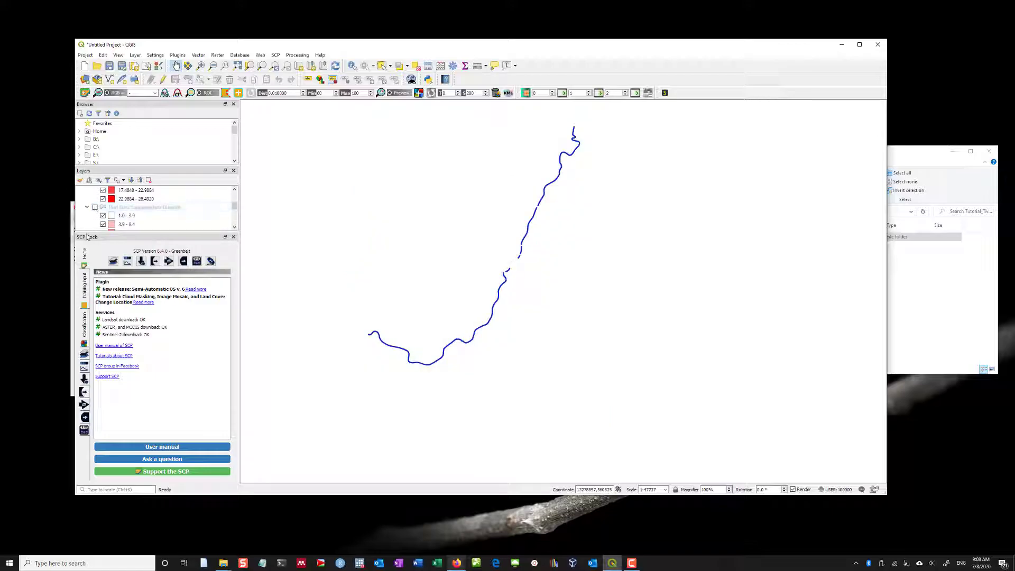
left_click(116, 206)
double_click(115, 207)
left_click(754, 427)
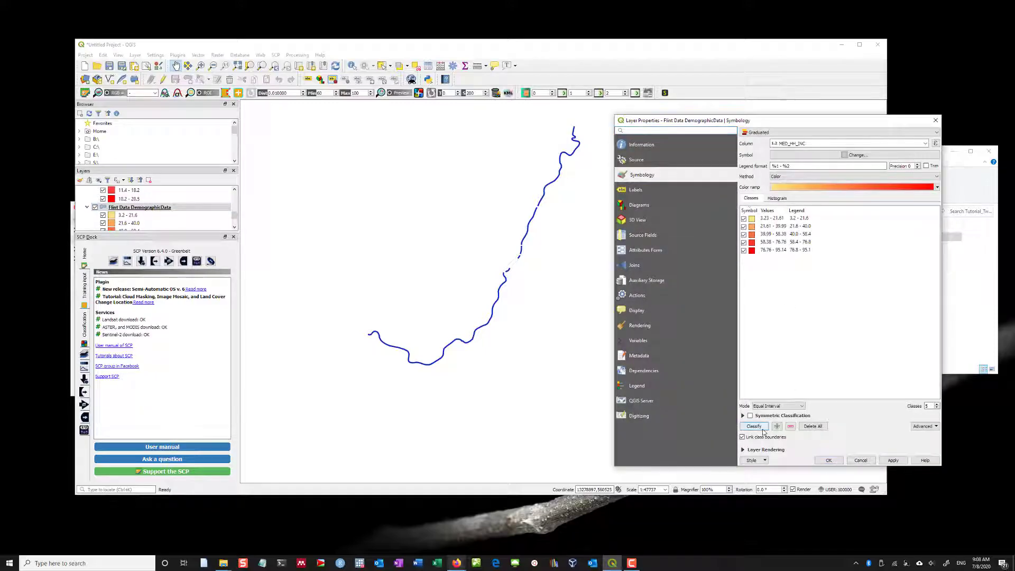
left_click(894, 460)
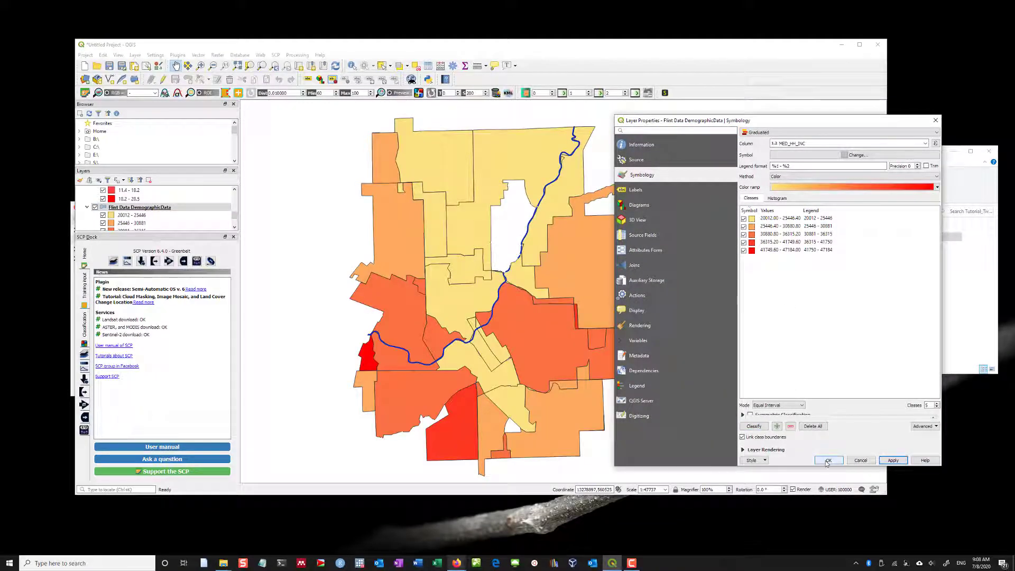
left_click(828, 460)
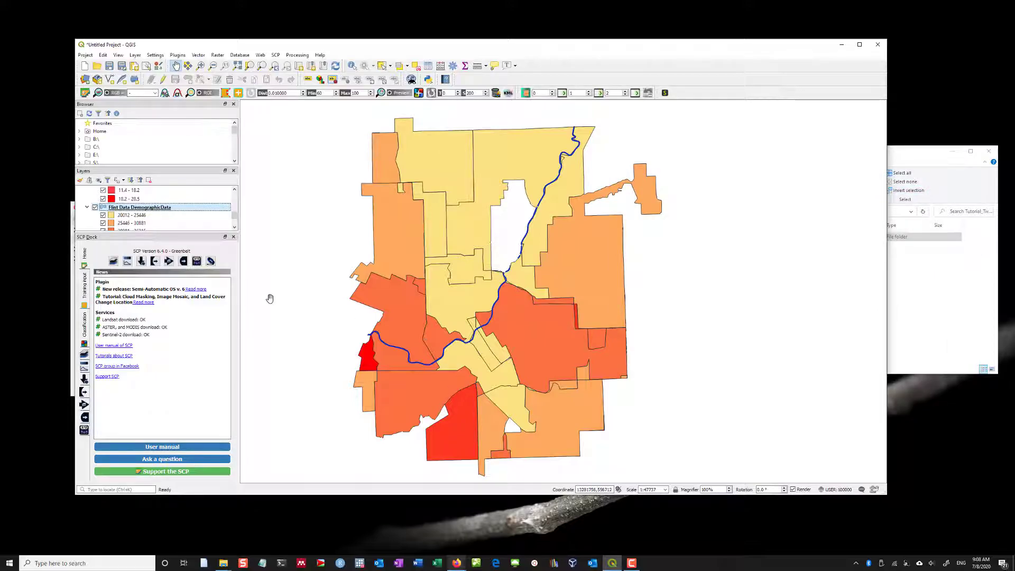
scroll(157, 220, "down", 2)
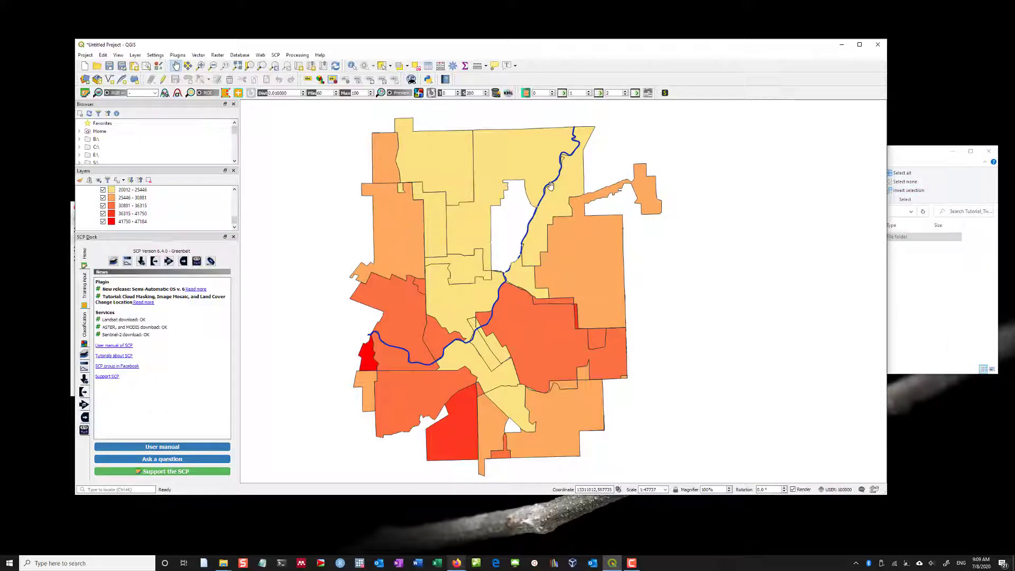
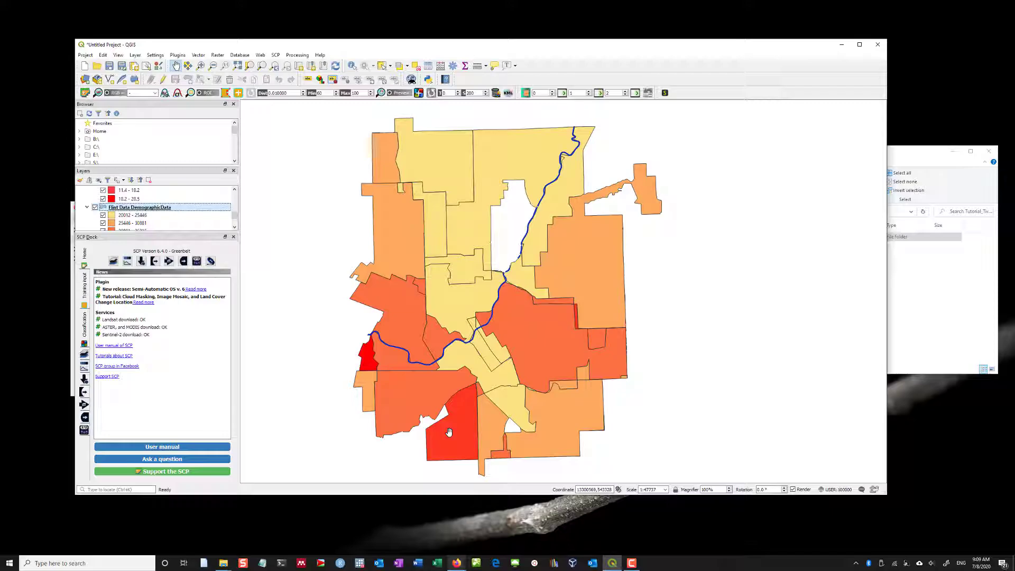
Step: Switch to the Tutorial #3 assignment page in Firefox and review the Part 1 sampling and Part 2 demography questions
mouse_move(457, 562)
left_click(418, 504)
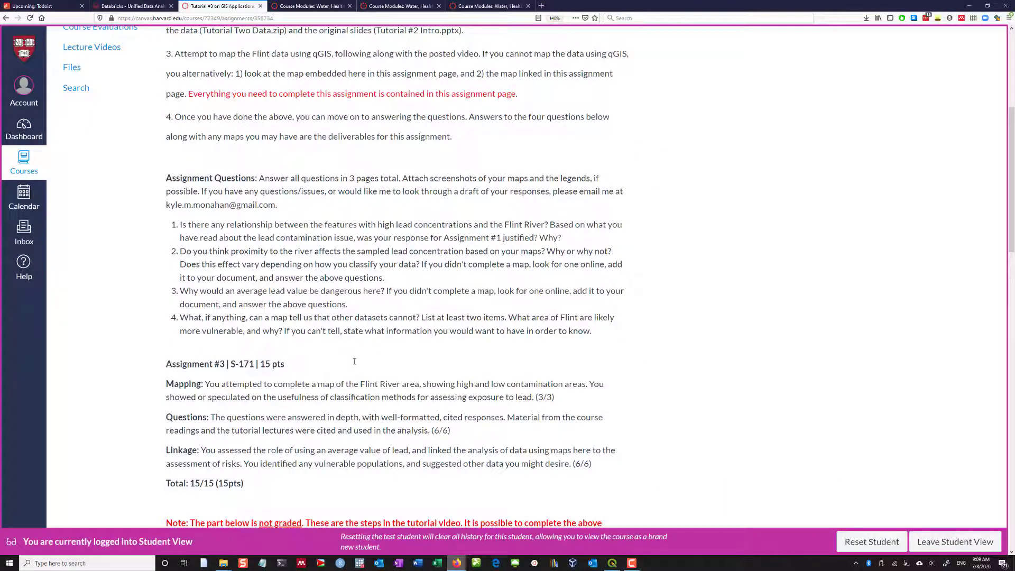
scroll(418, 504, "down", 10)
left_click_drag(211, 197, 529, 197)
left_click(444, 195)
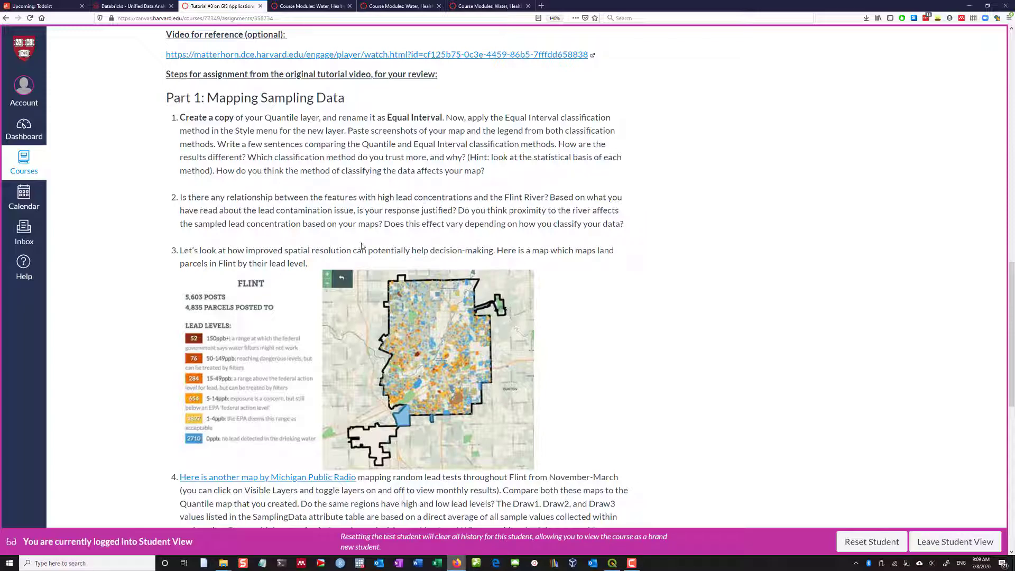
scroll(268, 253, "down", 5)
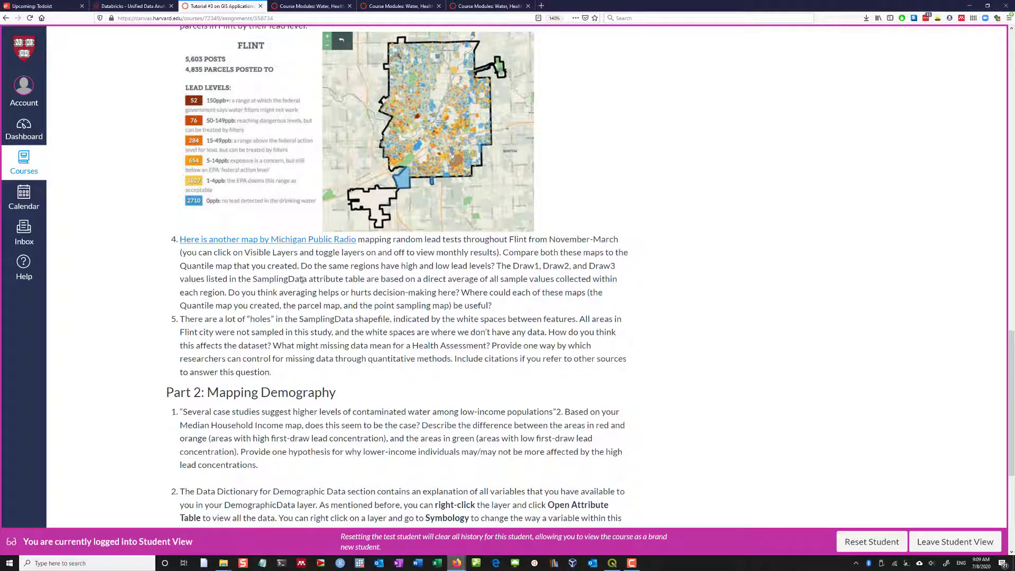
left_click_drag(231, 319, 333, 320)
left_click(334, 320)
scroll(433, 360, "down", 3)
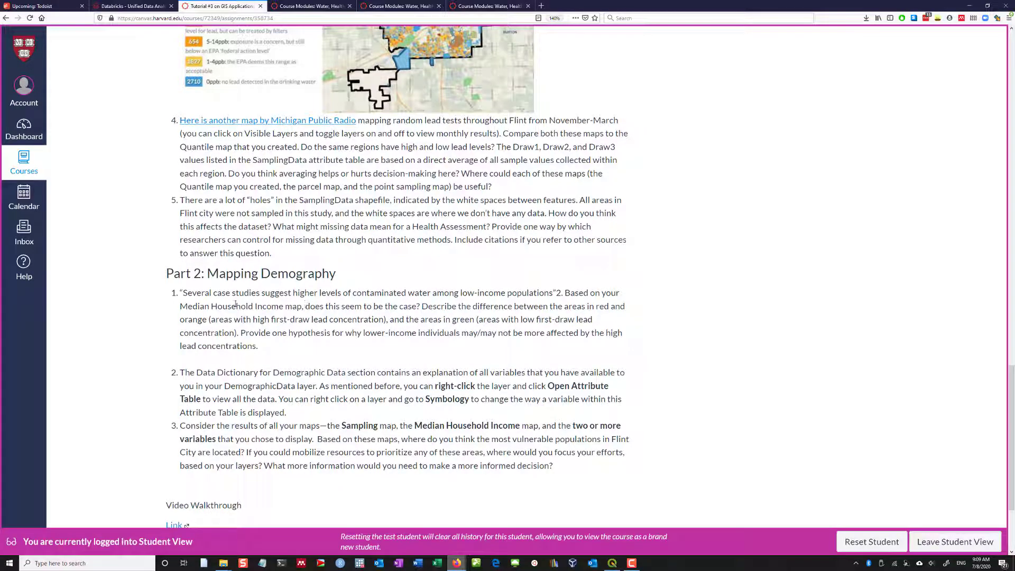
left_click_drag(213, 296, 397, 294)
left_click(396, 294)
scroll(632, 478, "down", 3)
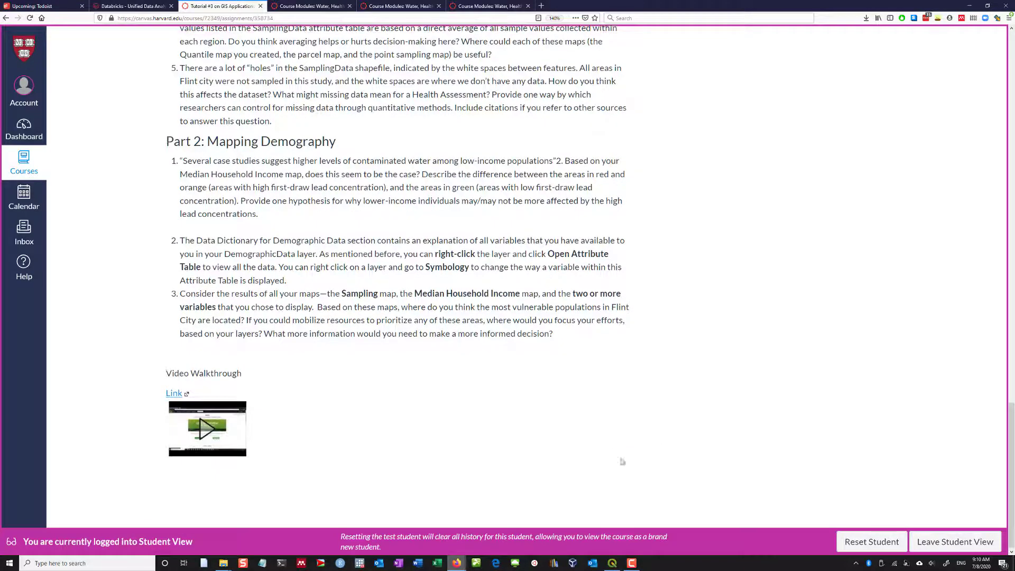
Step: Return to QGIS and examine the median household income map around the Flint River and the list of layers
left_click(612, 563)
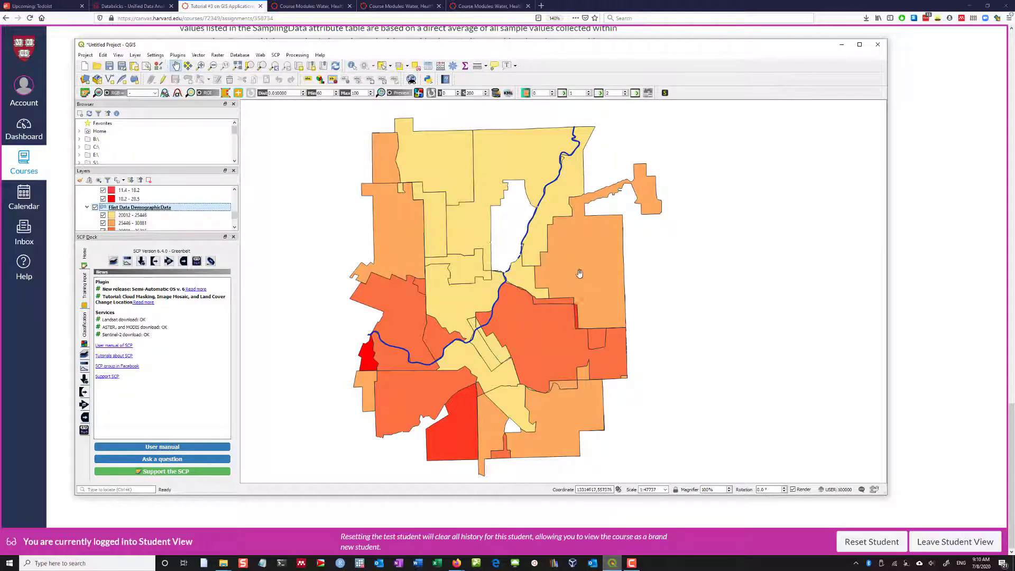
scroll(522, 293, "up", 1)
scroll(522, 292, "down", 2)
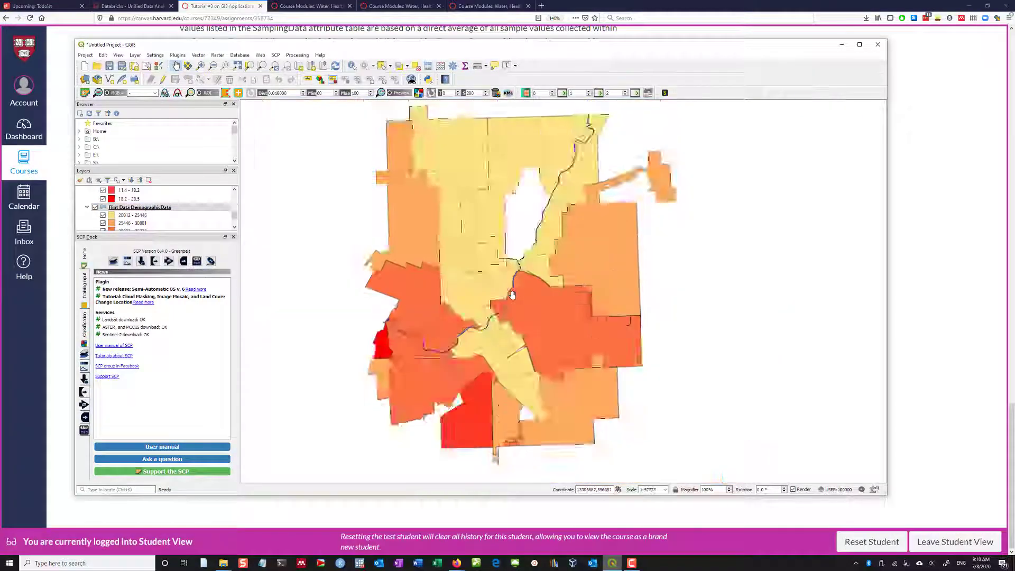
scroll(524, 302, "up", 1)
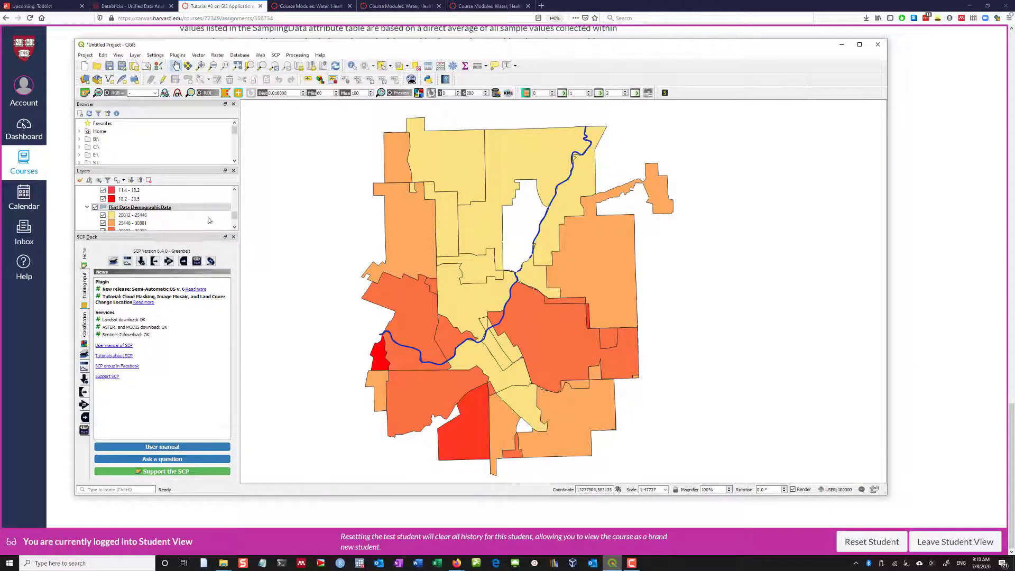
scroll(165, 208, "up", 3)
scroll(165, 208, "up", 1)
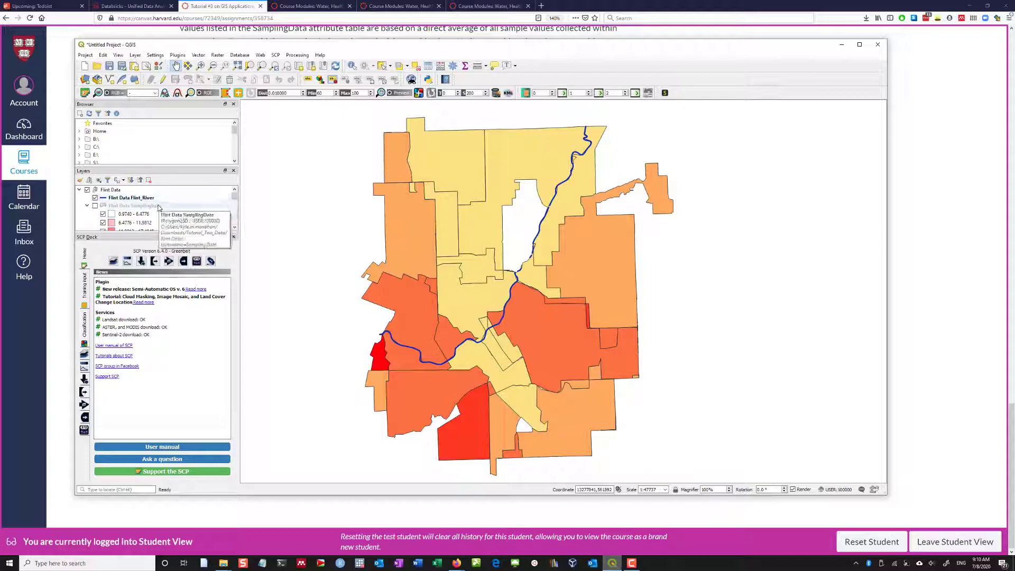
mouse_move(529, 259)
left_mouse_down()
mouse_move(510, 269)
mouse_move(532, 267)
left_mouse_up()
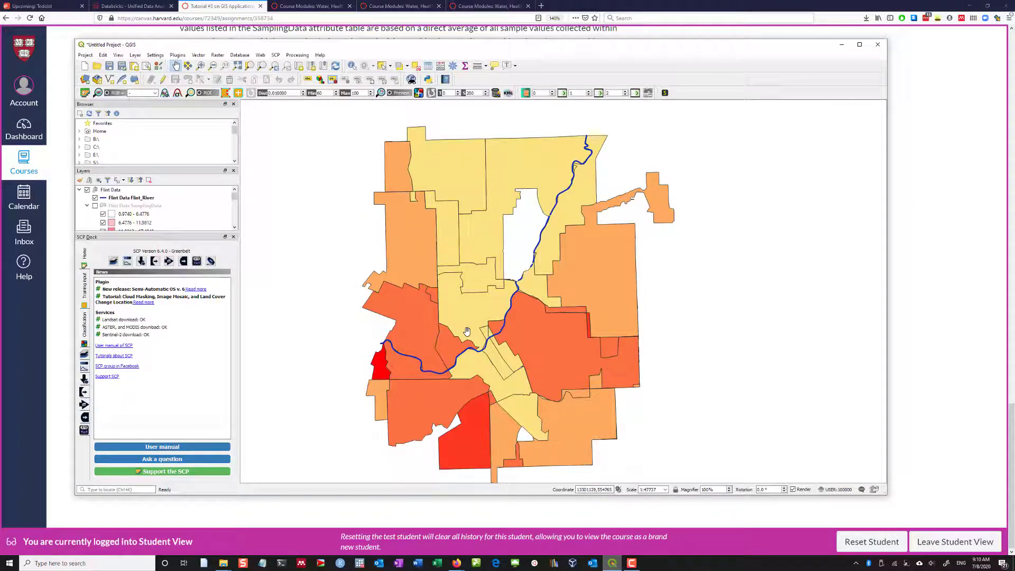
Step: Review the graded assignment questions and the 15-point rubric on the assignment page in Firefox, and return to QGIS
left_click(68, 312)
scroll(180, 316, "up", 1)
scroll(180, 316, "up", 15)
left_click_drag(182, 331, 287, 357)
left_click(287, 357)
scroll(288, 357, "up", 3)
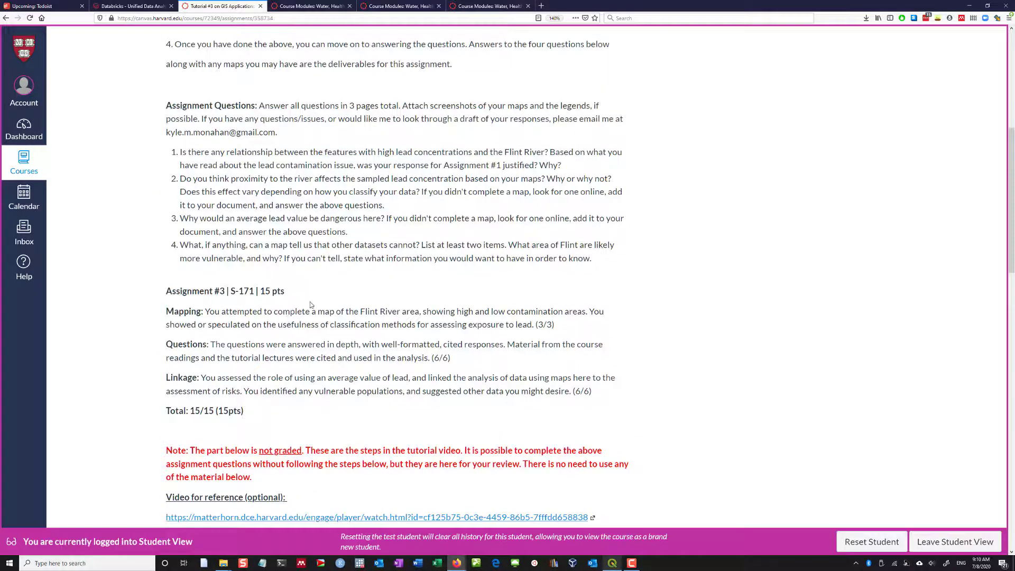
left_click(611, 563)
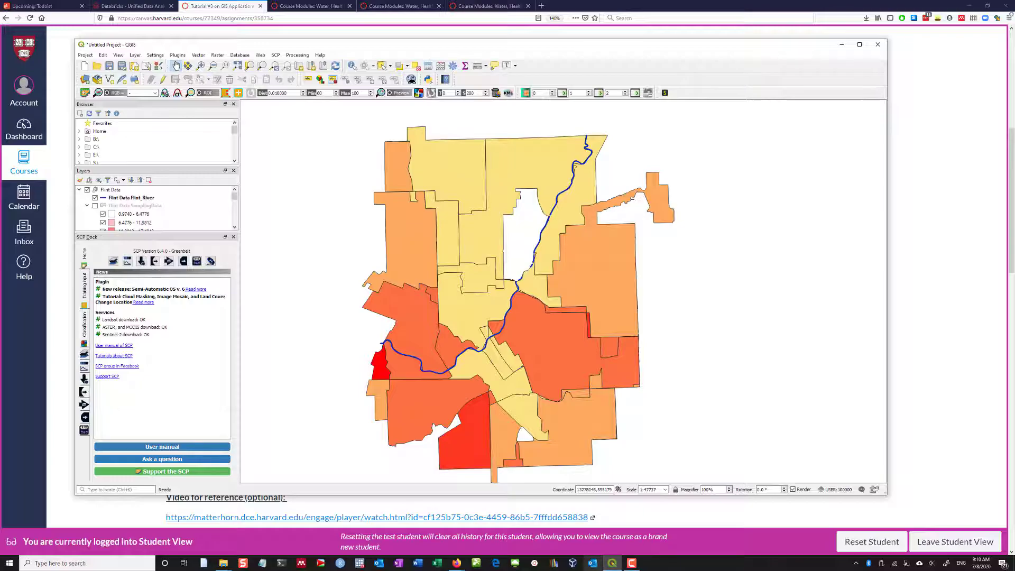